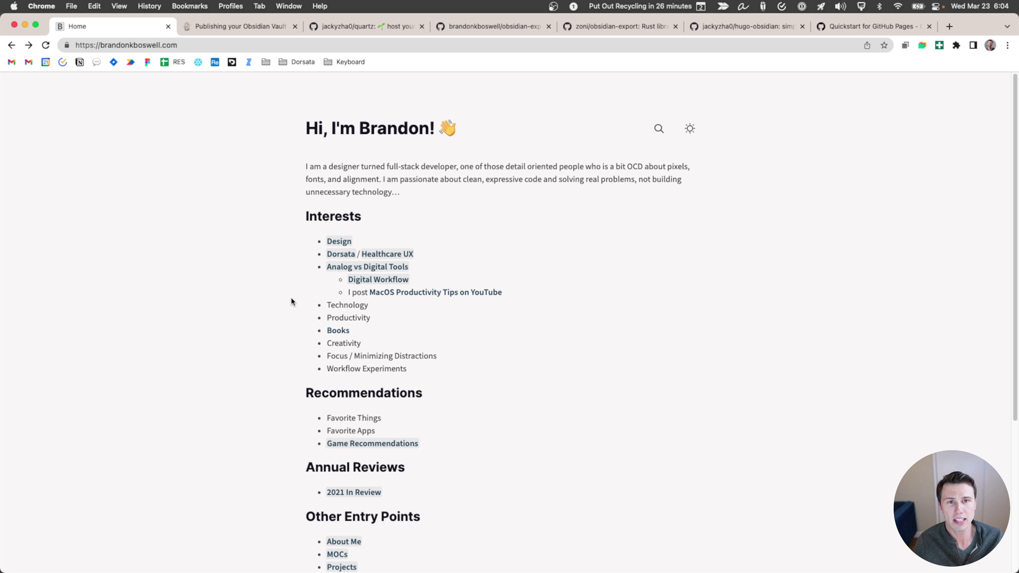
- Open the Design note from the published garden's home page
mouse_move(339, 243)
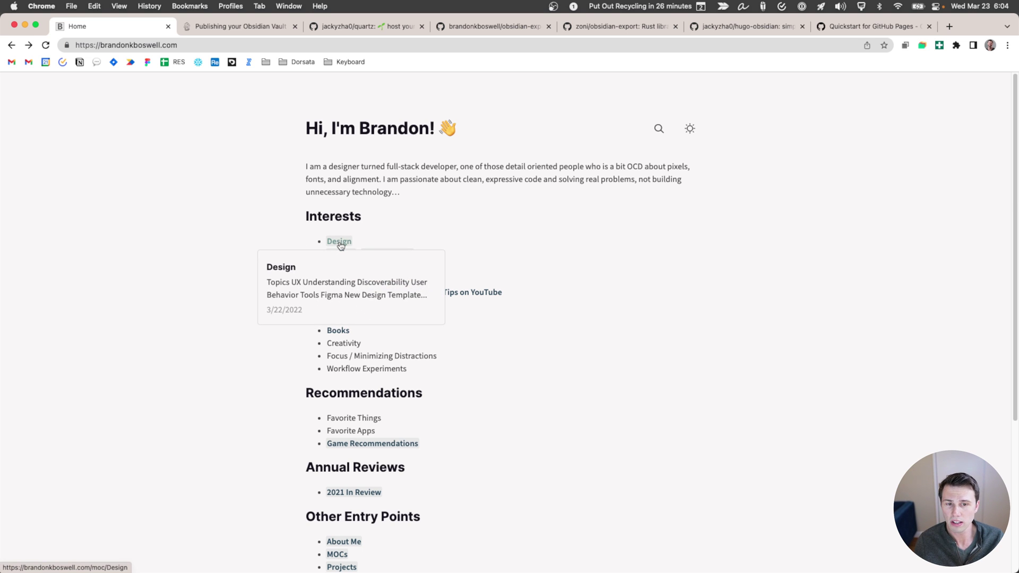
scroll(299, 273, "down", 5)
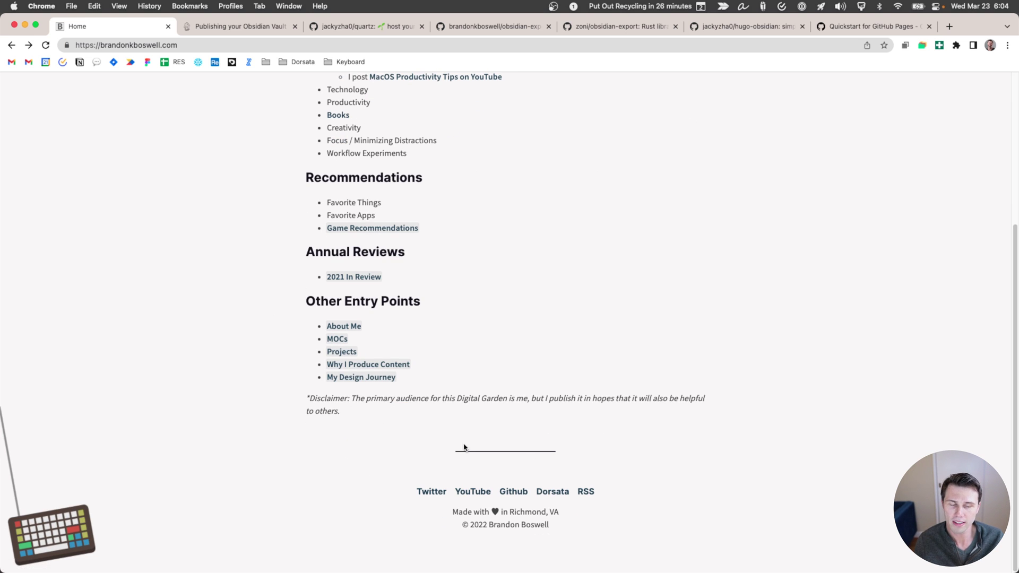
scroll(447, 448, "up", 10)
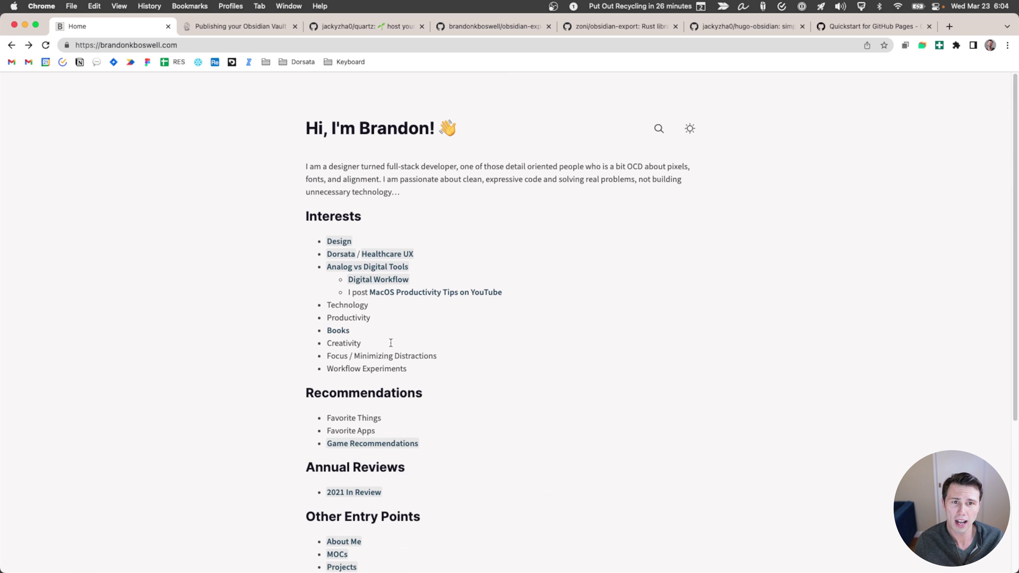
left_click(337, 239)
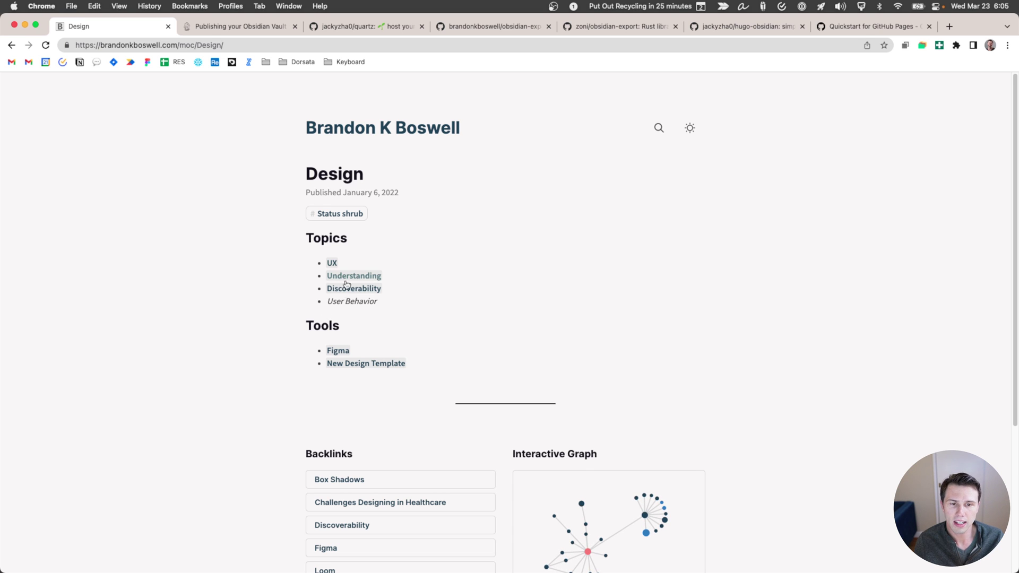
- Open the Digital Workflow note from the Design page's interactive graph and switch to dark theme
scroll(667, 387, "down", 3)
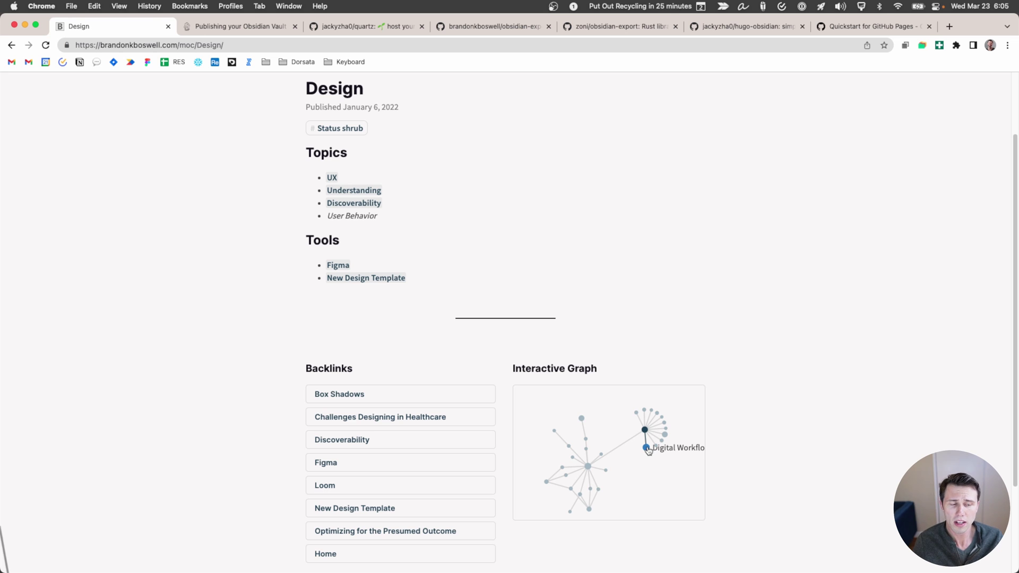
left_click(647, 449)
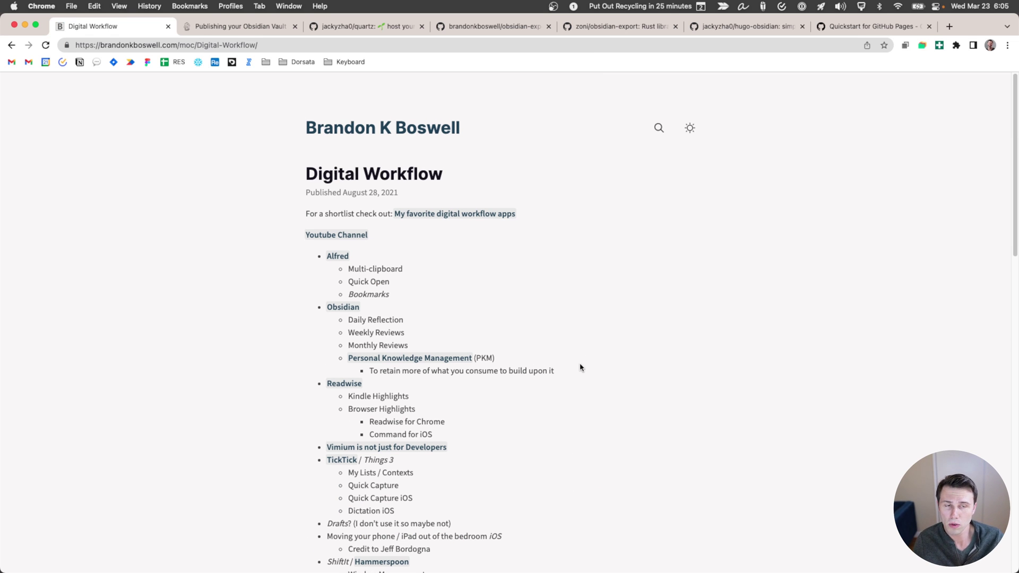
left_click(689, 130)
- Restore light theme, search the garden for 'tick' and open the TickTick note
left_click(690, 131)
left_click(658, 129)
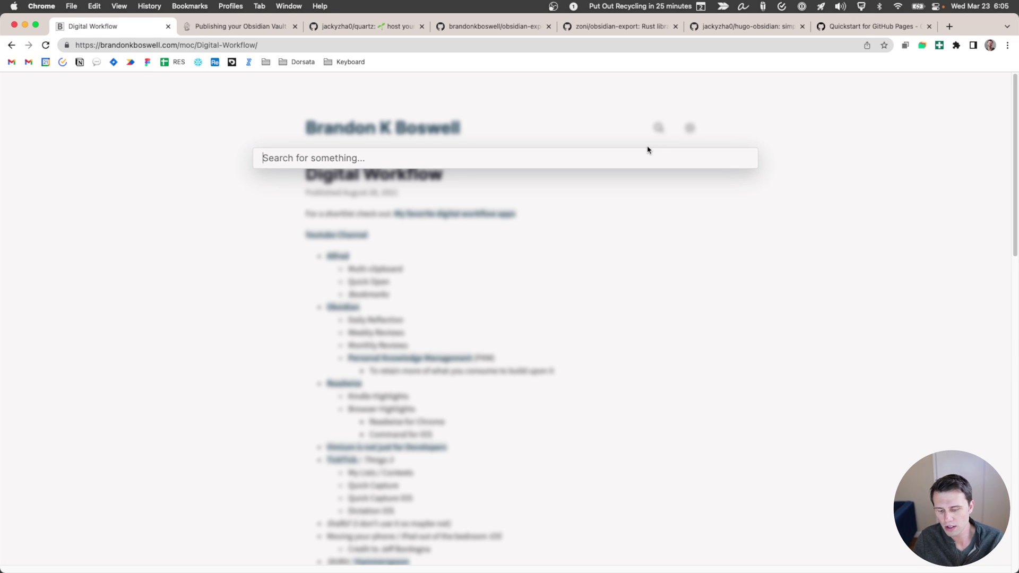
type("tick")
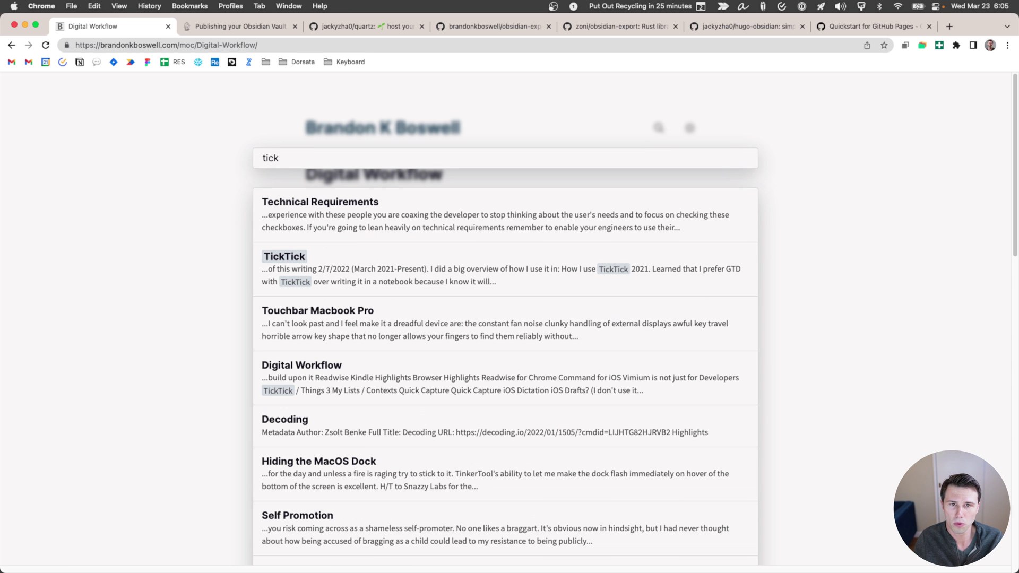
left_click(289, 257)
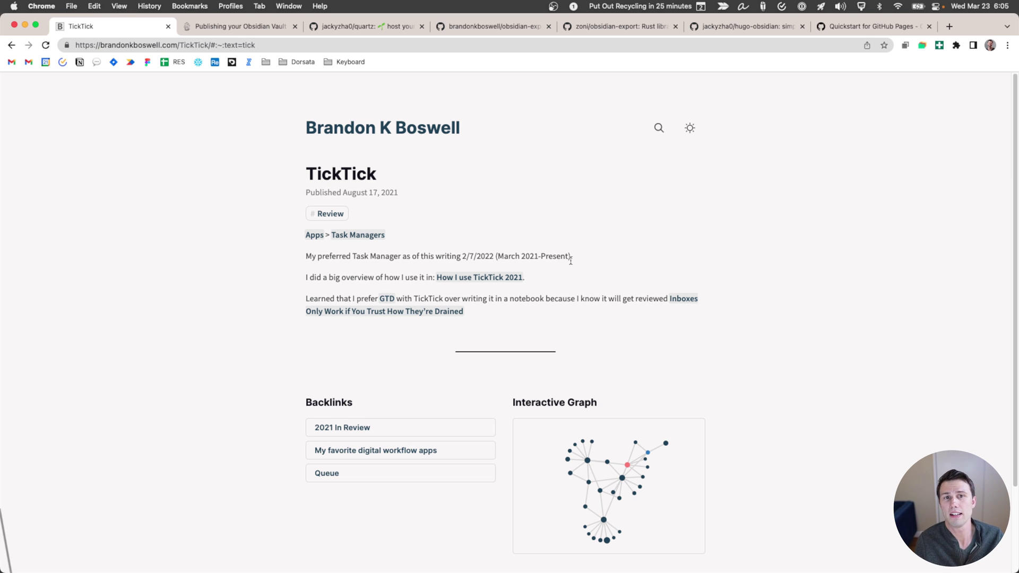
scroll(565, 259, "down", 5)
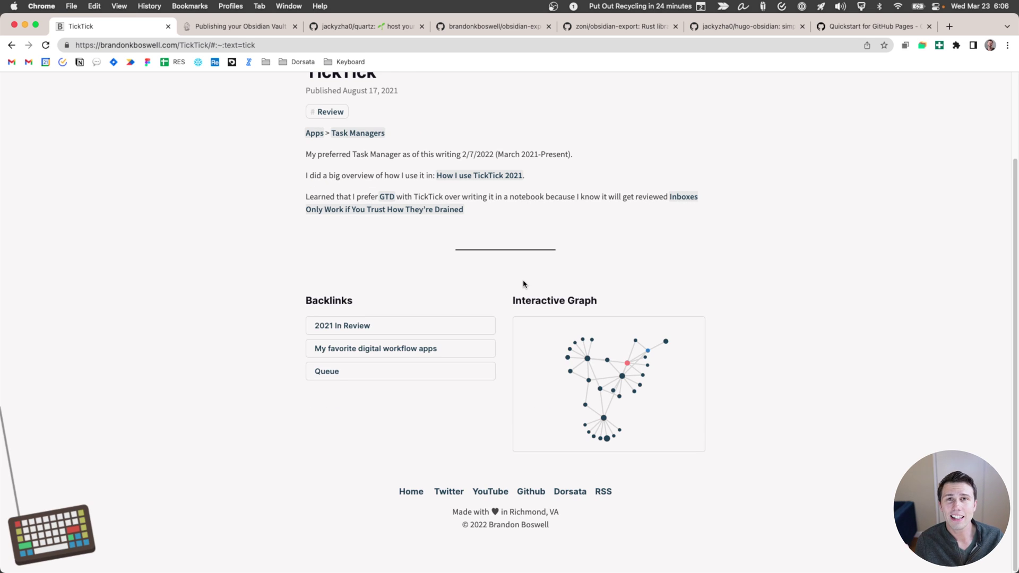
key("ctrl+Tab")
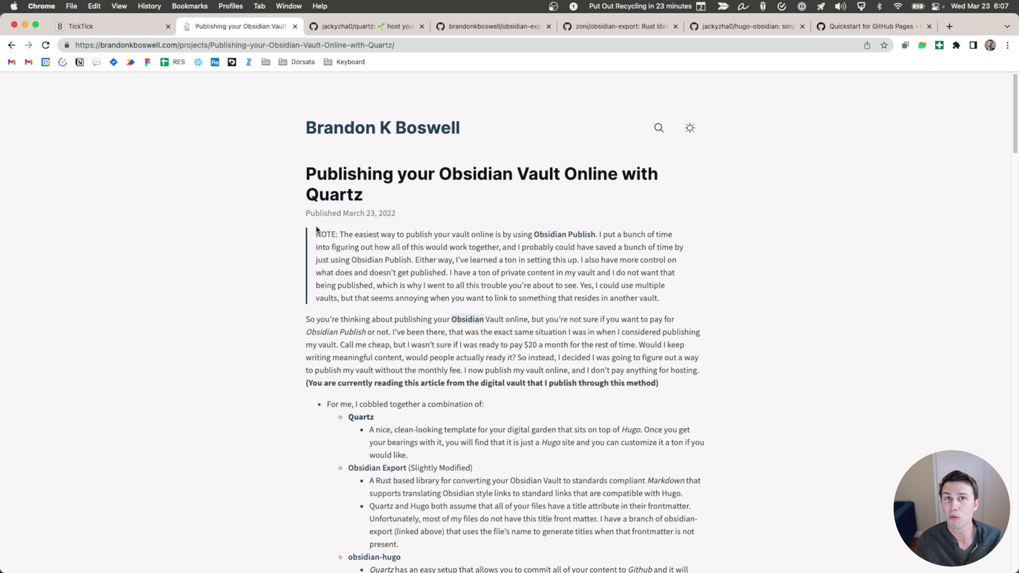
- Show the Quartz template repository's file list, then glance back at the TickTick note
left_click(349, 27)
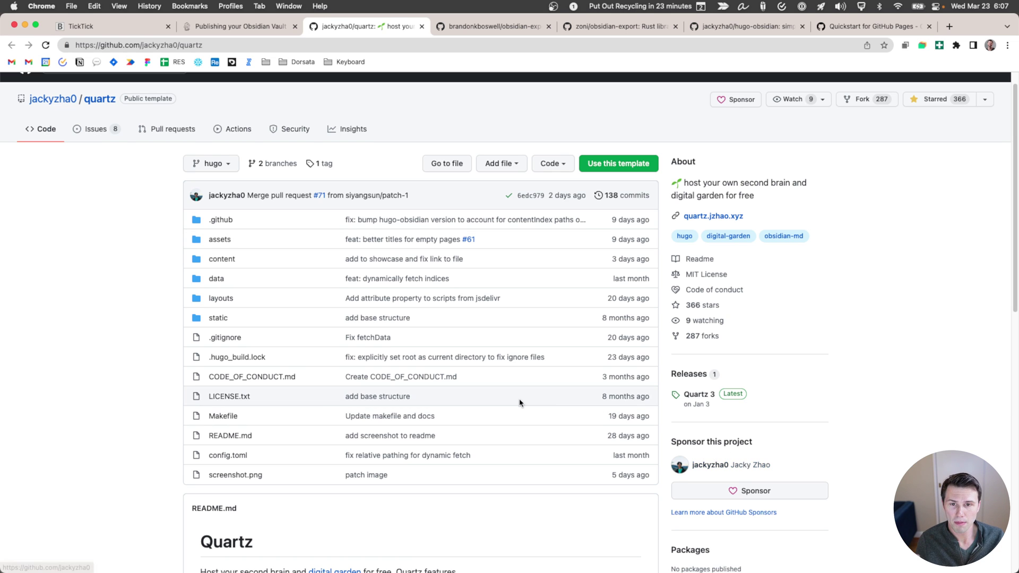
scroll(127, 332, "down", 3)
scroll(127, 332, "down", 5)
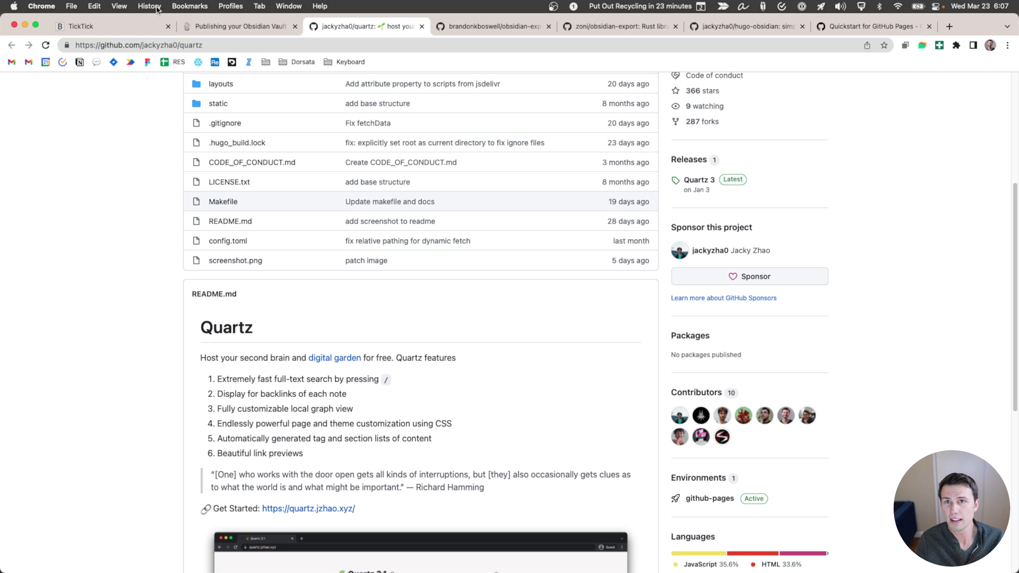
left_click(118, 26)
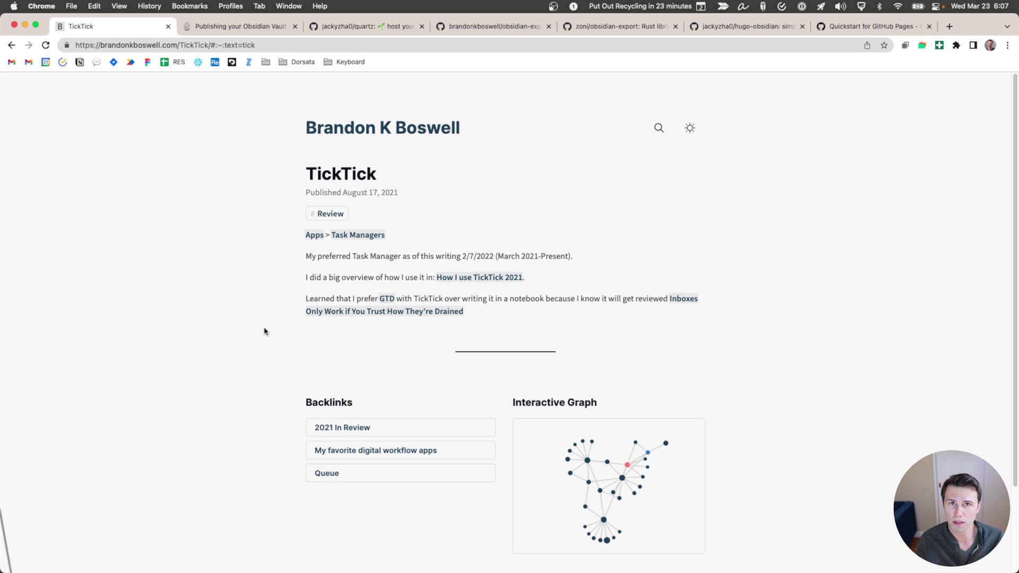
- Return to the Quartz repository and read through its README feature list
left_click(373, 27)
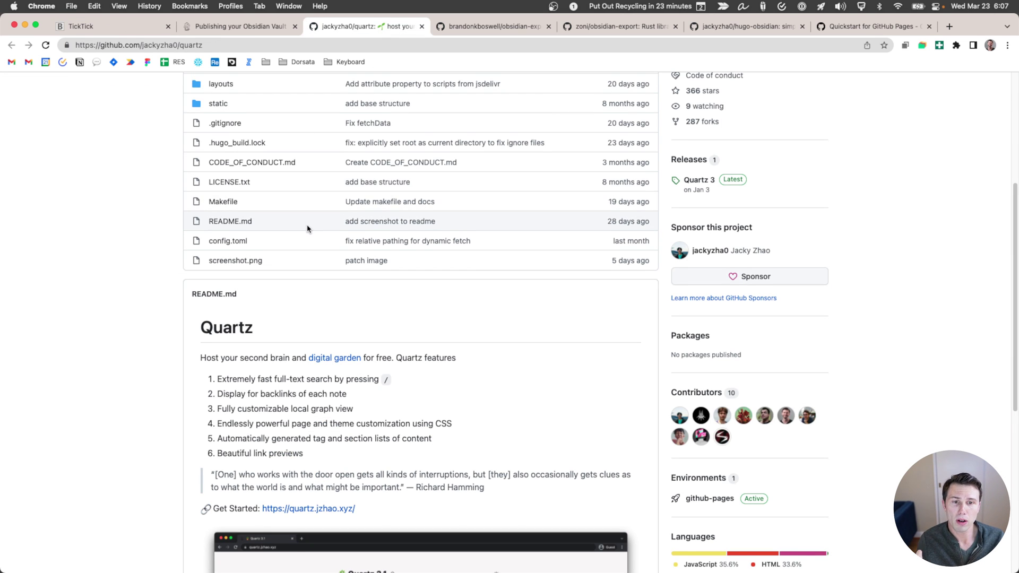
scroll(307, 228, "up", 1)
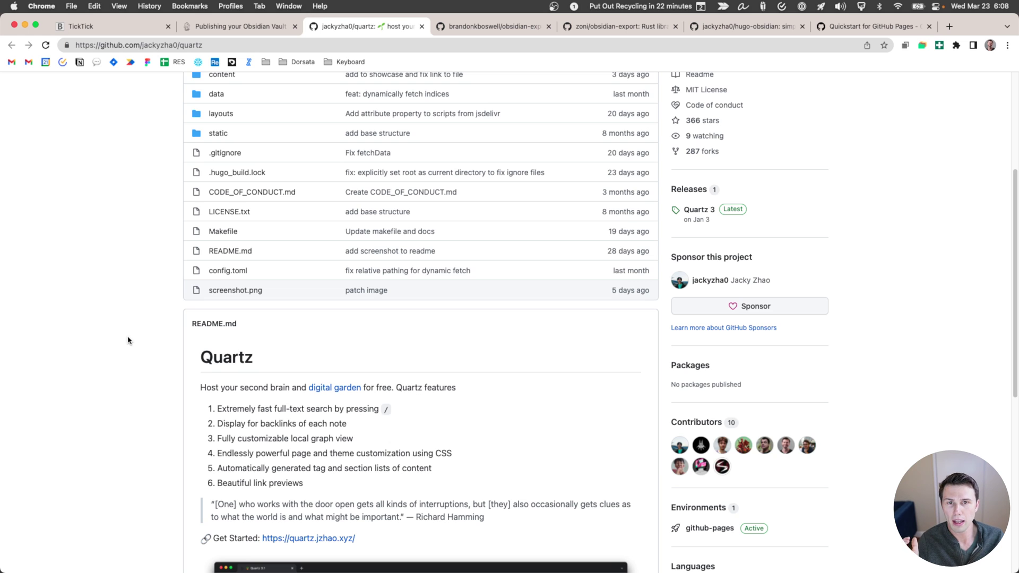
scroll(128, 340, "up", 5)
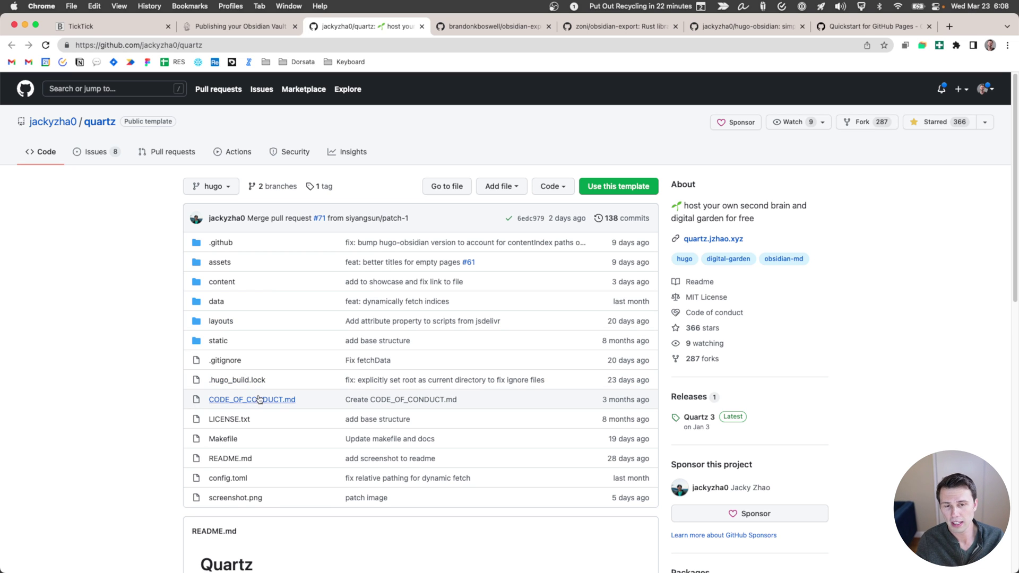
scroll(266, 418, "down", 10)
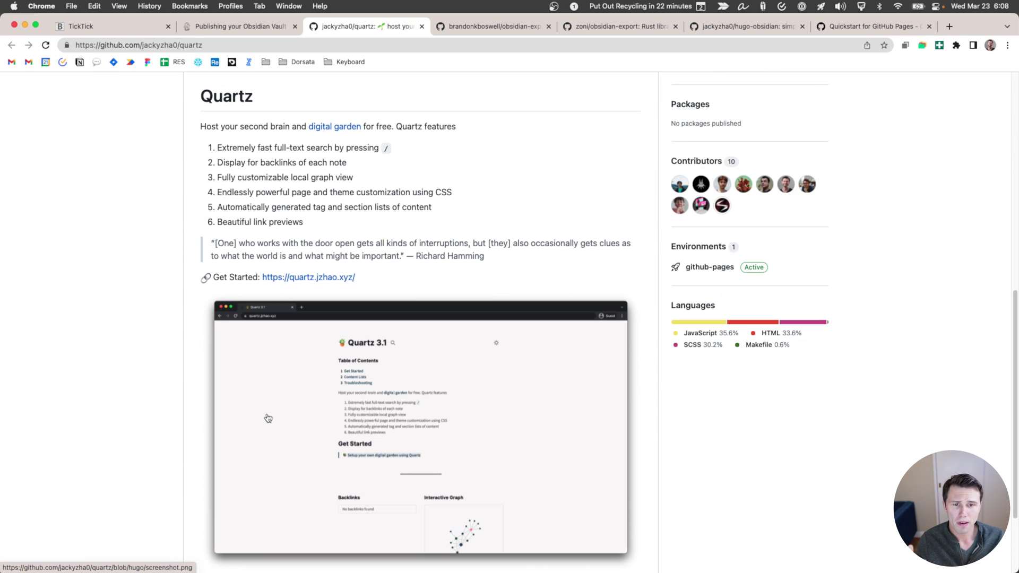
scroll(265, 422, "down", 1)
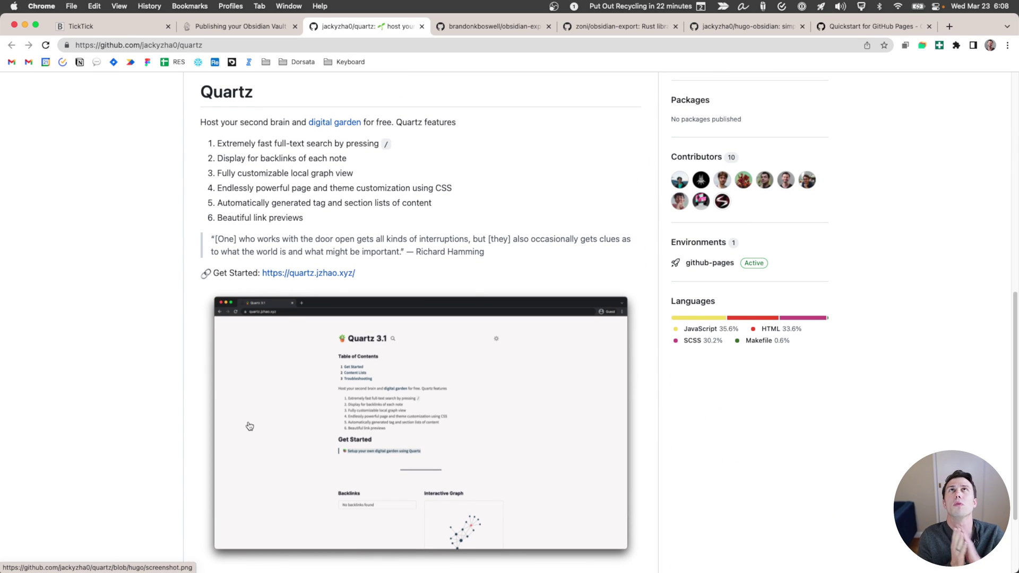
mouse_move(374, 554)
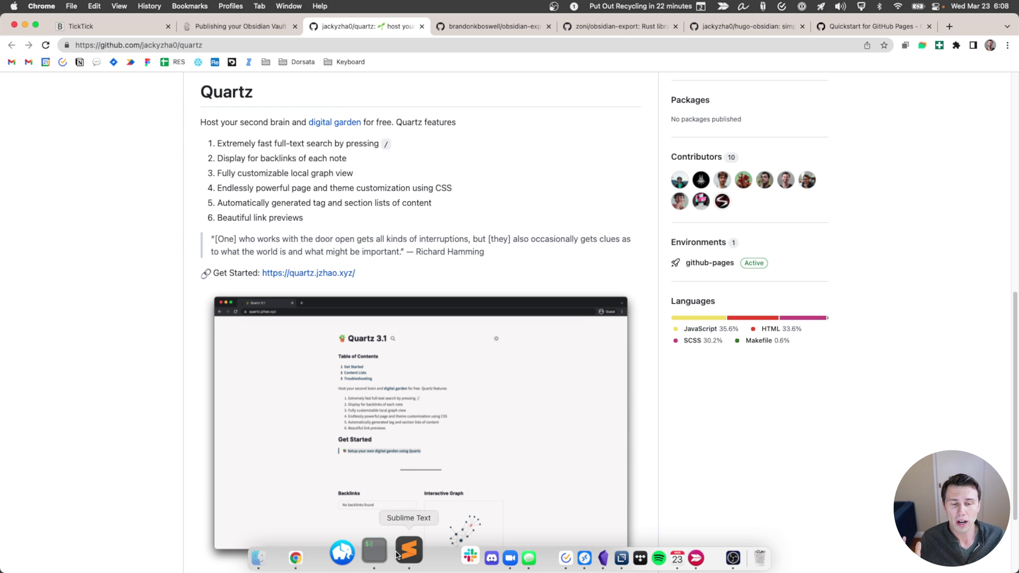
left_click(596, 27)
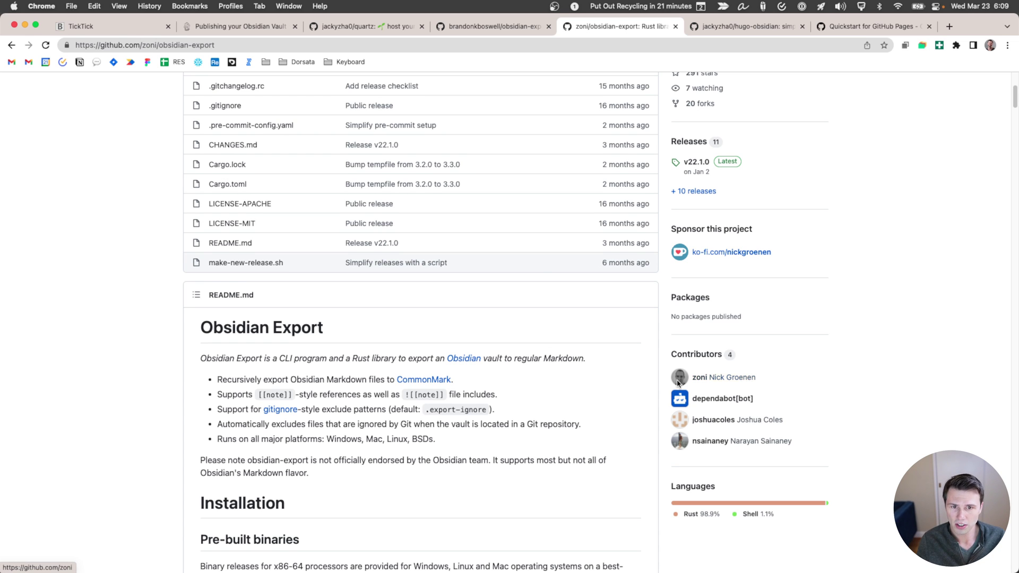
scroll(706, 329, "up", 1)
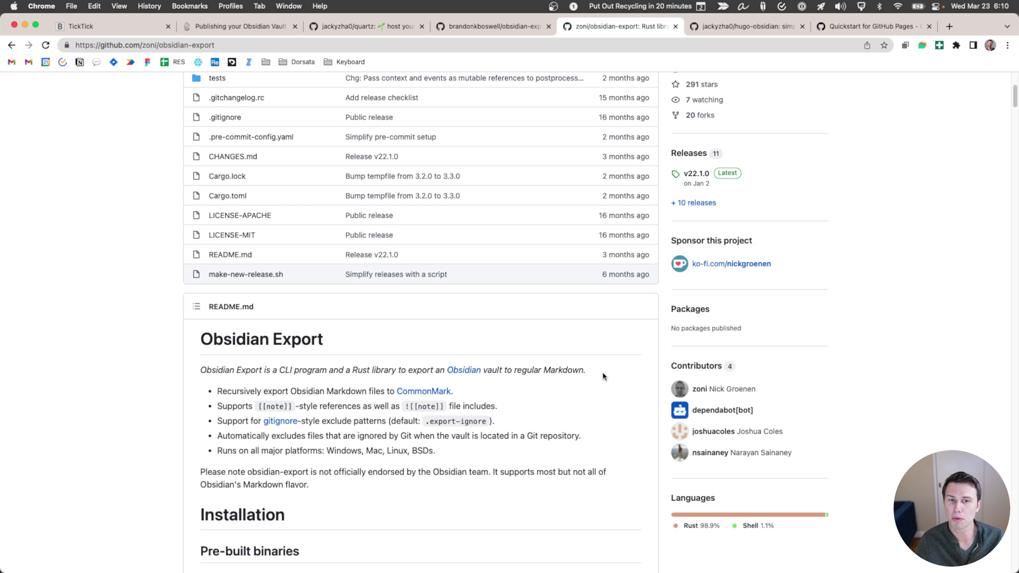
key("super+3")
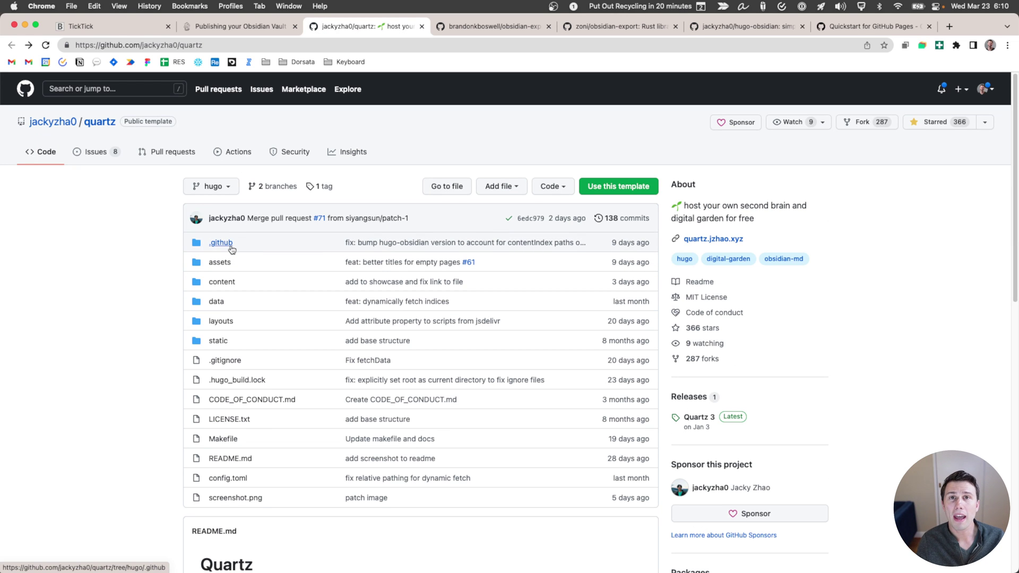
- Open .github/workflows/deploy.yaml and highlight the hugo-obsidian action on line 15
left_click(227, 244)
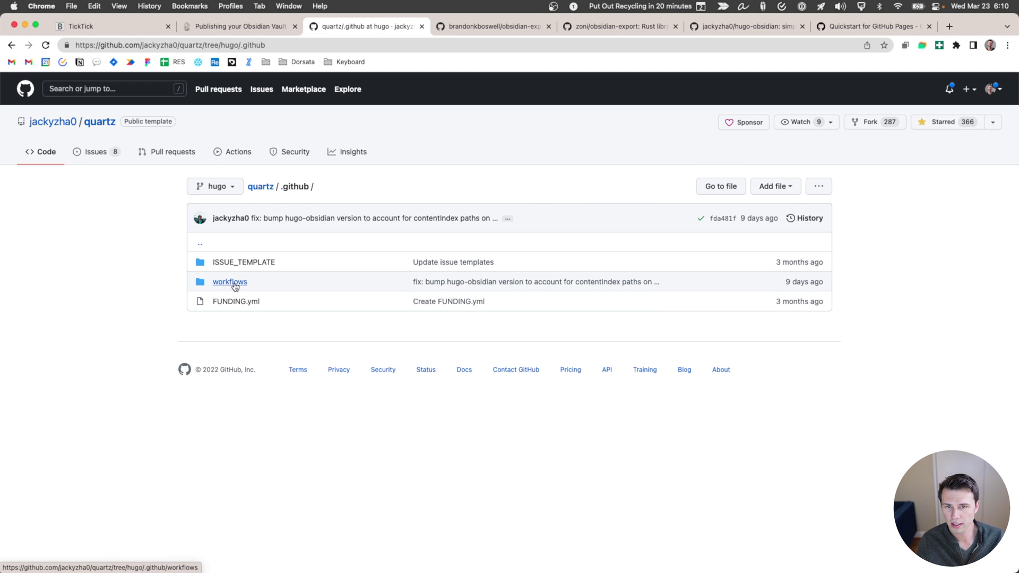
left_click(227, 281)
left_click(229, 262)
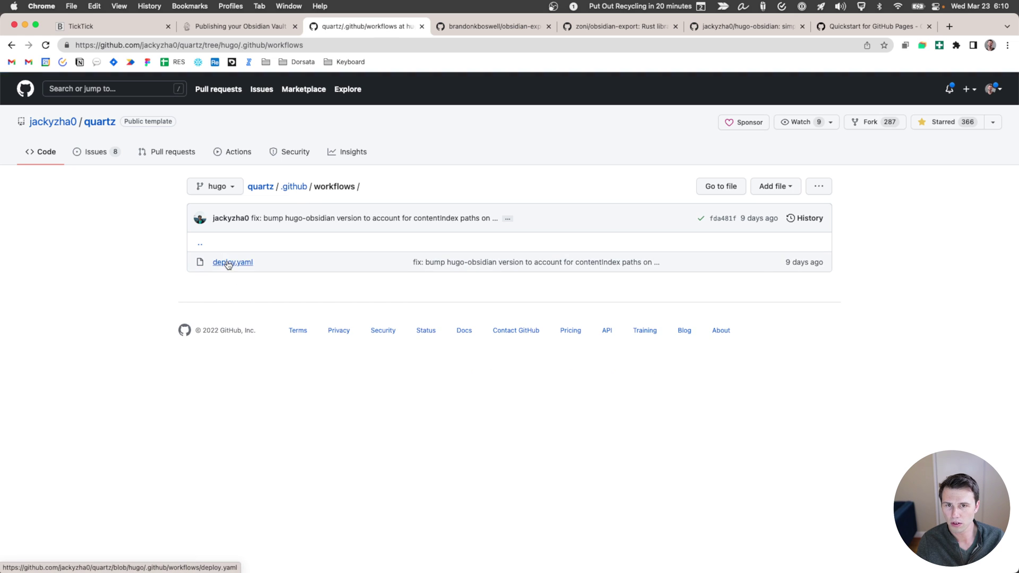
scroll(291, 280, "down", 3)
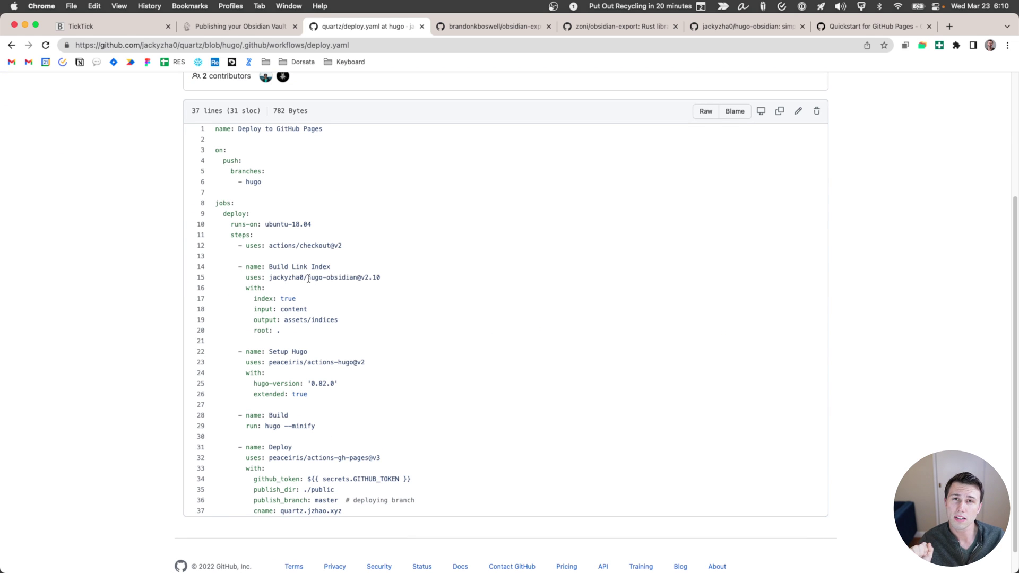
left_click_drag(307, 280, 357, 280)
left_click(354, 280)
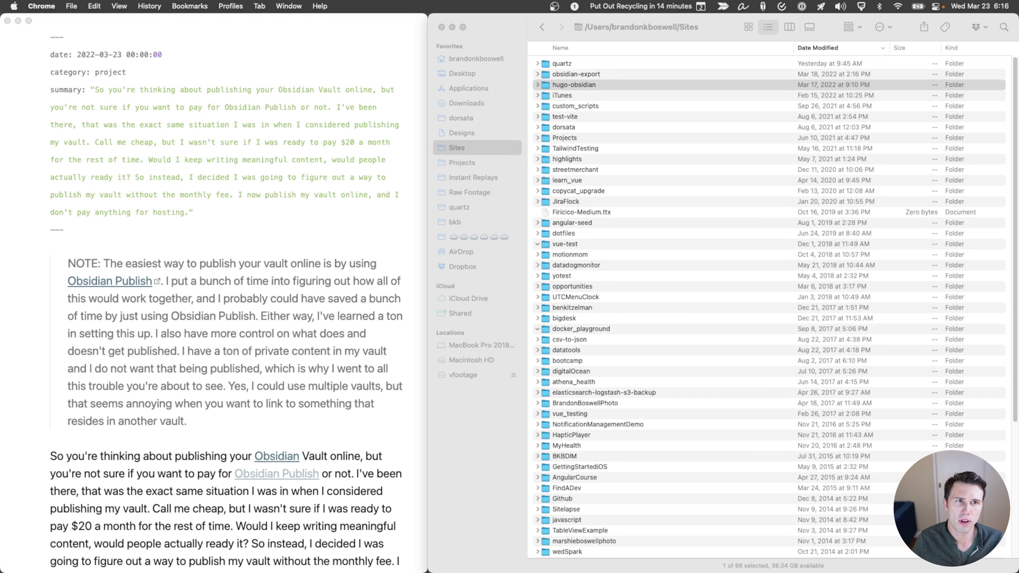
- In Finder's Sites folder, look over the quartz, obsidian-export and hugo-obsidian folders
left_click(715, 123)
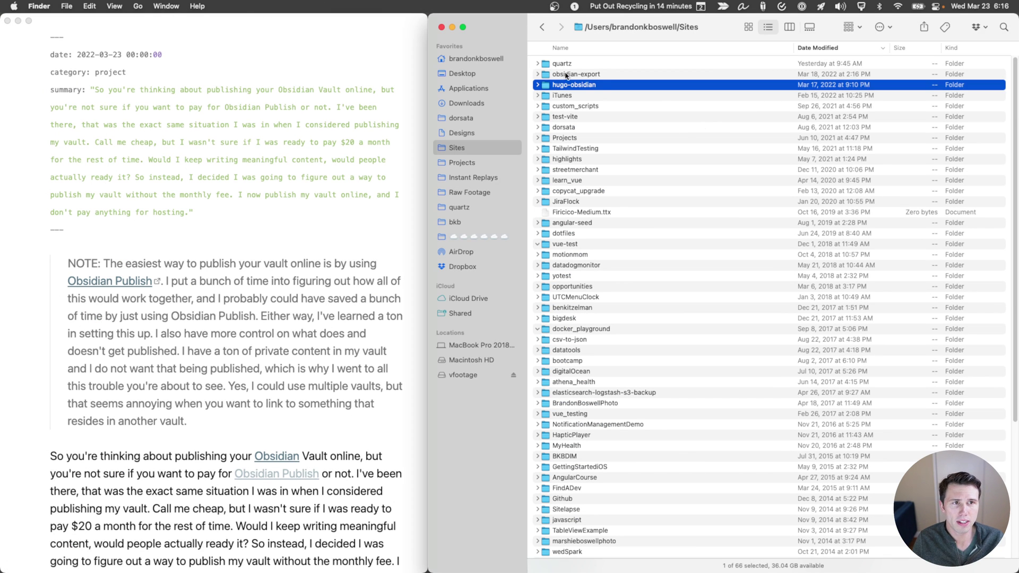
left_click(562, 64)
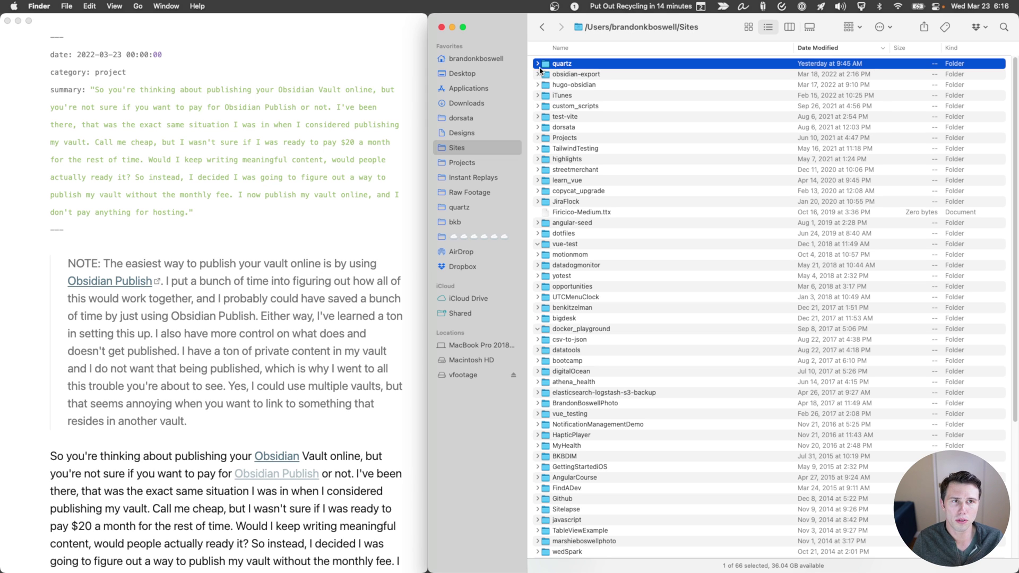
left_click(559, 76)
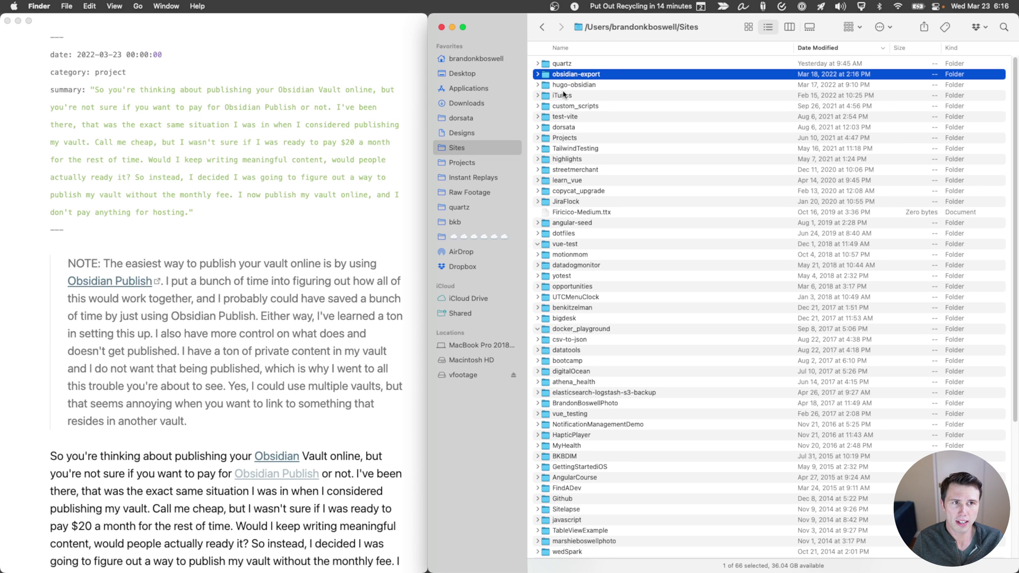
left_click(569, 85)
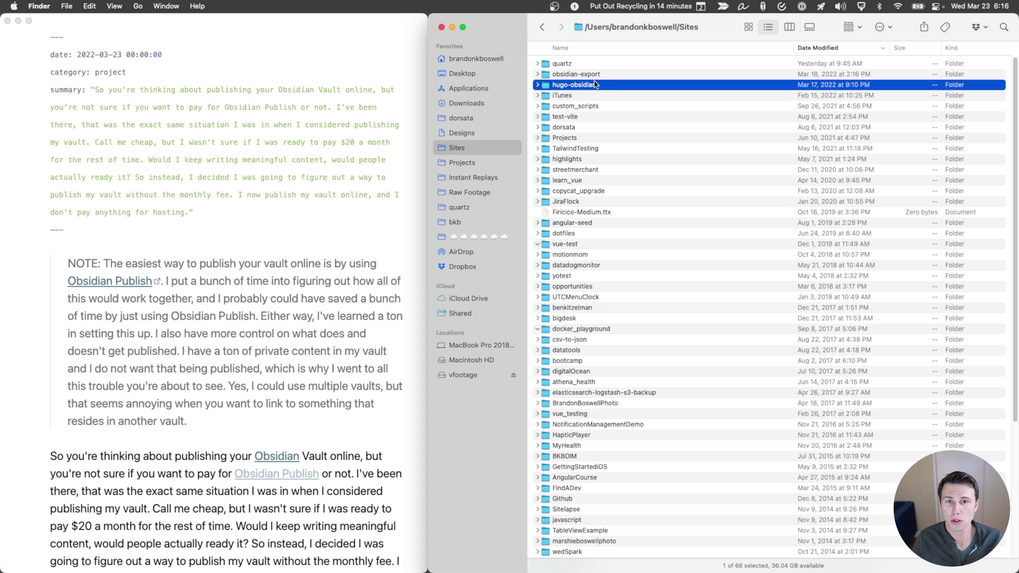
left_click(568, 75)
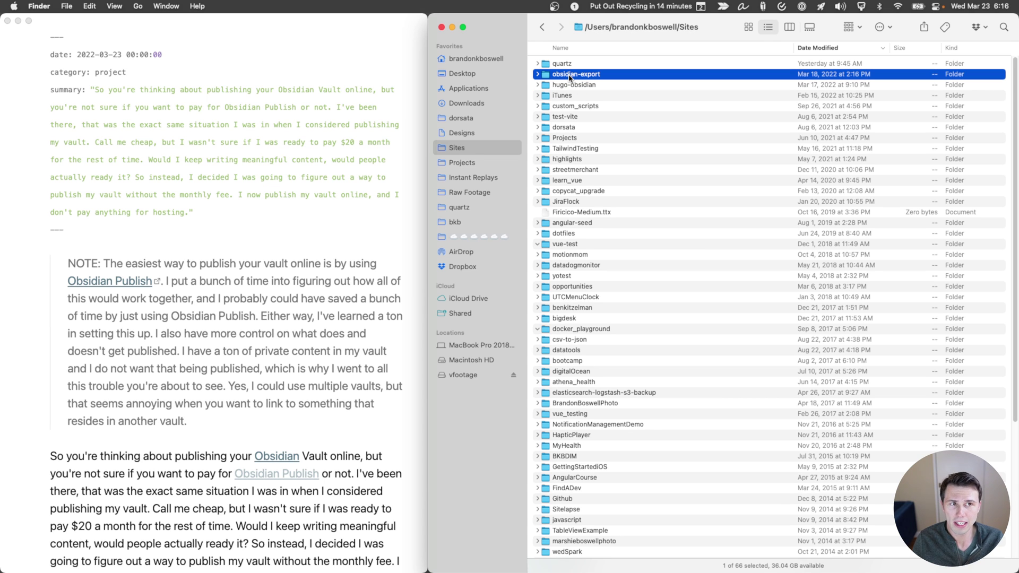
left_click(561, 64)
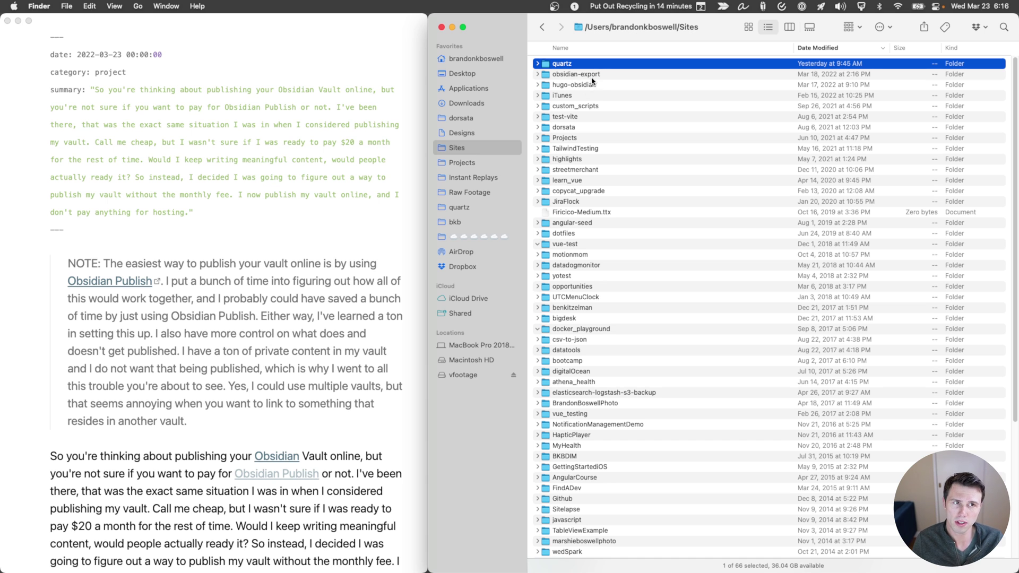
left_click(590, 76)
left_click(588, 85)
left_click(583, 76)
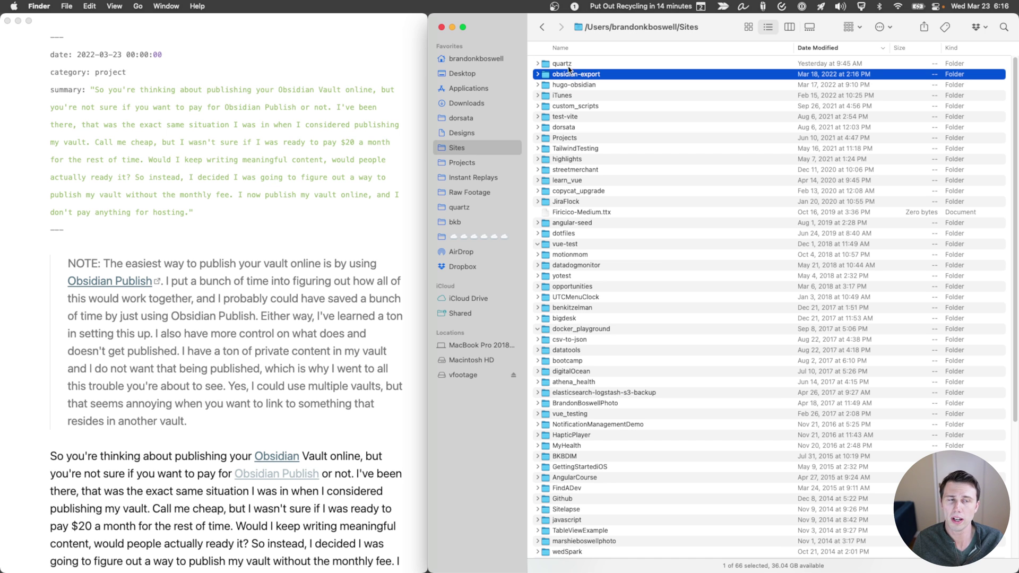
- Expand the quartz folder and collapse its static and assets subfolders
left_click(567, 64)
left_click(537, 64)
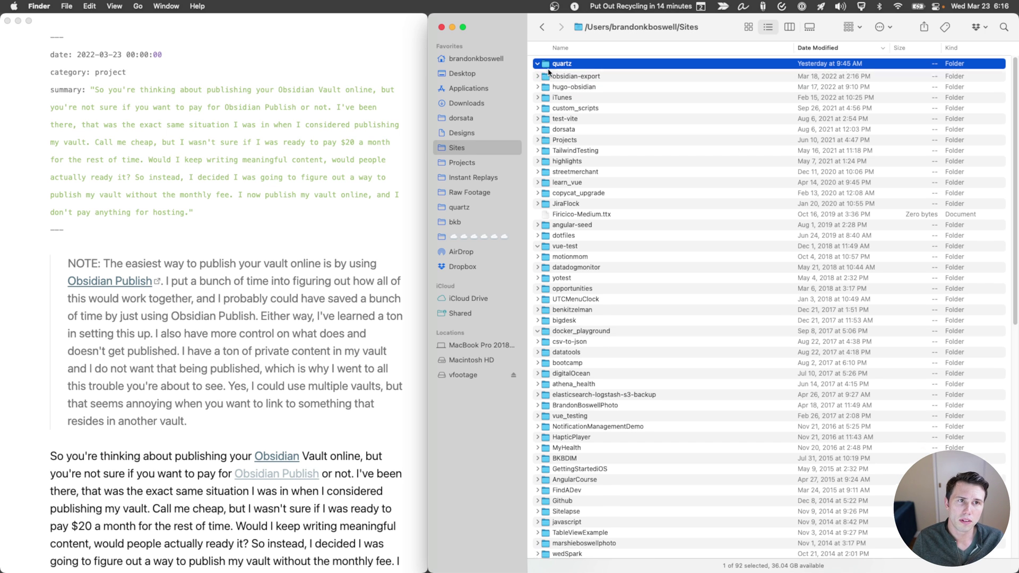
left_click(545, 127)
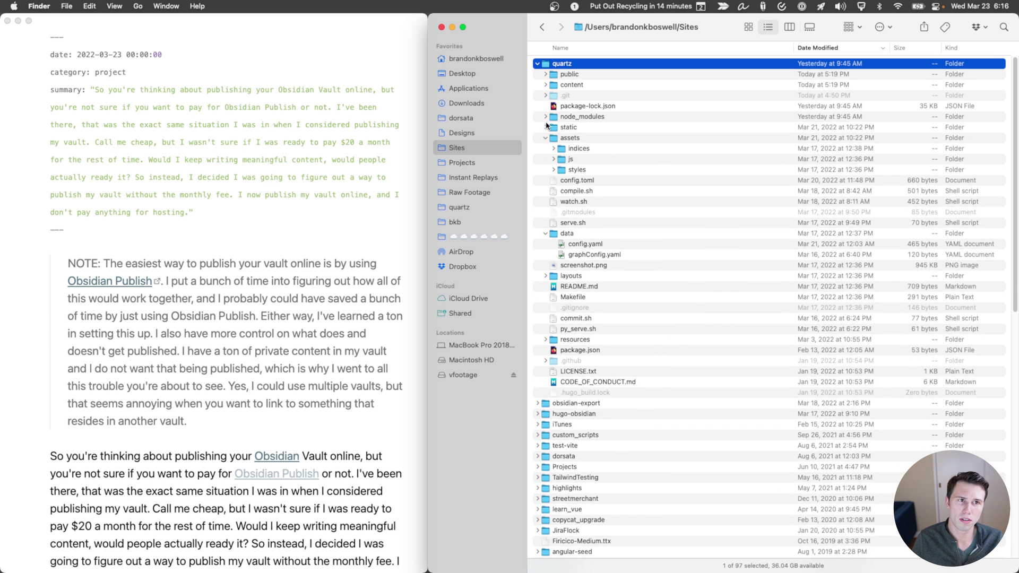
left_click(546, 127)
left_click(546, 127)
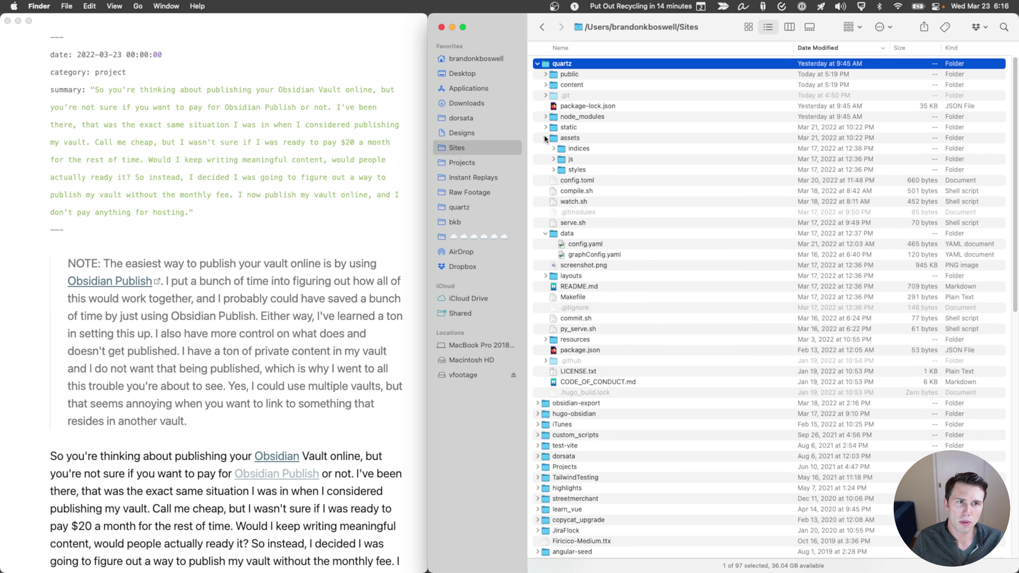
left_click(545, 138)
left_click(386, 540)
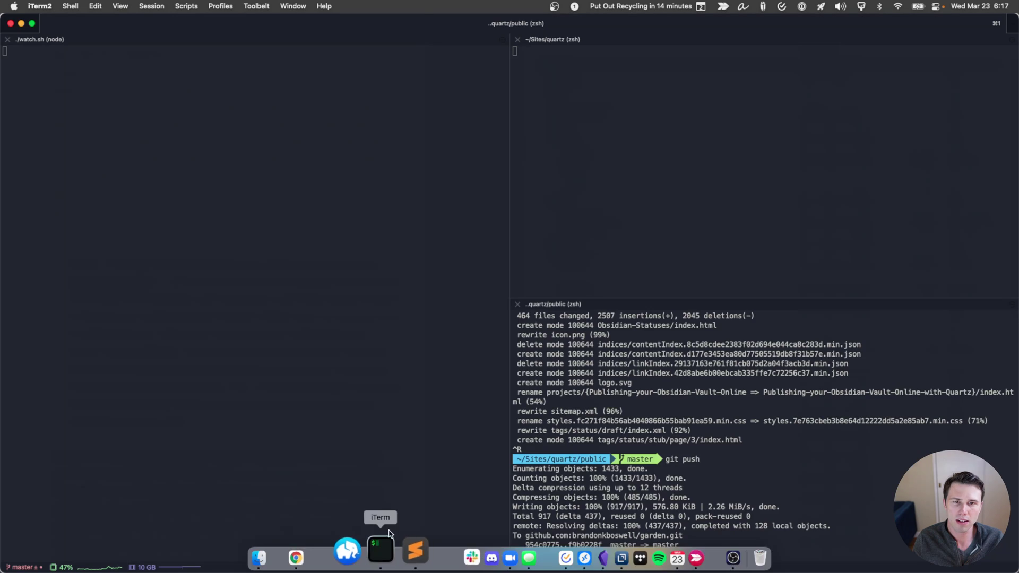
left_click(291, 398)
key("ctrl+c")
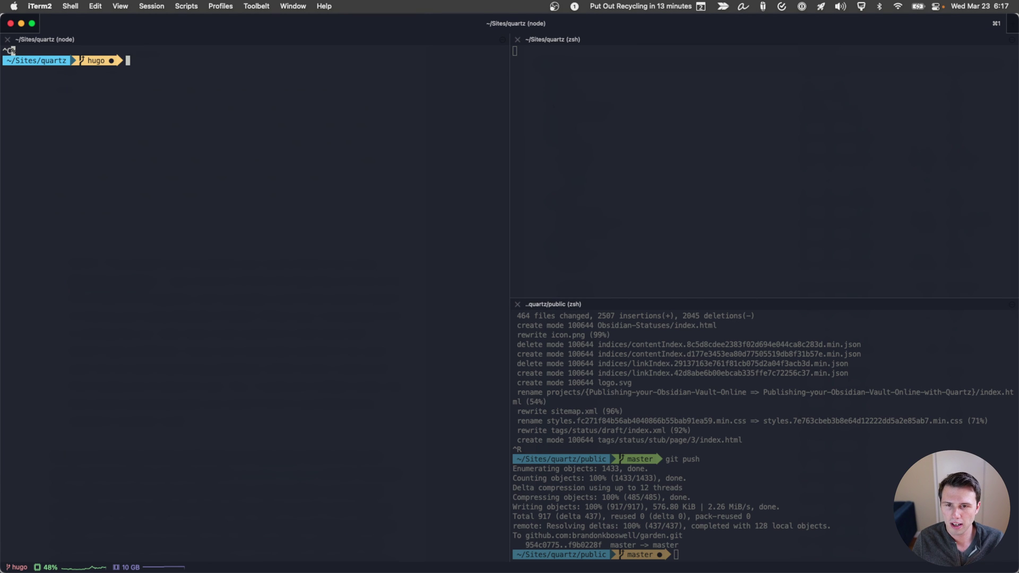
key("Up")
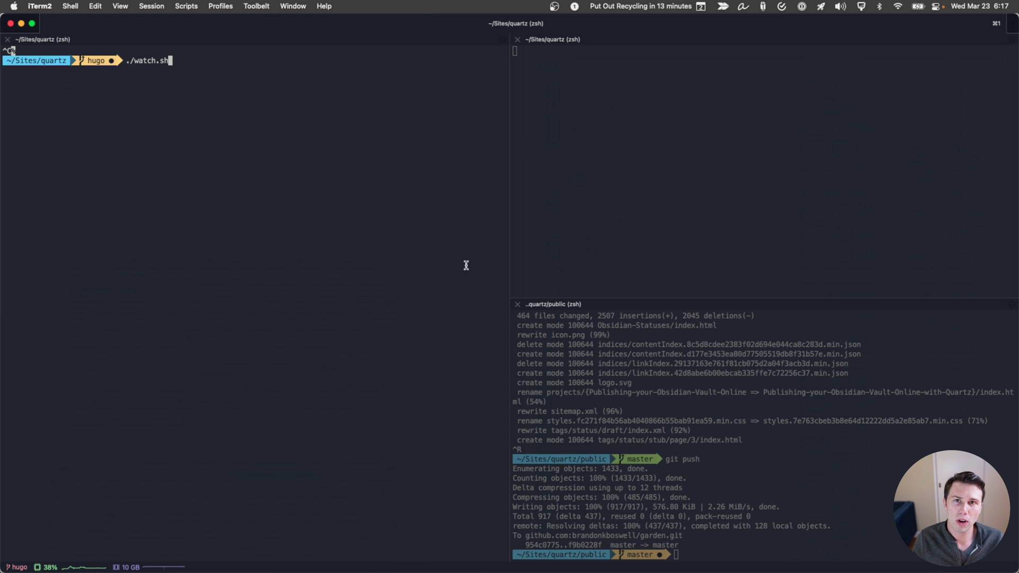
left_click(690, 210)
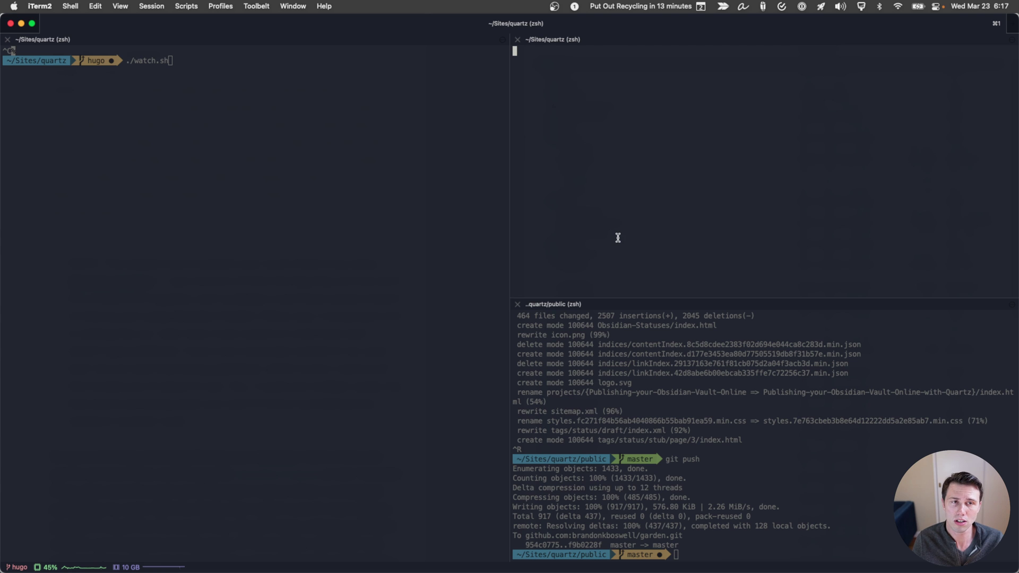
left_click(323, 263)
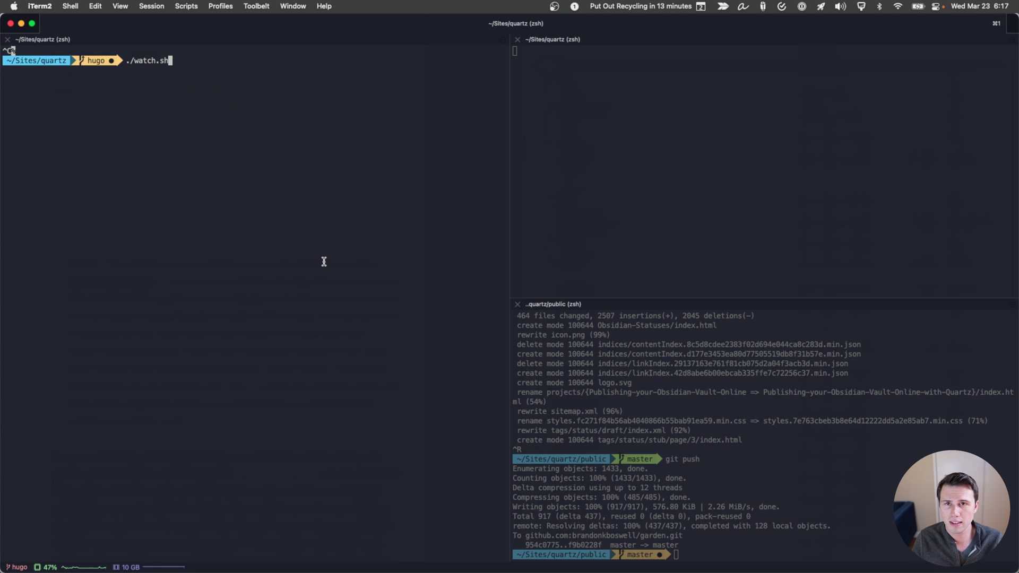
key("Return")
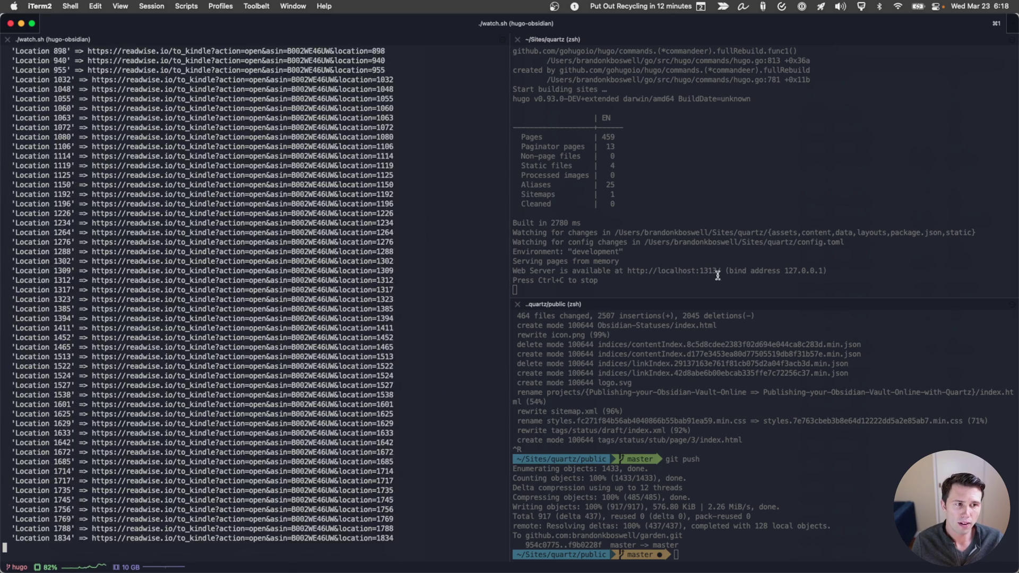
left_click_drag(717, 271, 630, 270)
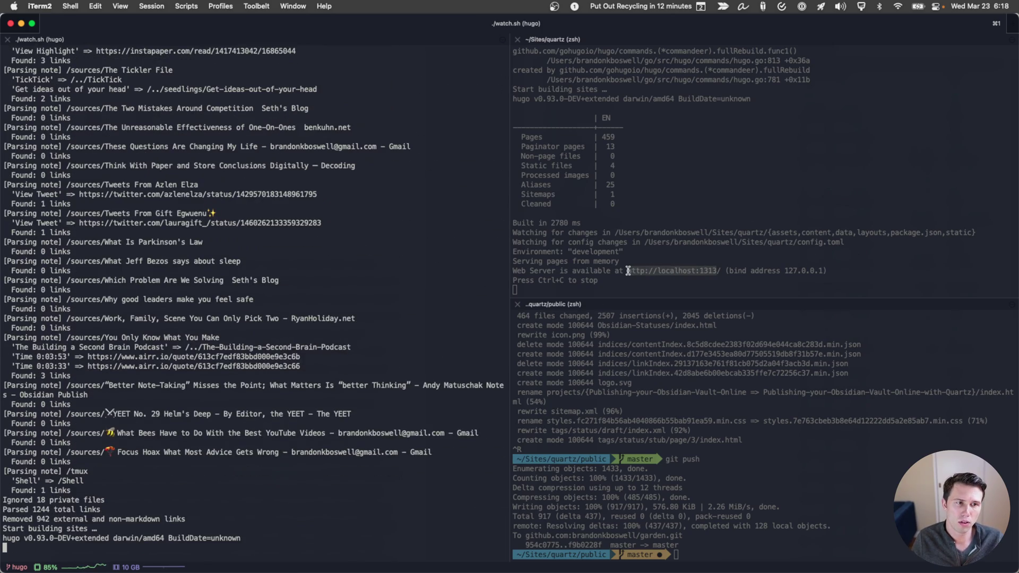
left_click(628, 271)
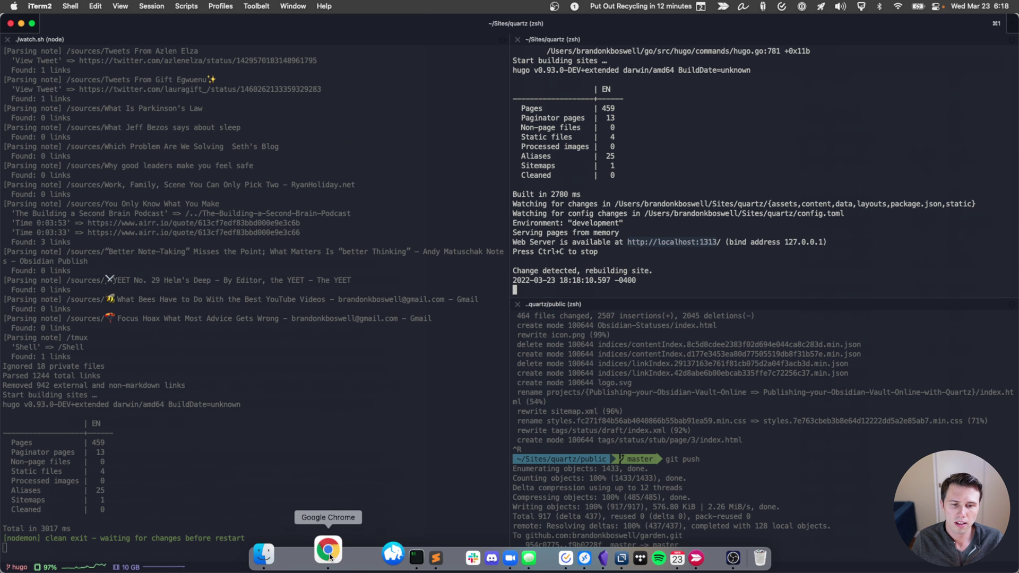
left_click(329, 548)
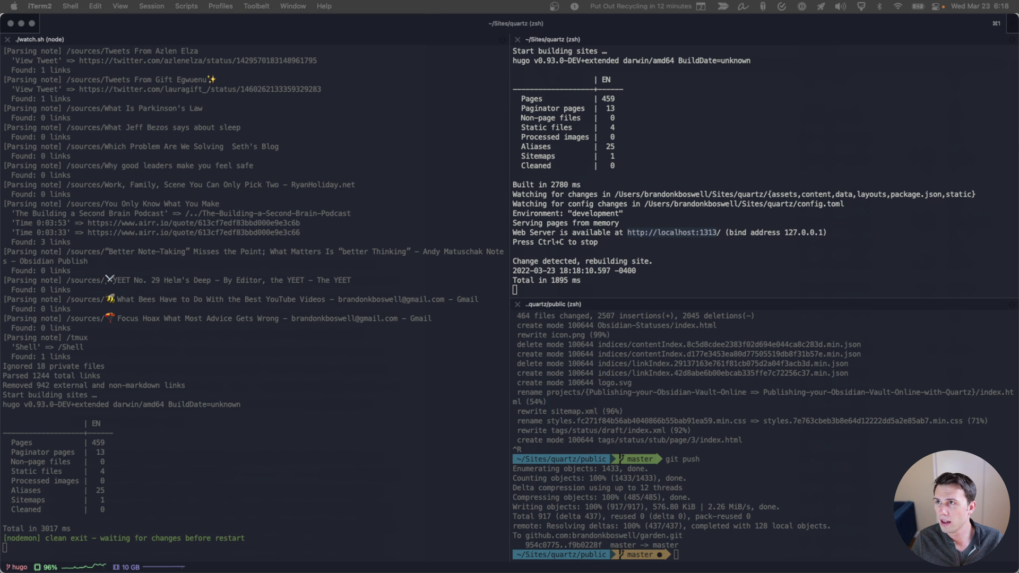
key("super+v")
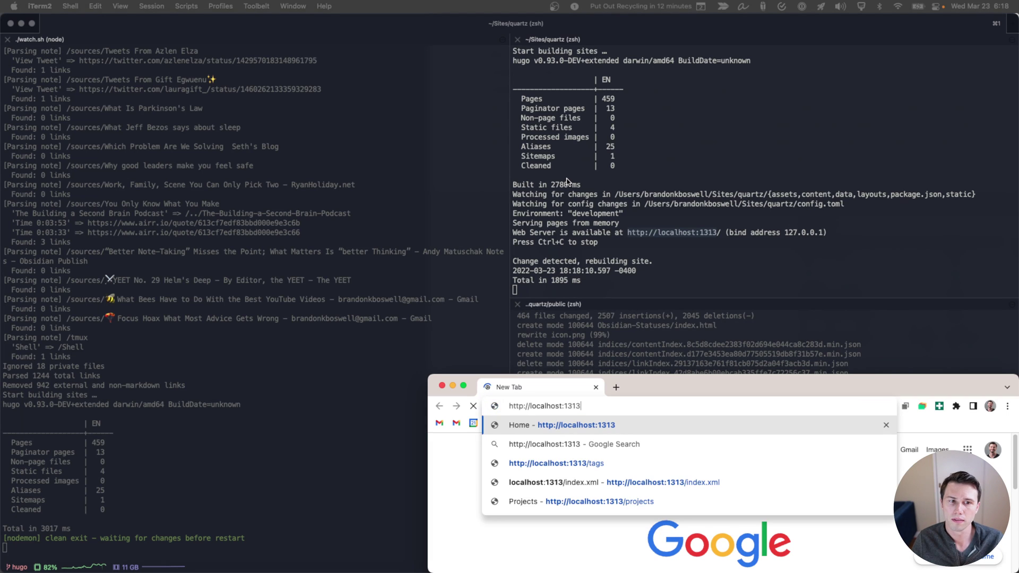
key("Return")
key("ctrl+alt+Return")
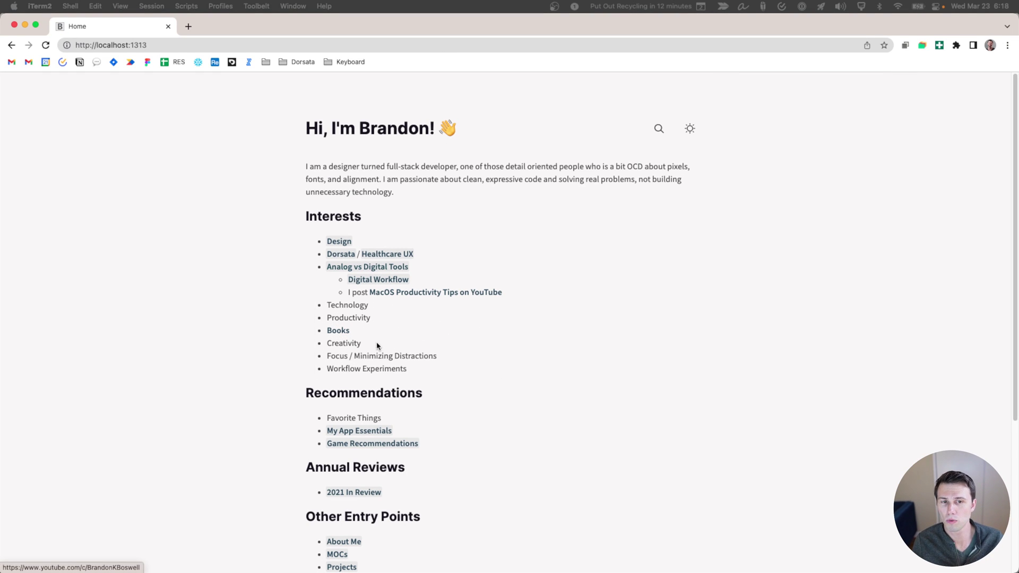
scroll(398, 308, "down", 1)
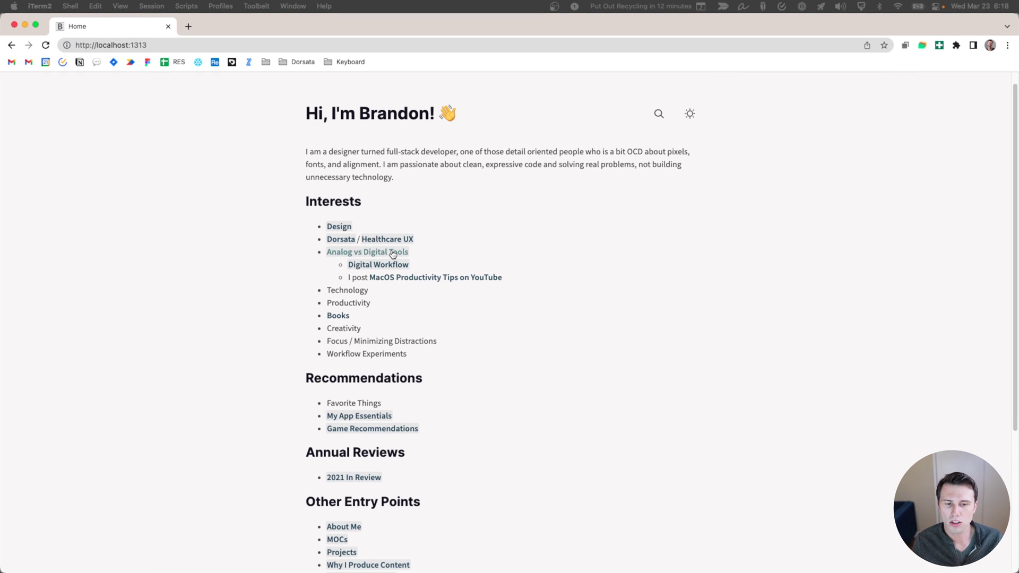
mouse_move(345, 229)
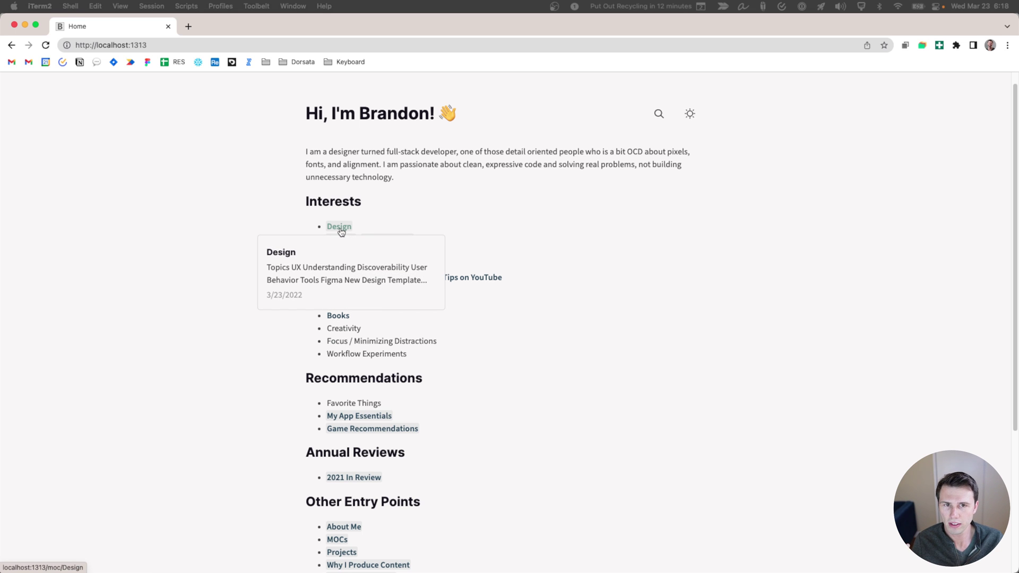
left_click(340, 229)
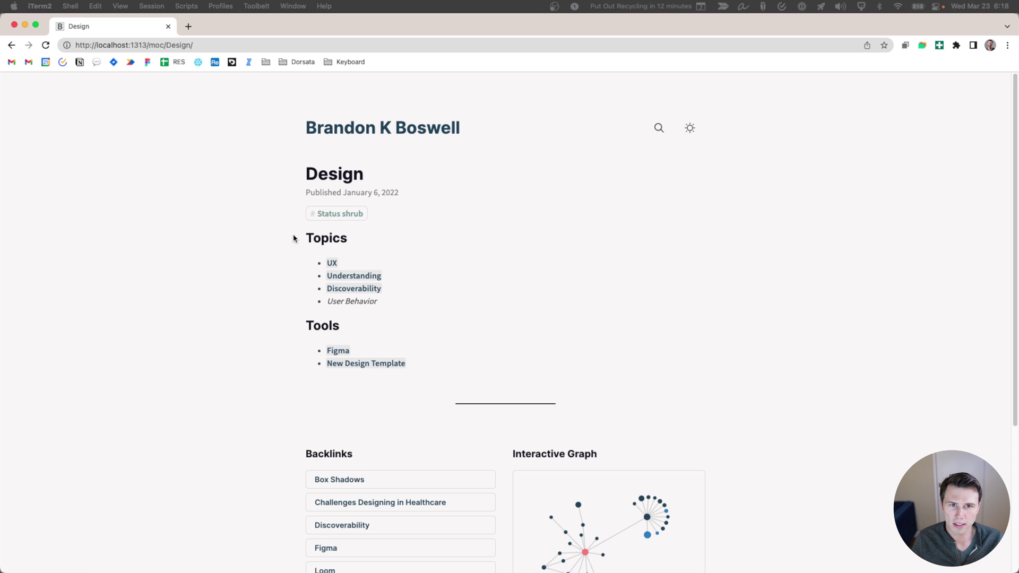
mouse_move(480, 558)
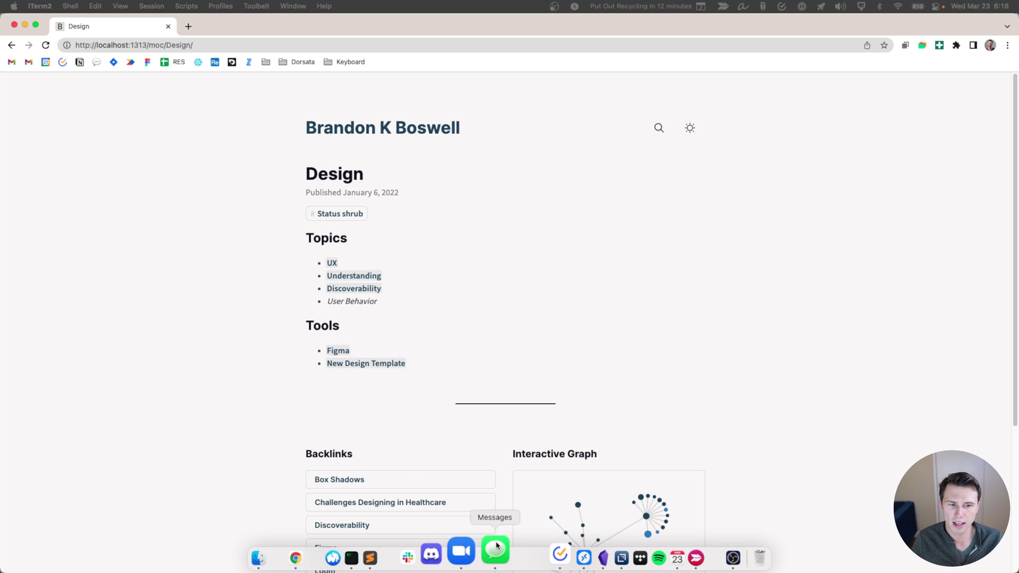
- Open the moc/Design note in Obsidian and delete its tags: status/shrub line, watching Hugo rebuild
left_click(579, 554)
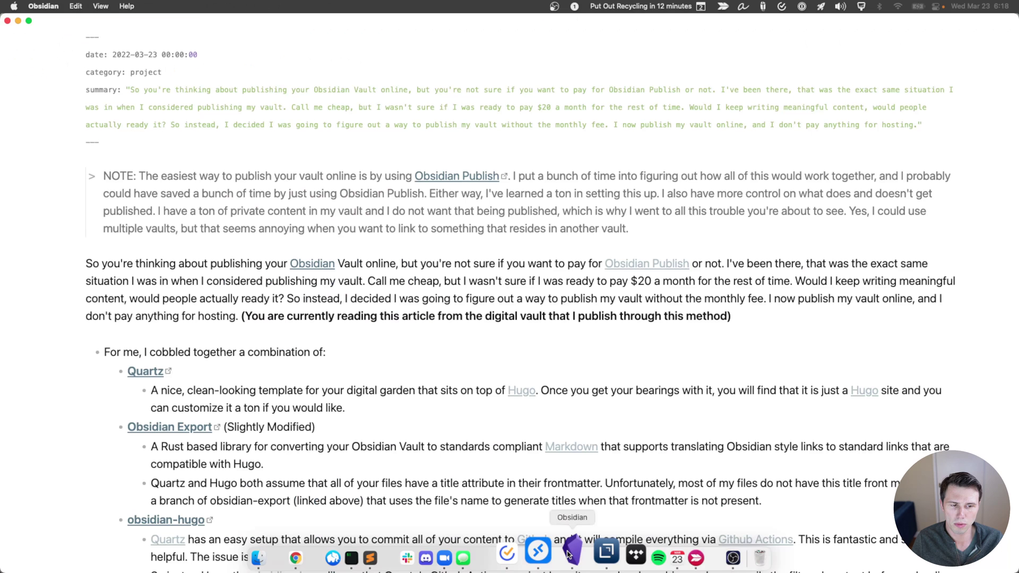
key("super+o")
type("design")
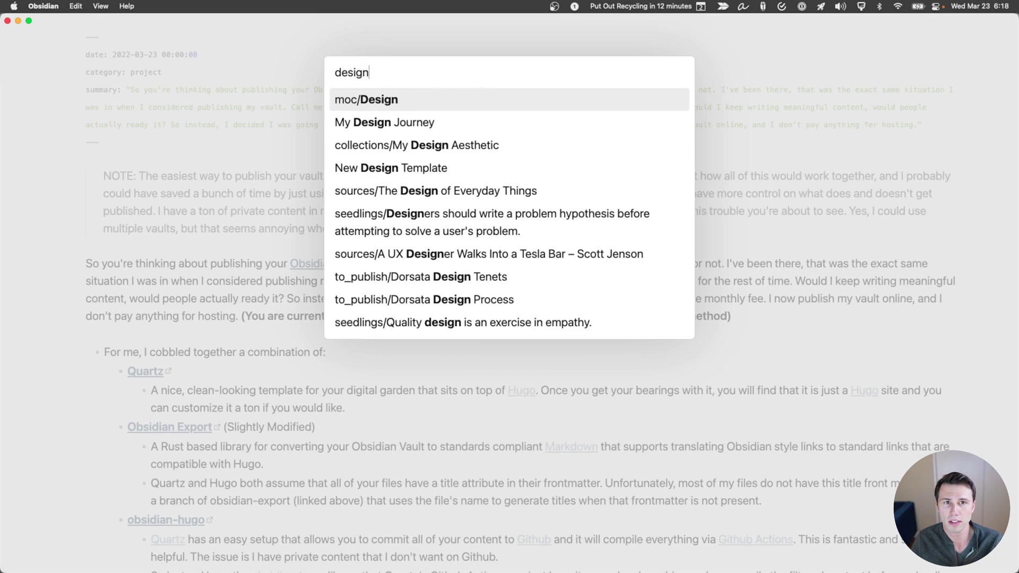
key("Return")
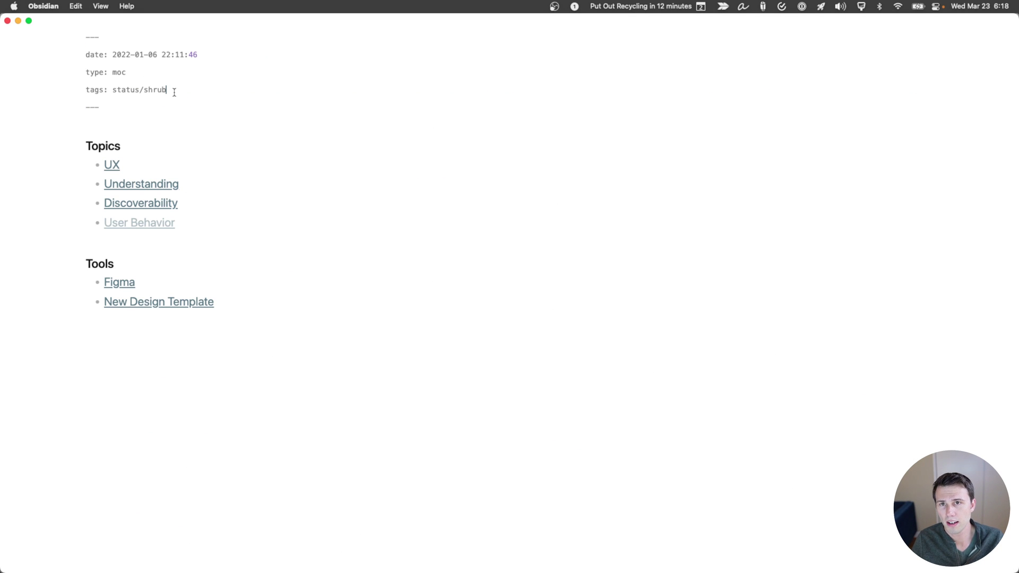
key("super+BackSpace")
key("BackSpace")
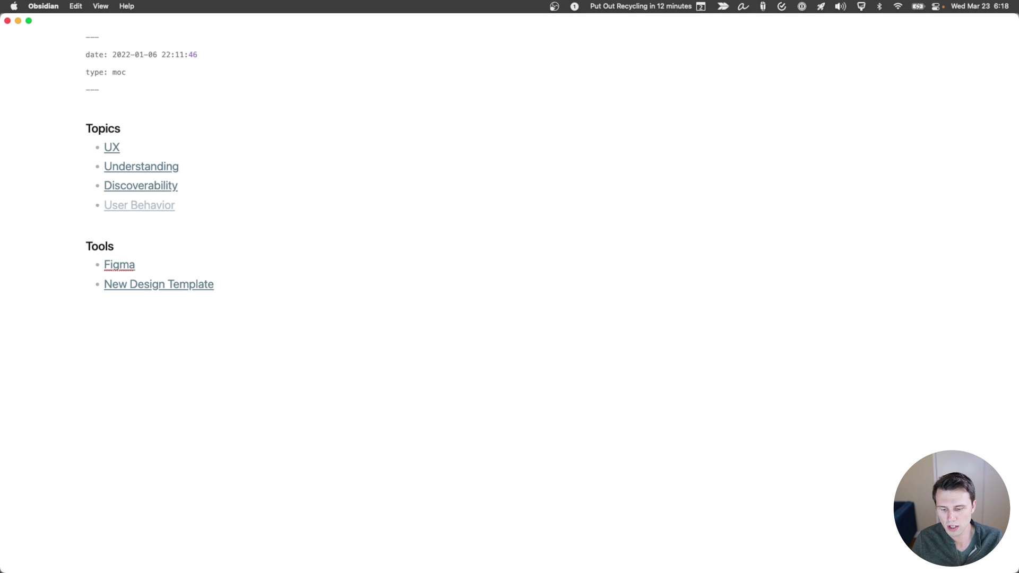
key("super+Tab")
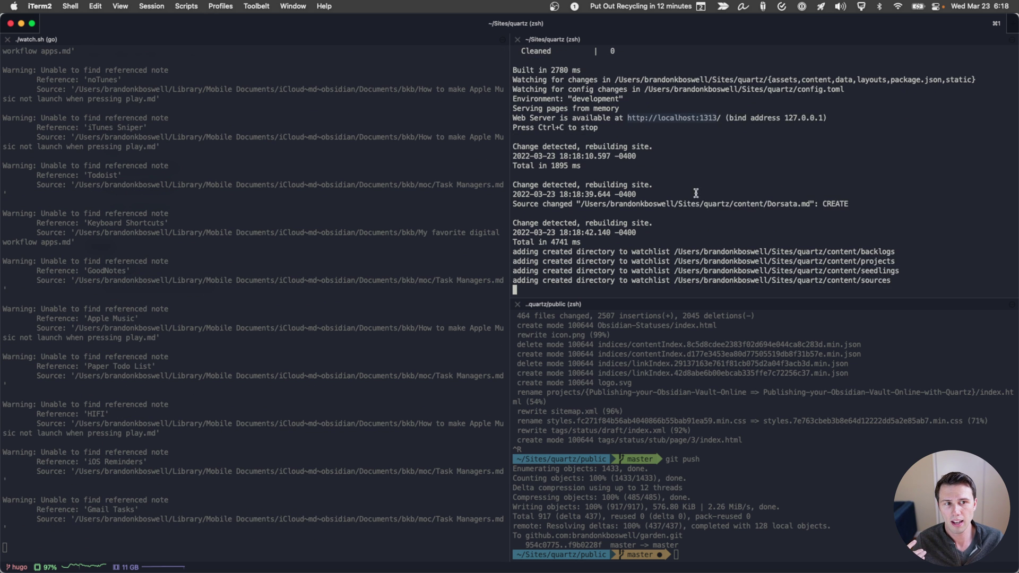
key("super+Tab")
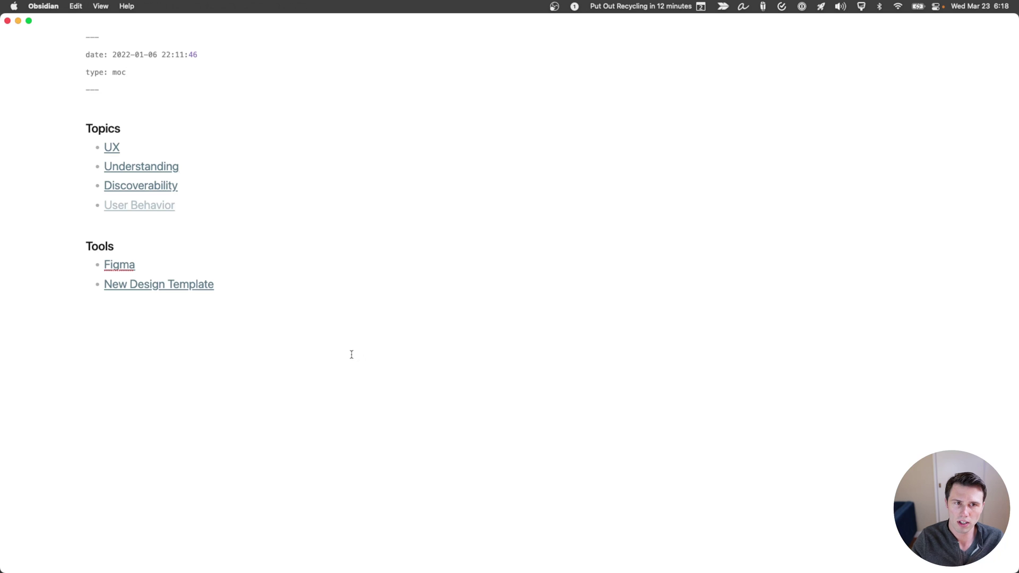
left_click(329, 553)
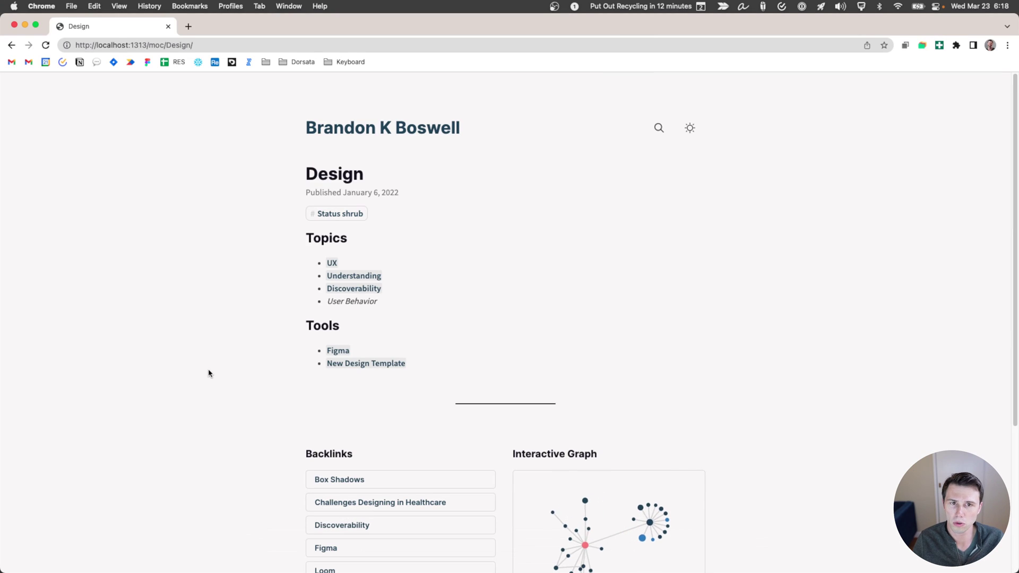
- Reload the localhost:1313 Design page twice until it appears without the status/shrub tag
key("super+r")
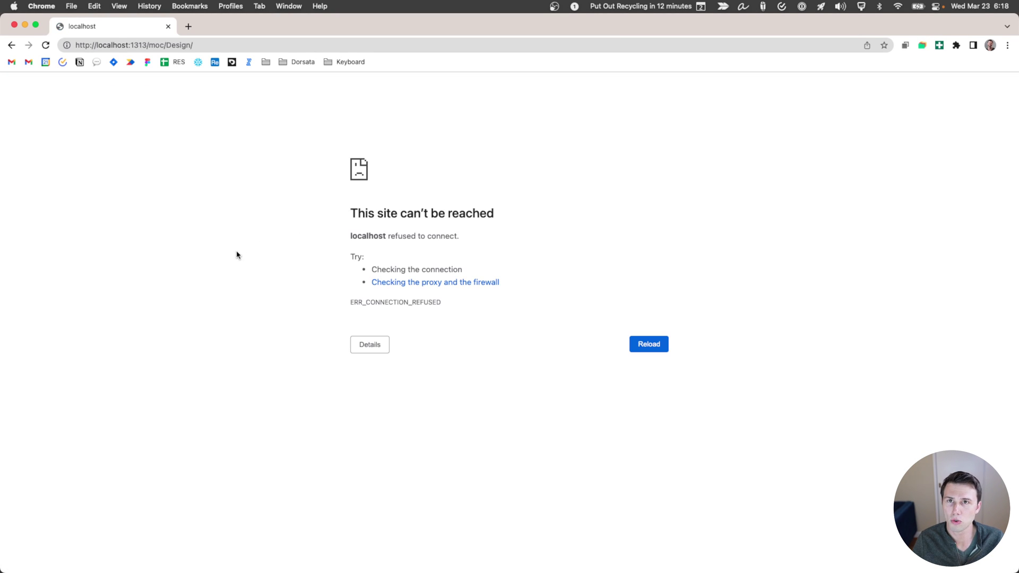
key("super+r")
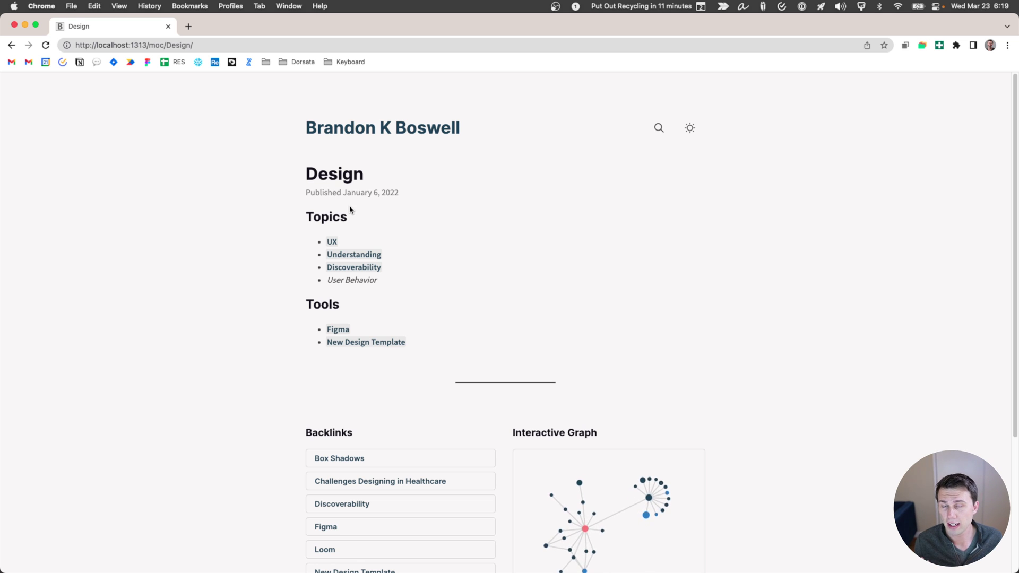
mouse_move(325, 555)
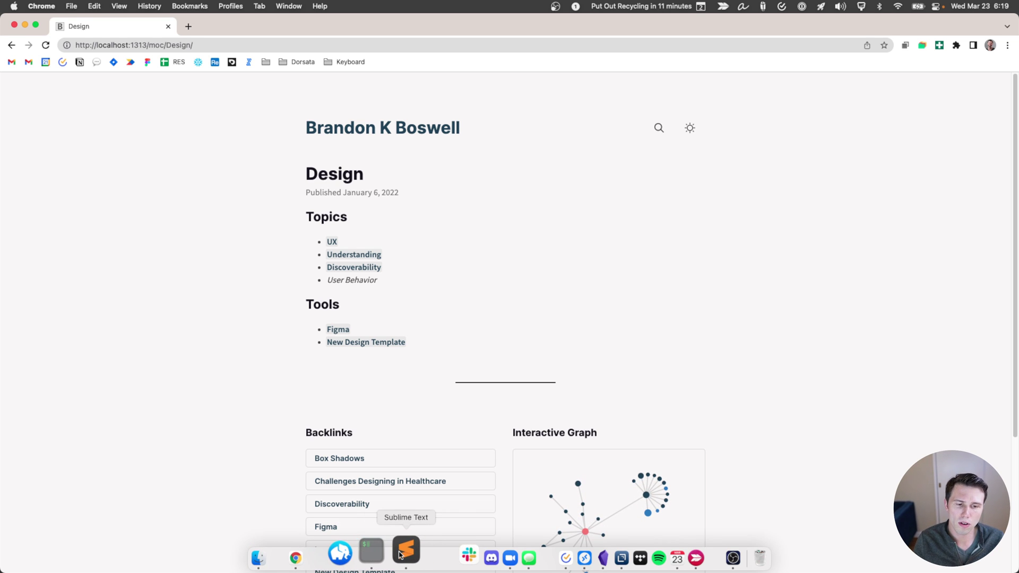
- Switch Sublime Text to the quartz project and peek into the bkb vault folder
left_click(403, 554)
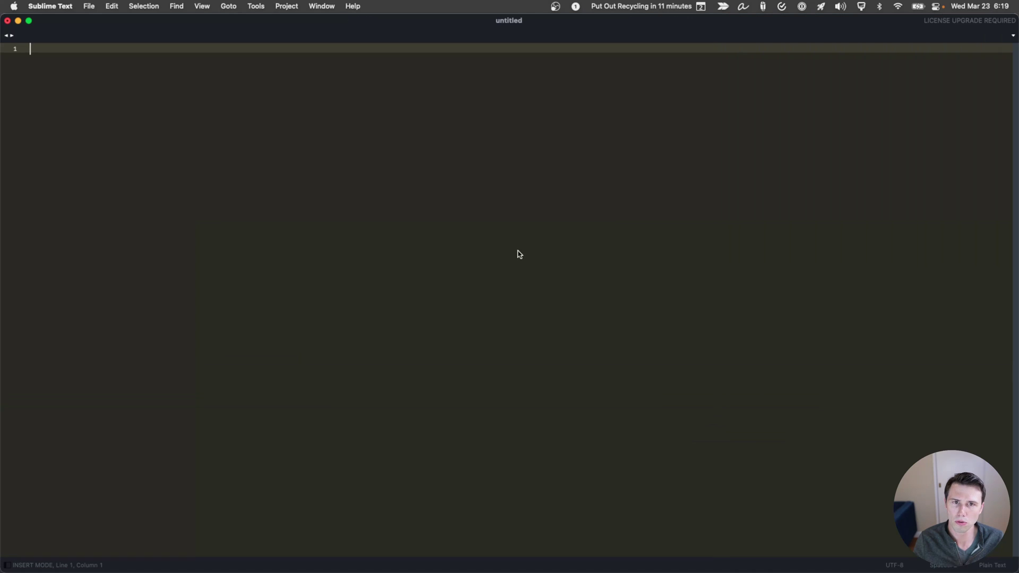
key("ctrl+super+p")
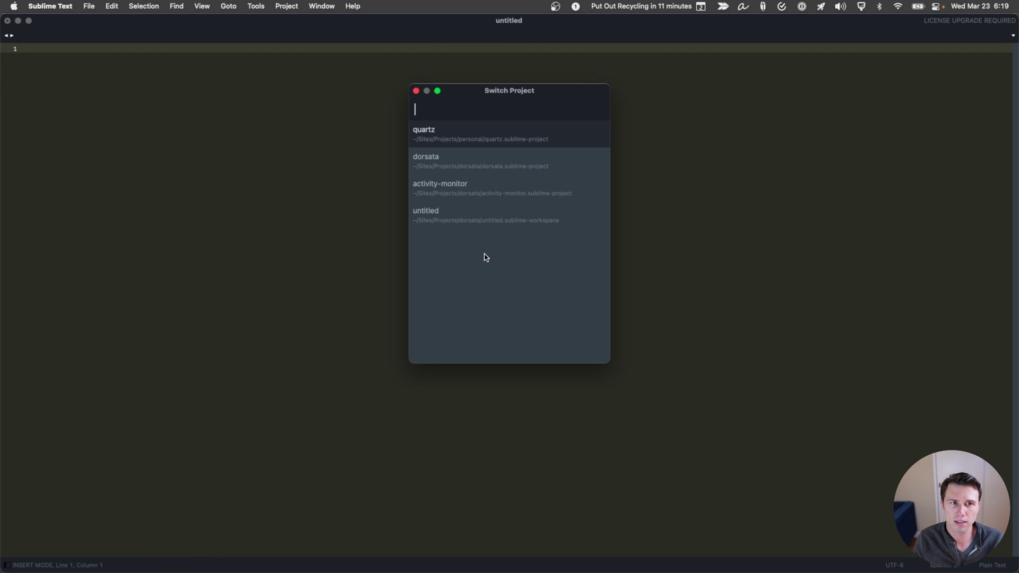
key("Return")
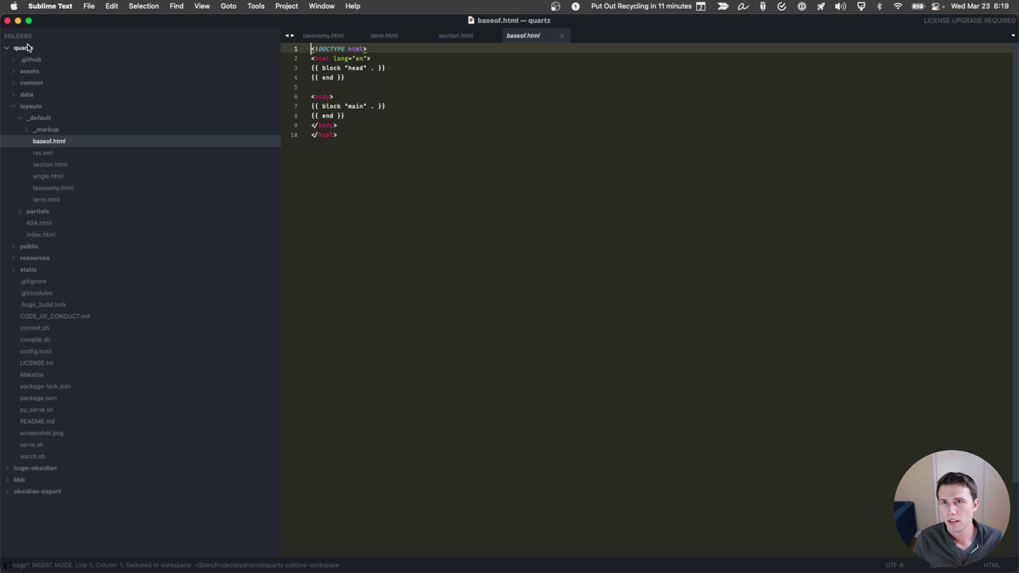
left_click(23, 48)
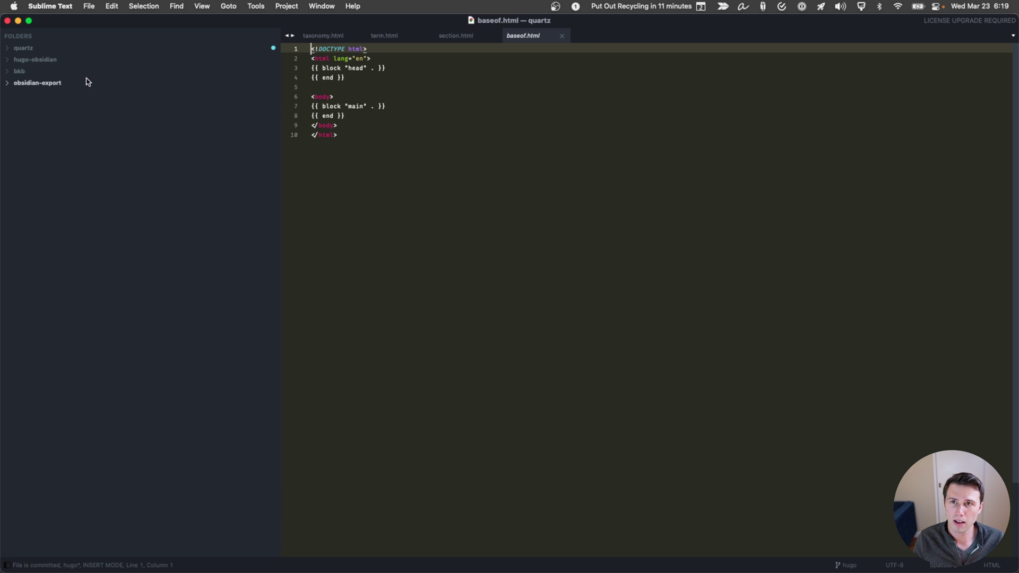
left_click(18, 74)
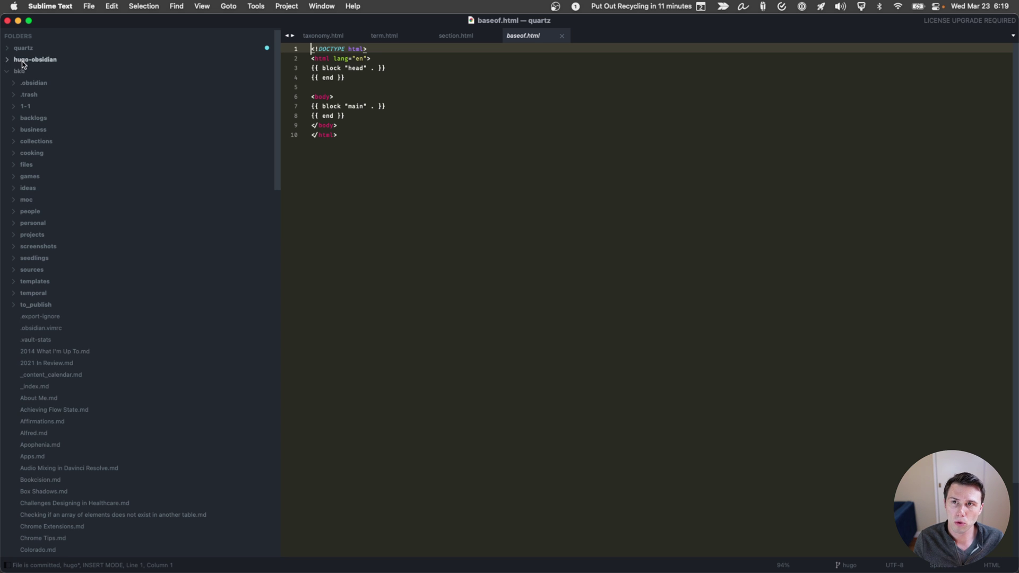
left_click(19, 74)
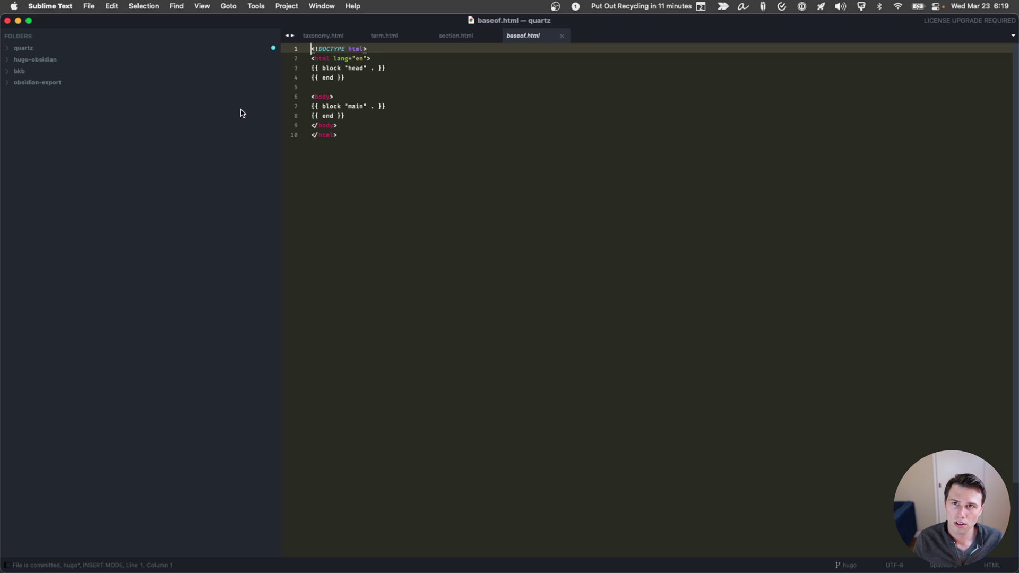
- Expand the quartz folder and open compile.sh, placing the cursor at its end
left_click(33, 47)
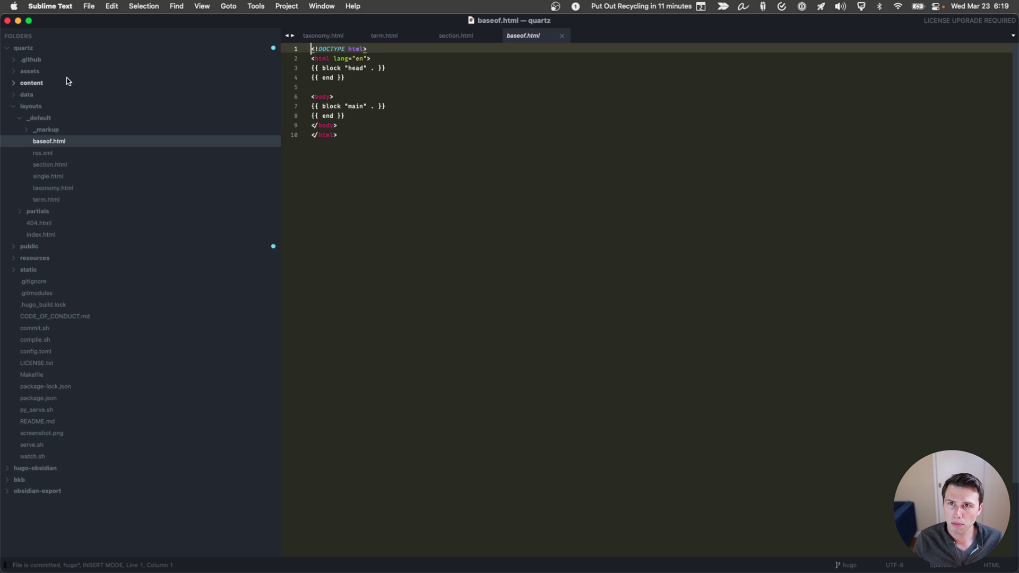
left_click(32, 107)
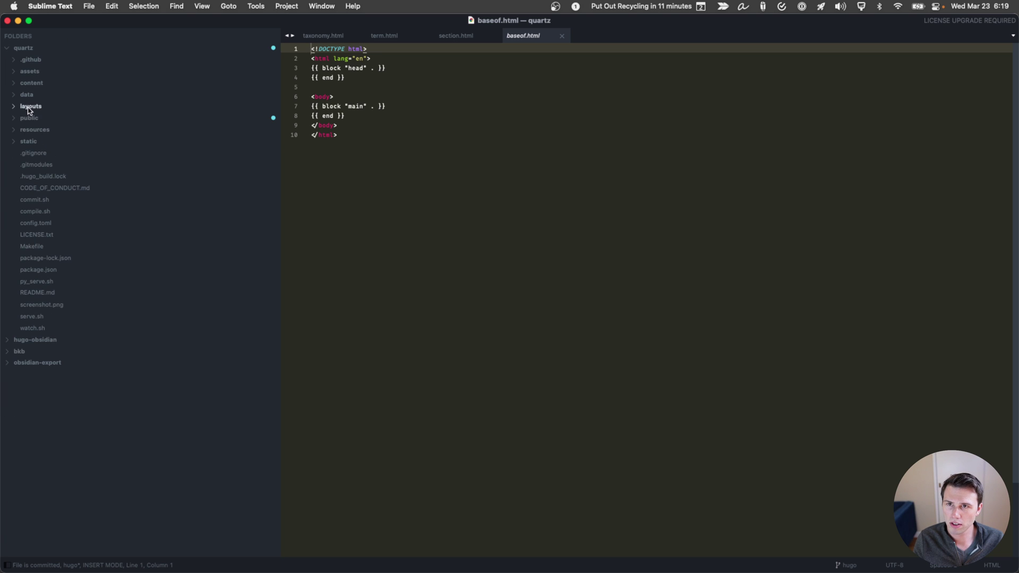
left_click(38, 212)
left_click(460, 206)
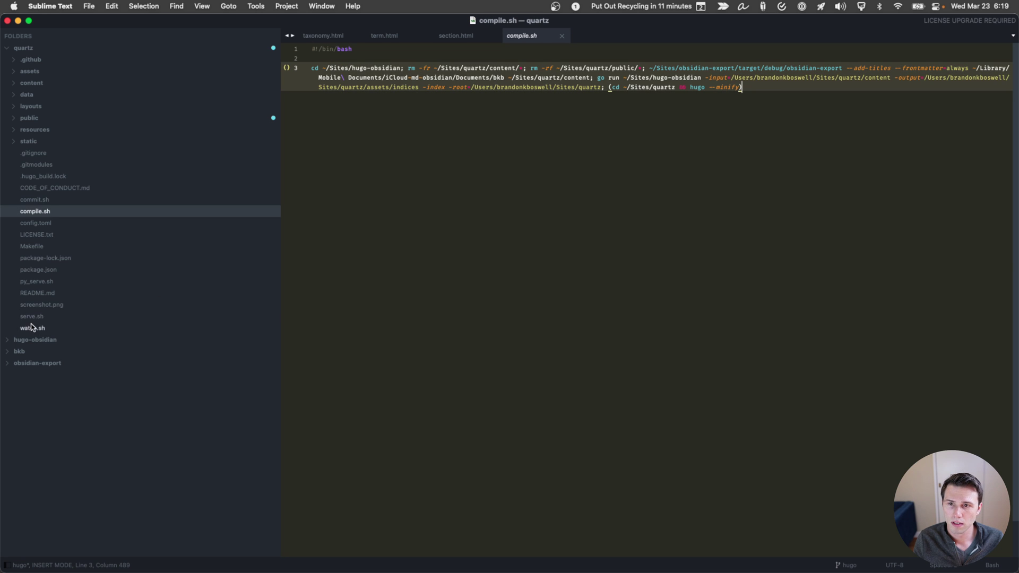
- Split Sublime Text into two columns with watch.sh on the right, widened, and the sidebar hidden
key("super+alt+2")
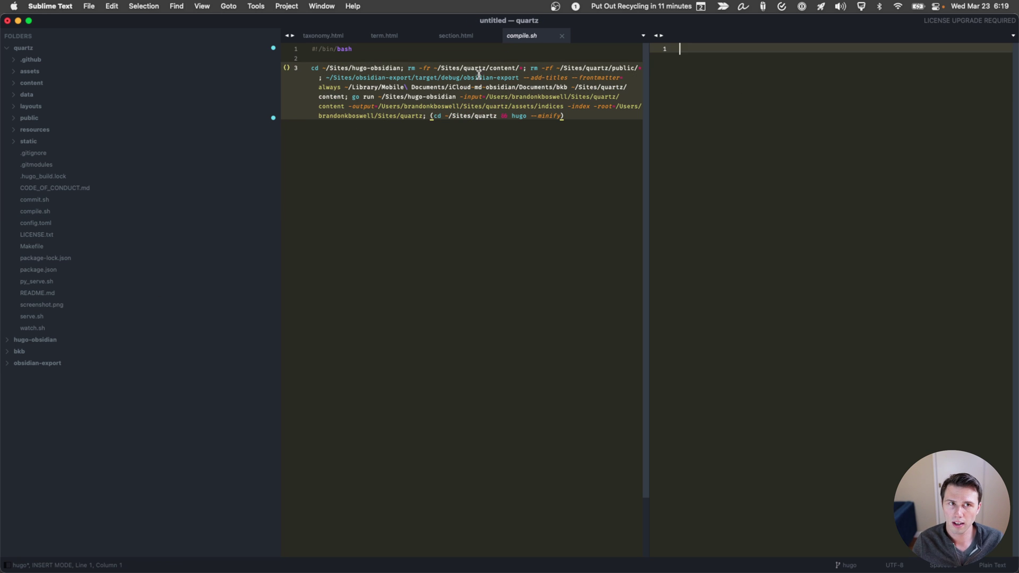
left_click(32, 329)
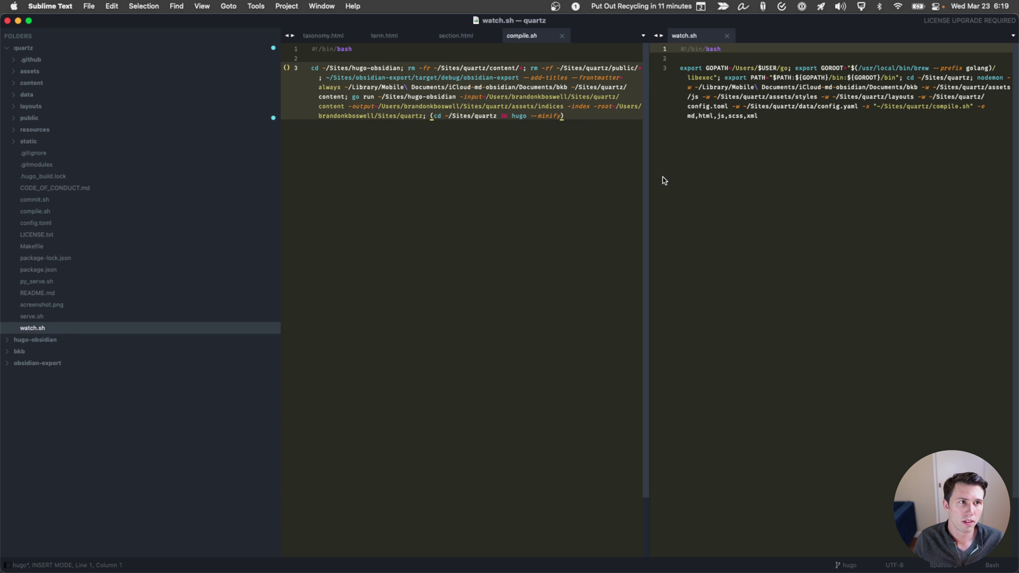
left_click_drag(647, 178, 576, 179)
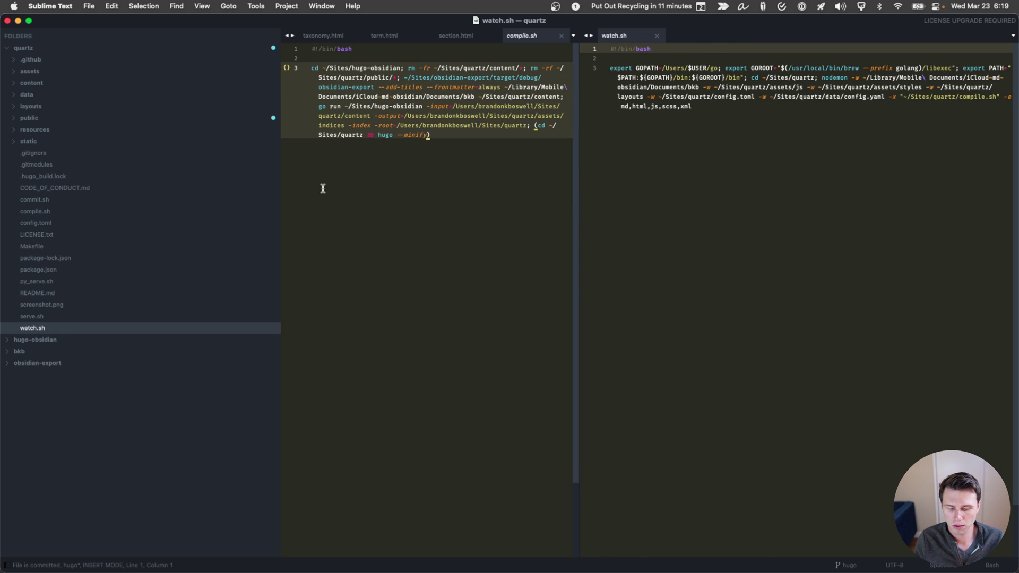
key("super+k")
key("super+b")
- Highlight the Homebrew path in watch.sh's GOROOT export, then put the caret before the cd command
left_click(620, 144)
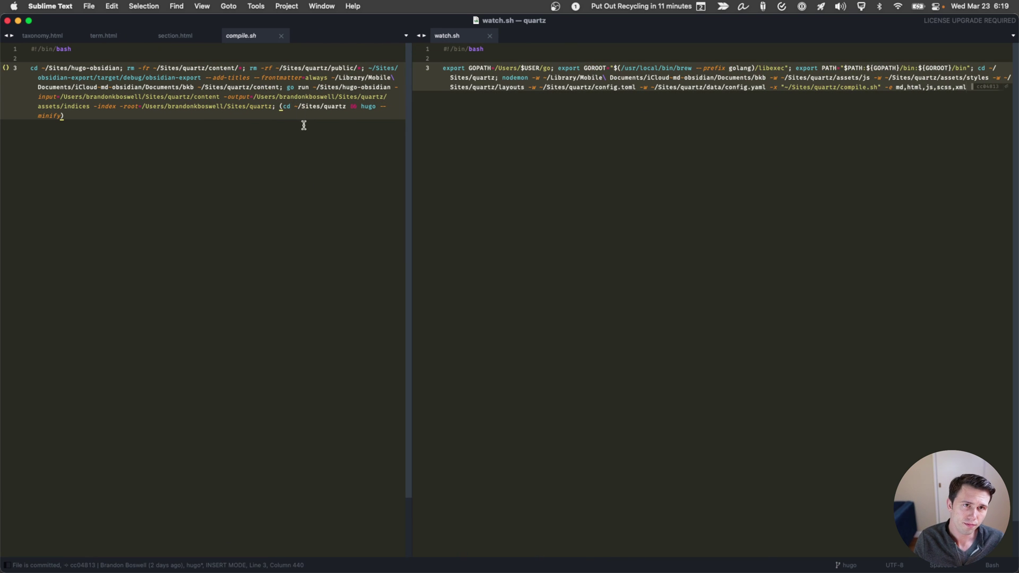
mouse_move(443, 70)
left_click(794, 68)
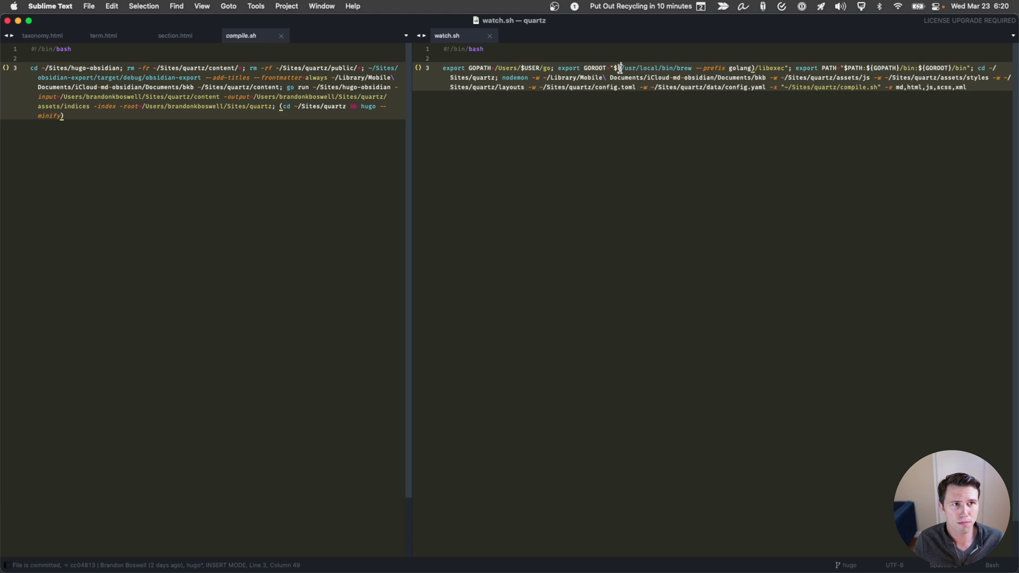
left_click_drag(620, 69, 694, 71)
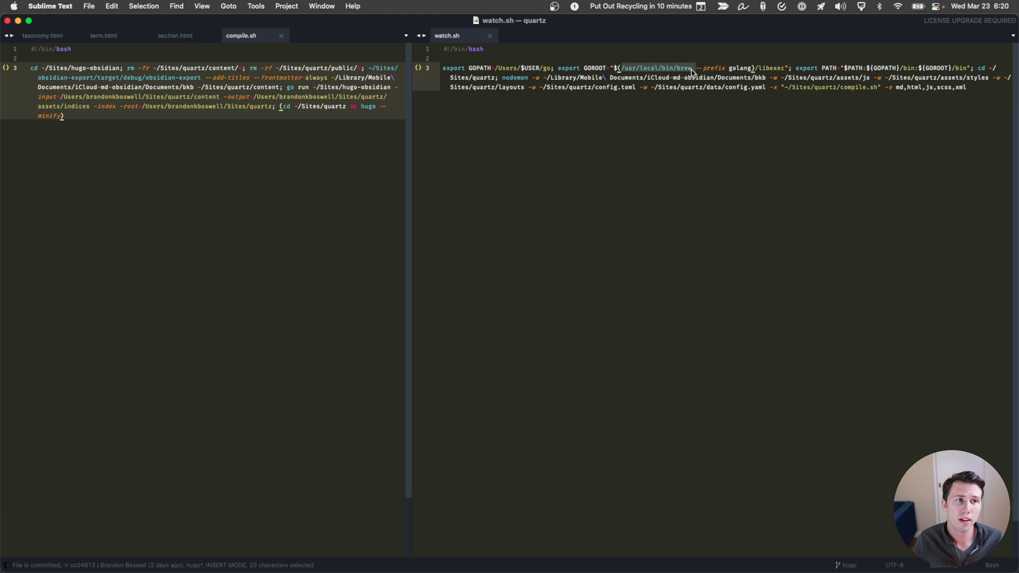
left_click(692, 68)
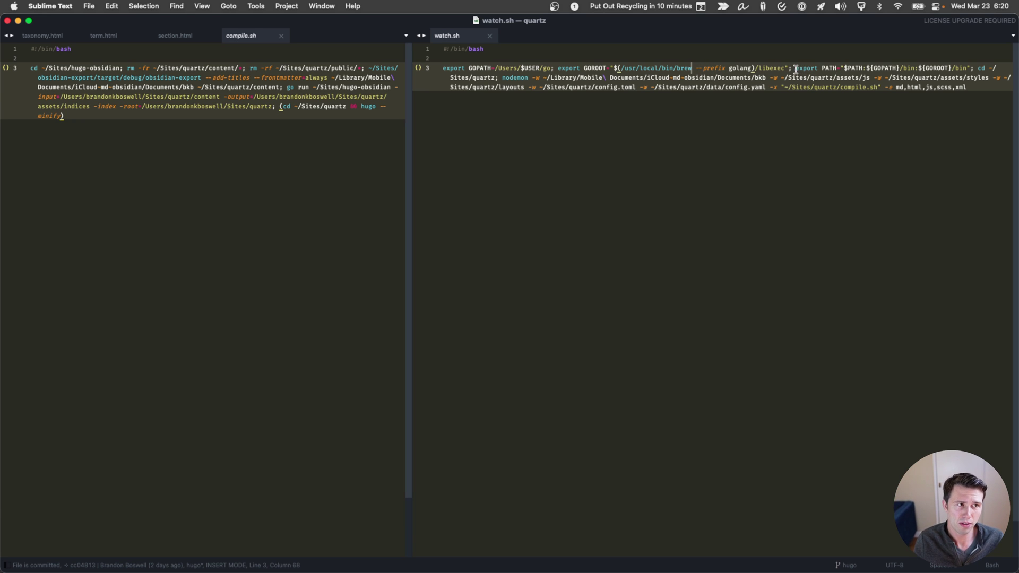
key("super+z")
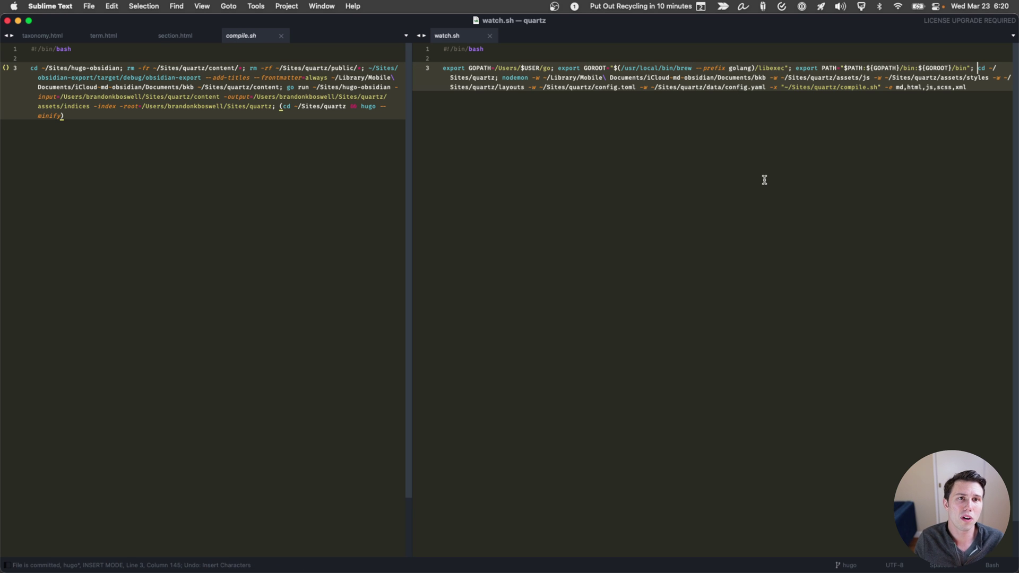
- Move the cd ~/Sites/quartz nodemon command onto line 4 and highlight the watched iCloud vault path
key("Return")
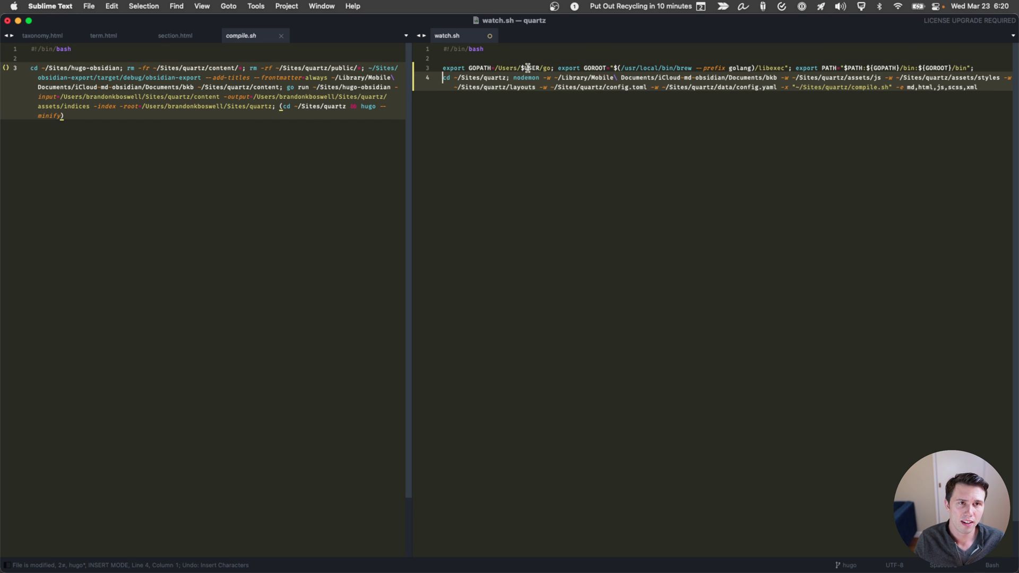
left_click(516, 78)
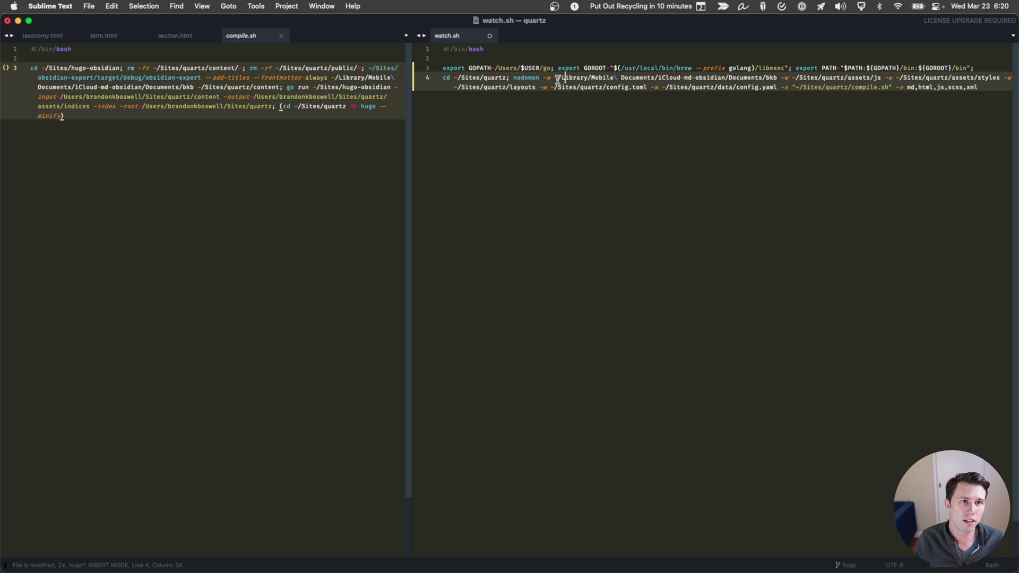
left_click_drag(554, 78, 777, 81)
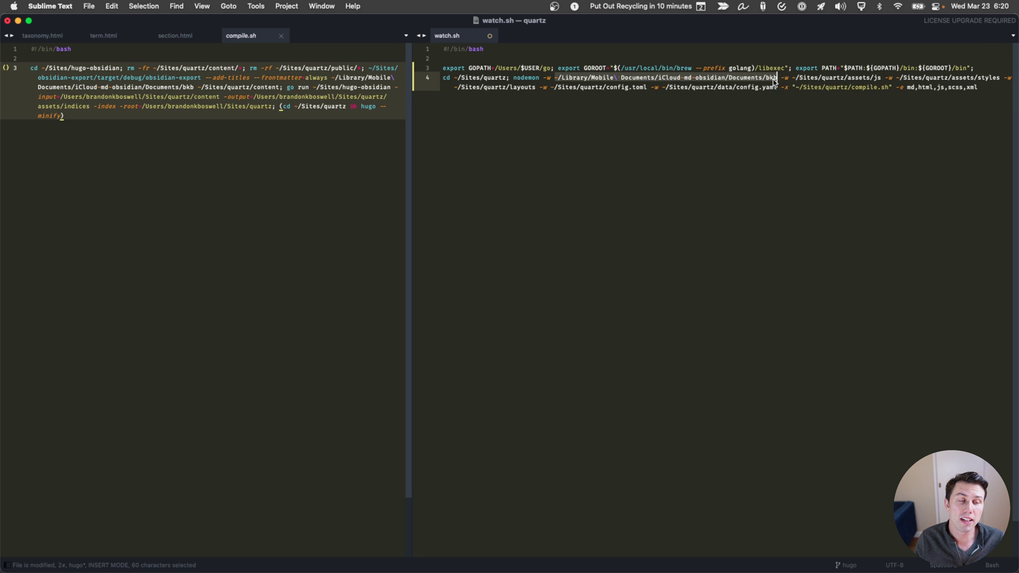
left_click(741, 102)
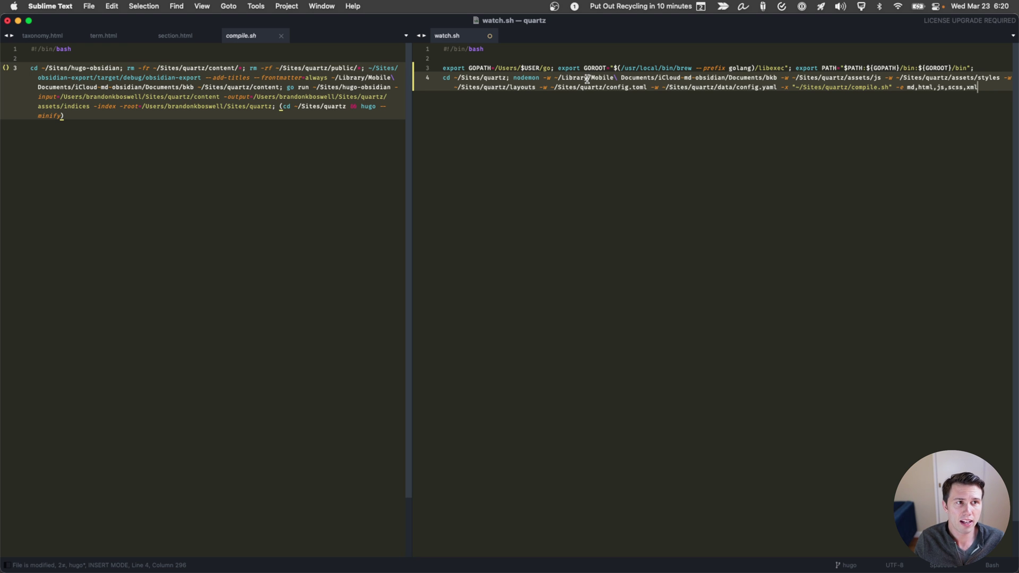
- Highlight each watched path in turn: another folder, ~/Sites/quartz, config.toml, then all of them together
left_click_drag(556, 78, 885, 79)
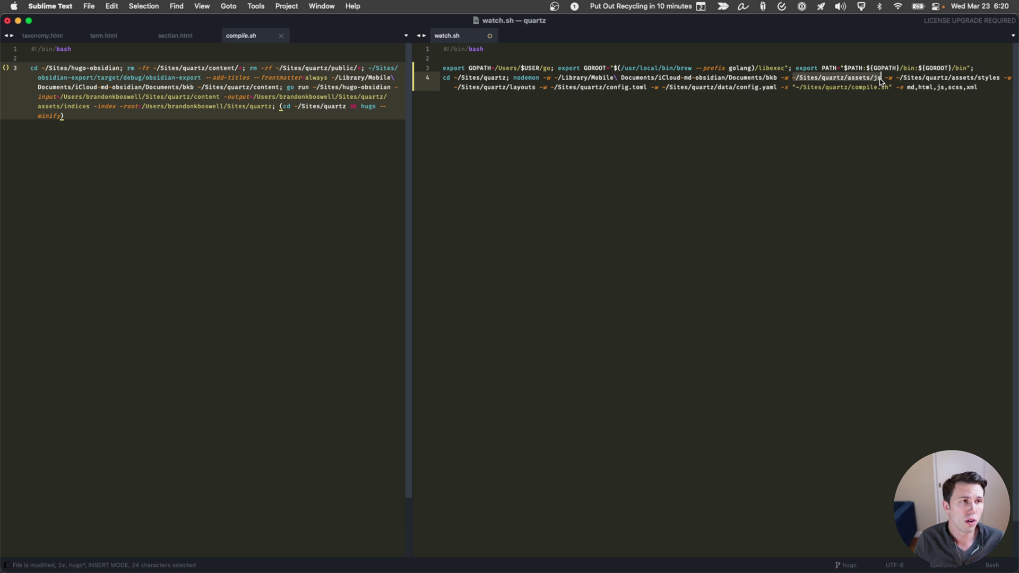
left_click(930, 87)
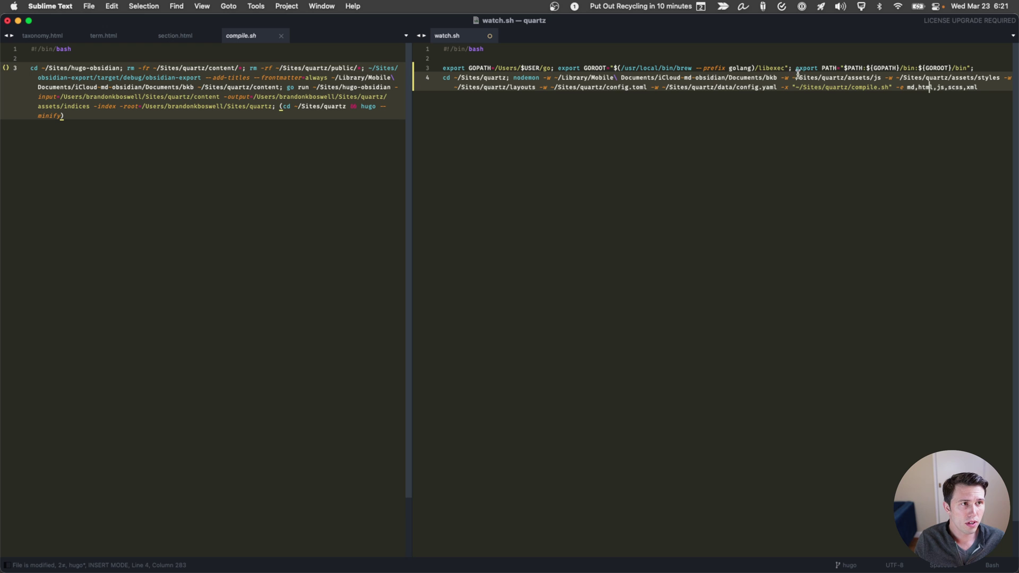
left_click_drag(793, 78, 844, 78)
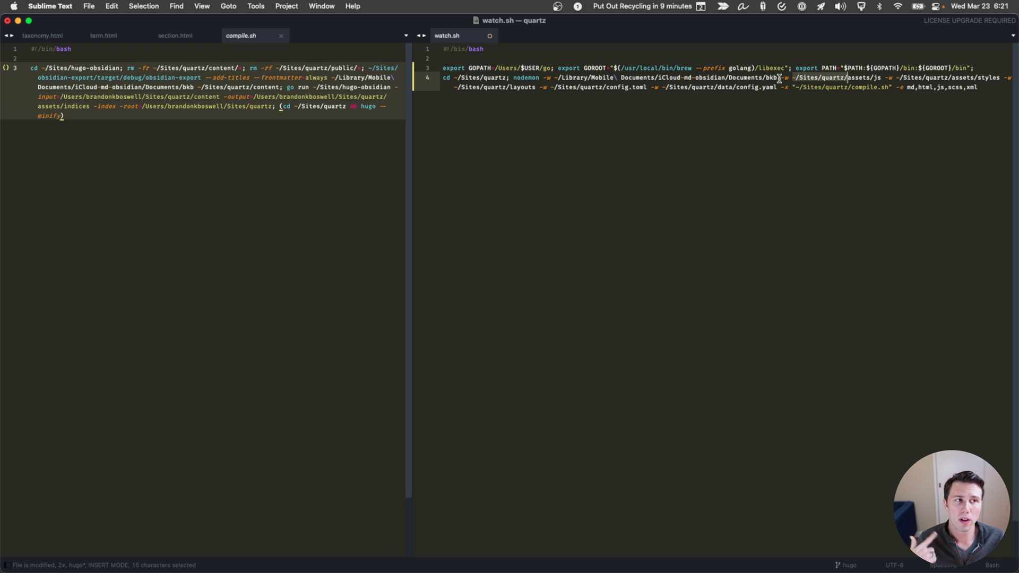
left_click(833, 79)
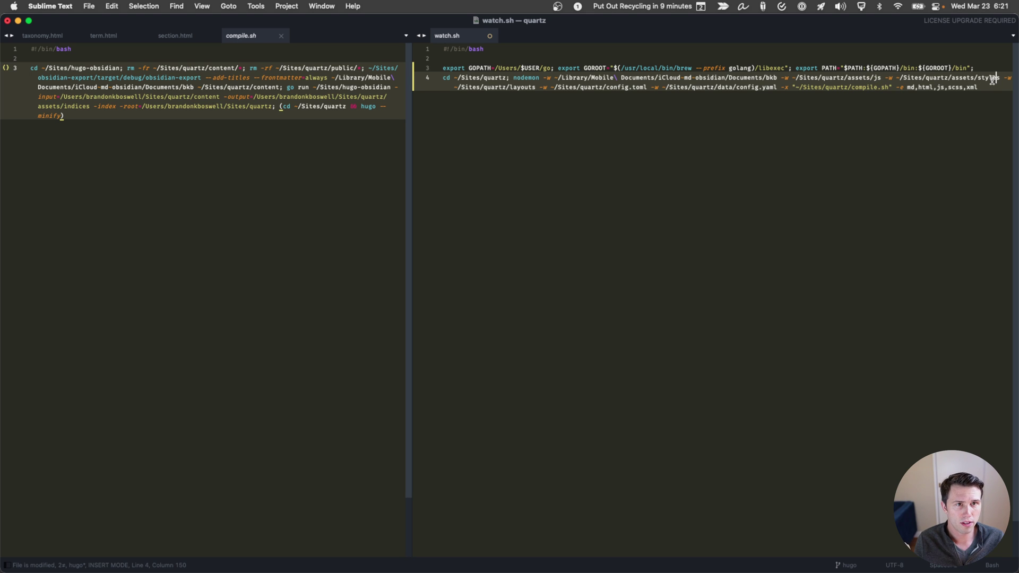
left_click_drag(611, 86, 644, 88)
left_click(771, 93)
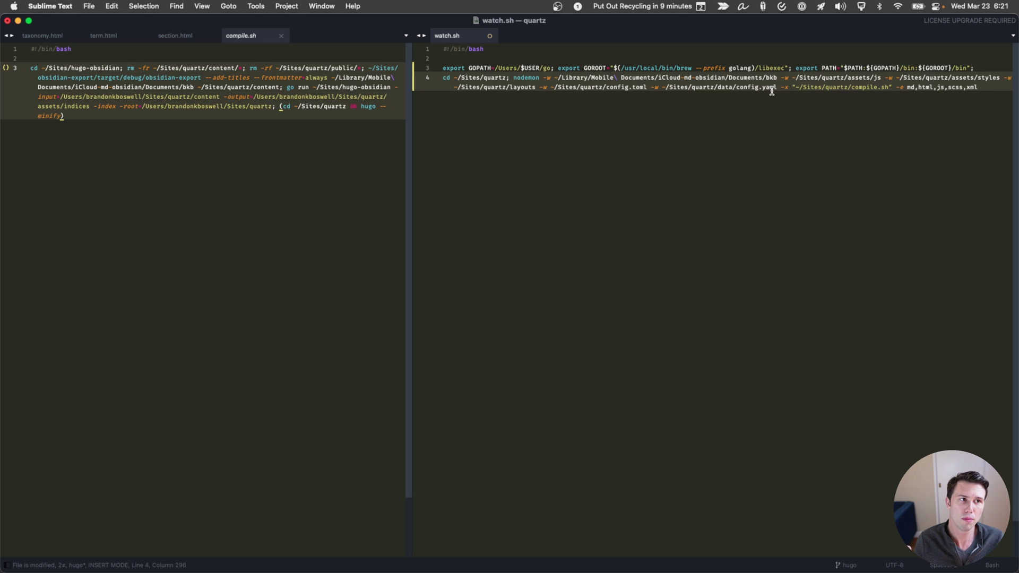
left_click_drag(555, 78, 772, 88)
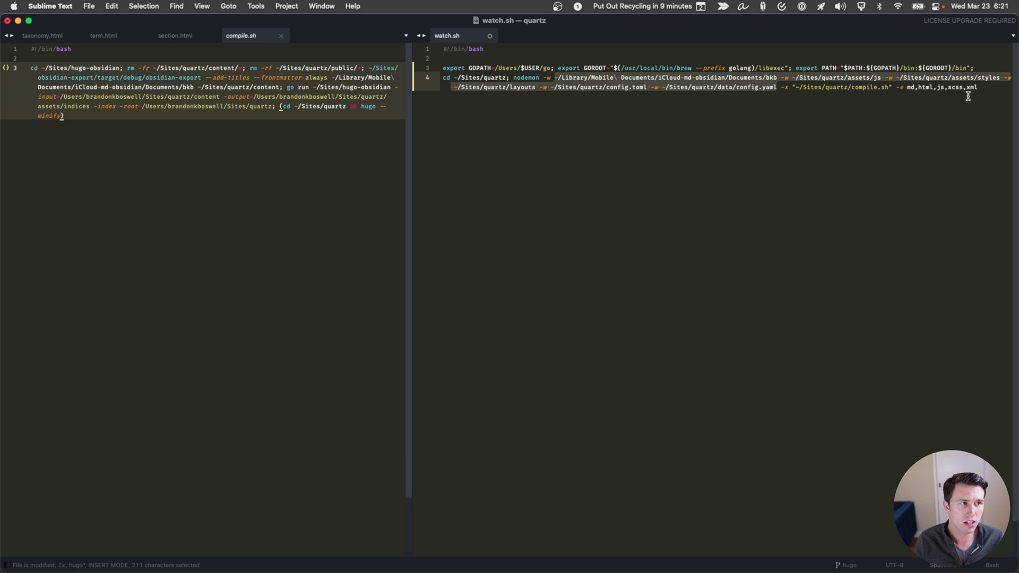
left_click(930, 88)
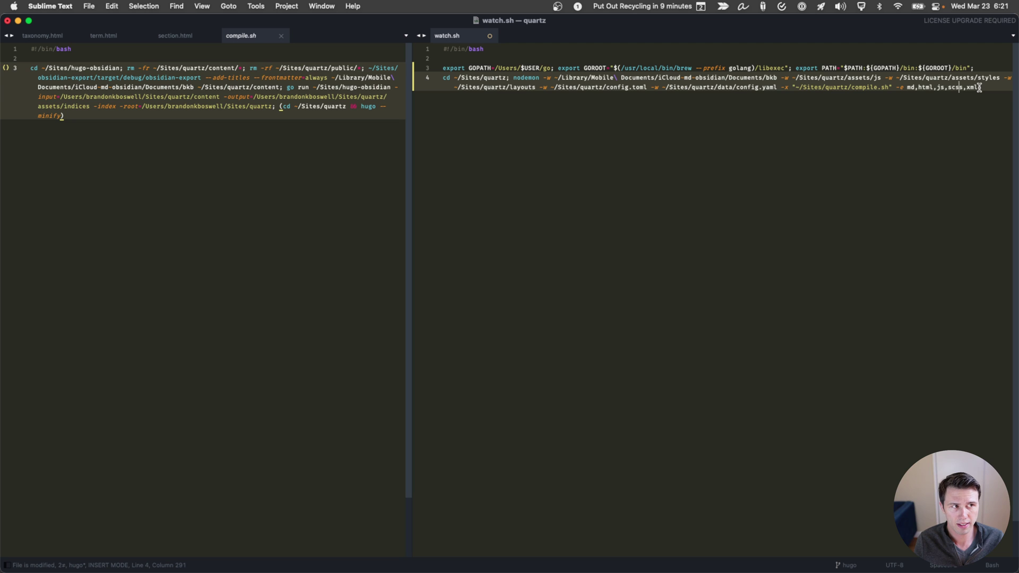
- Highlight the compile.sh script nodemon runs, then widen the compile.sh column
left_click_drag(794, 88, 889, 88)
left_click(337, 212)
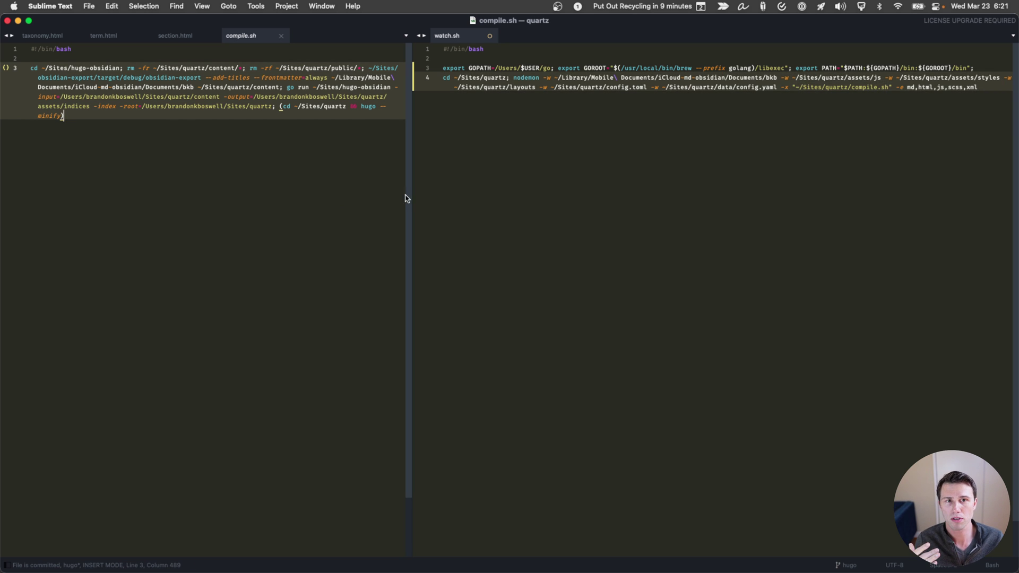
left_click_drag(412, 196, 607, 196)
double_click(115, 69)
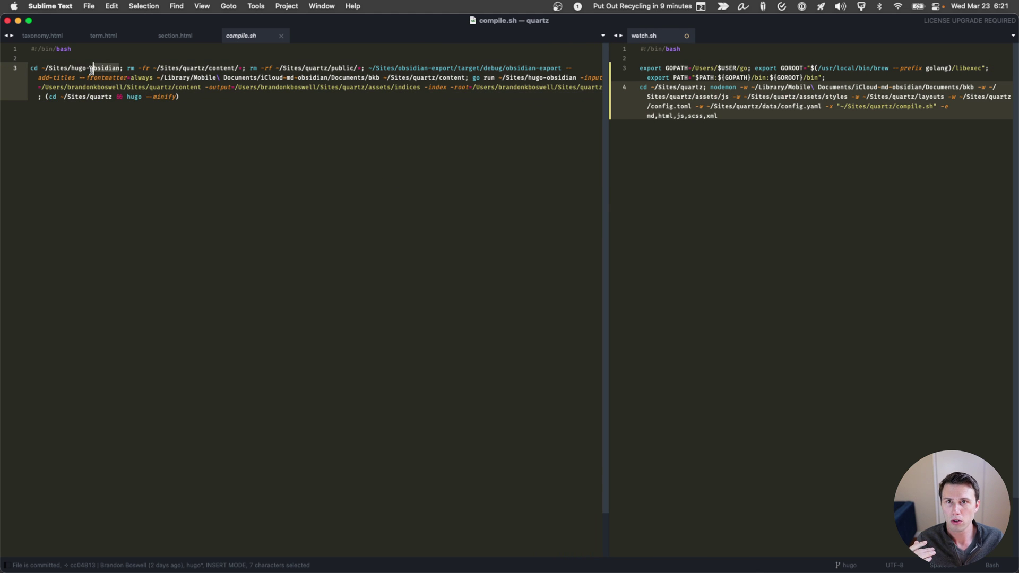
left_click(86, 87)
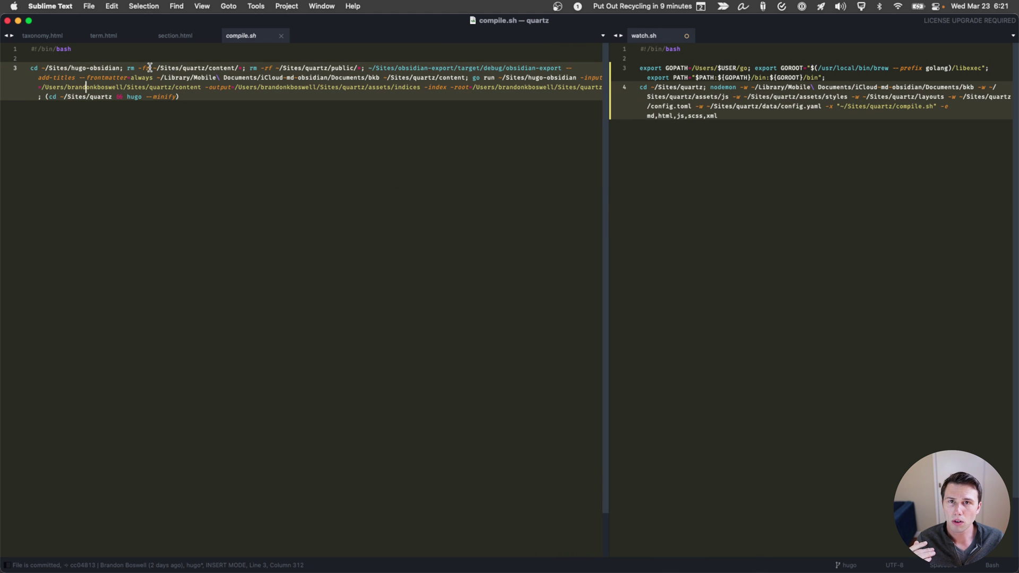
left_click_drag(127, 68, 242, 67)
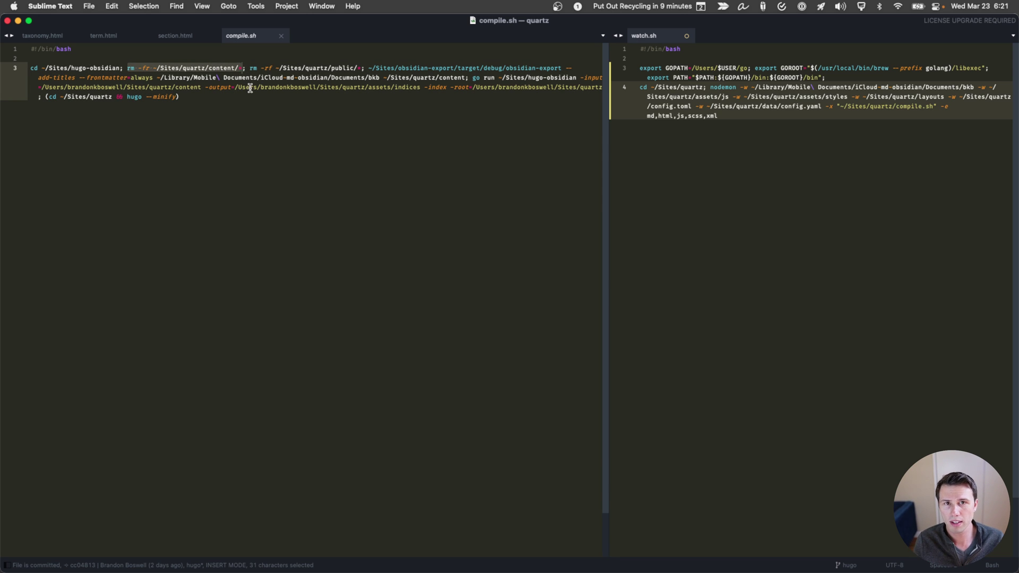
left_click(250, 87)
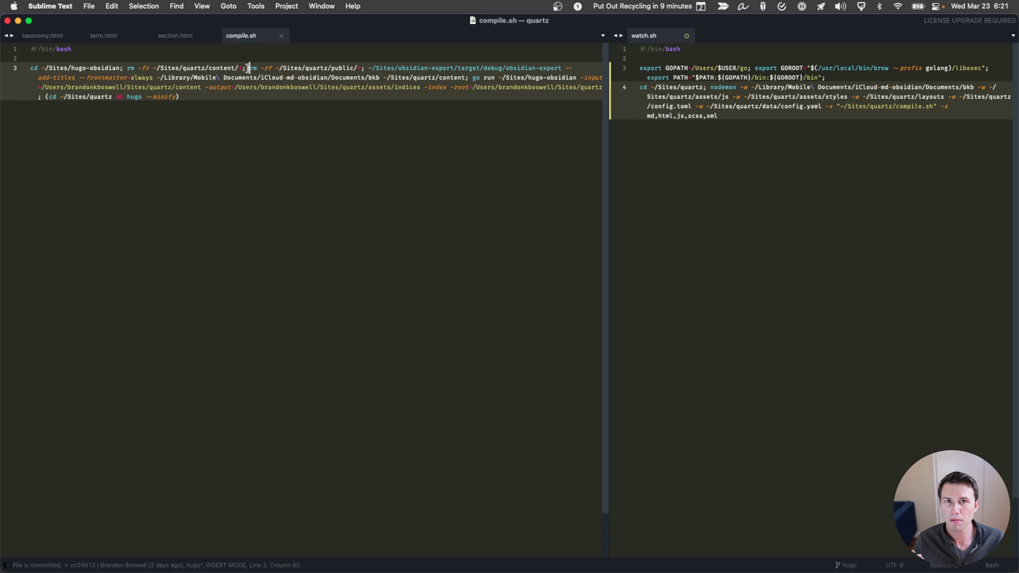
left_click_drag(248, 68, 360, 68)
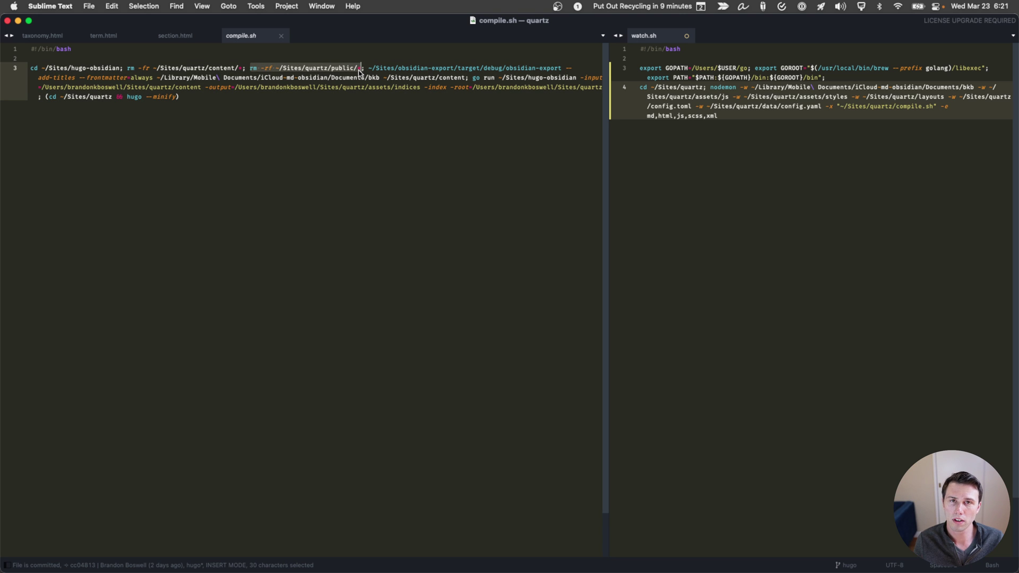
left_click(350, 87)
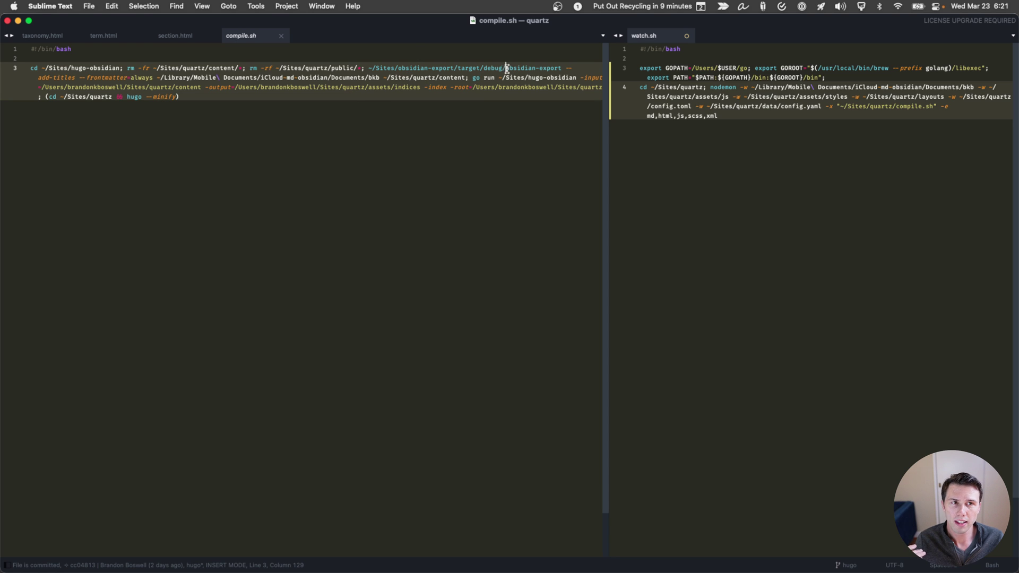
left_click(531, 69)
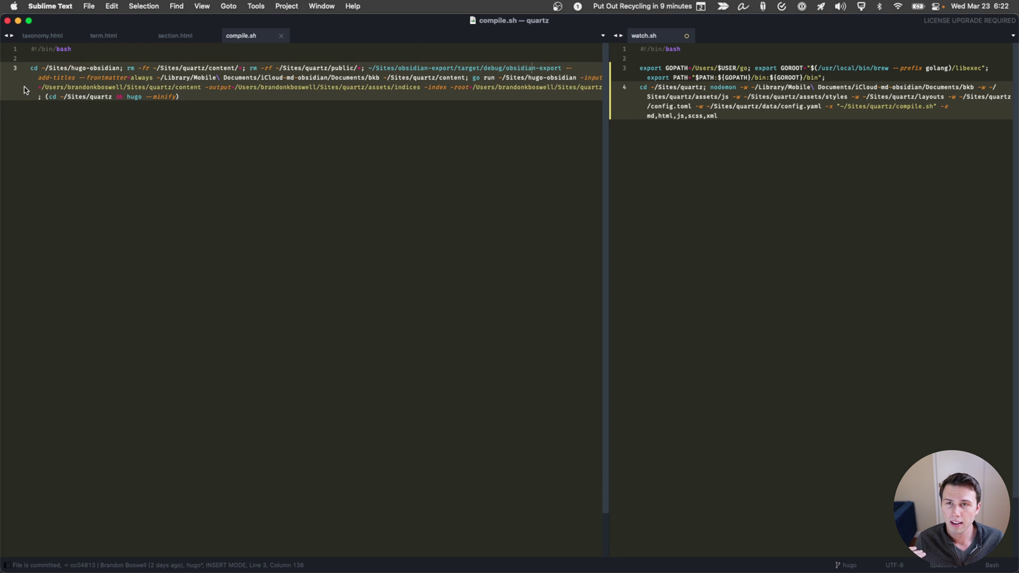
left_click_drag(38, 78, 76, 78)
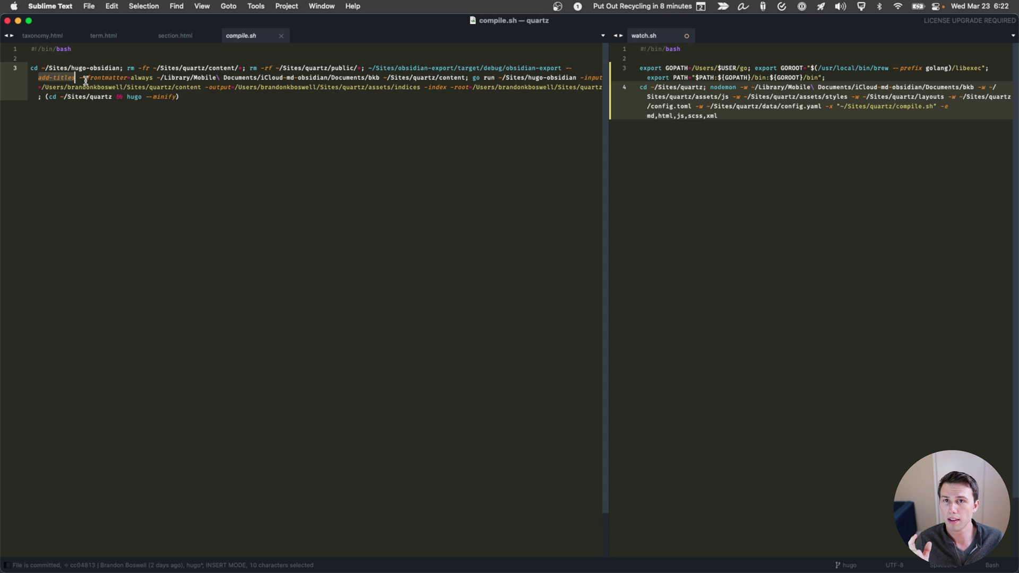
mouse_move(84, 83)
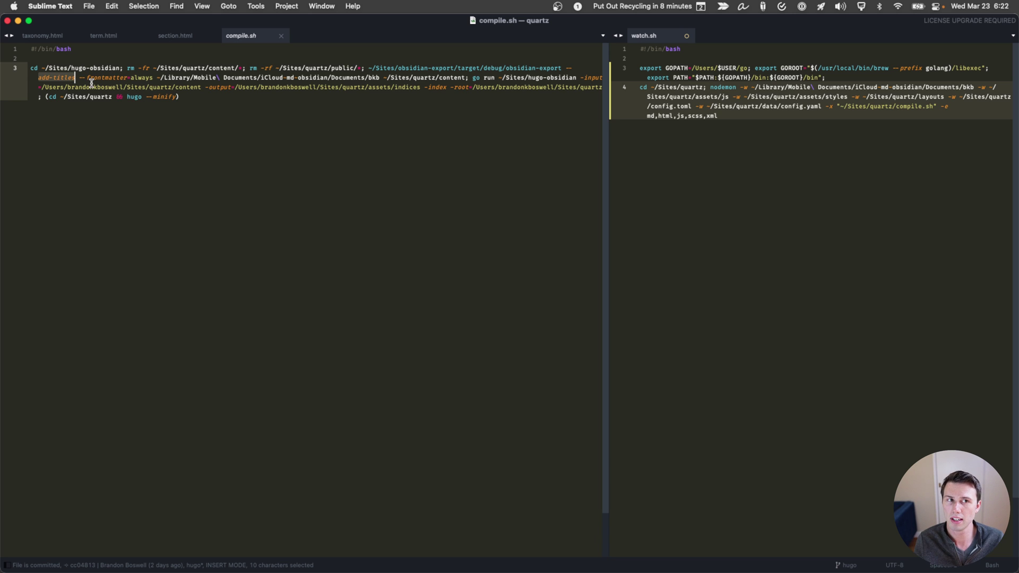
- Highlight the iCloud vault path, ~/Sites/quartz/content destination and go run hugo-obsidian command, adding ';' after the content path
left_click(131, 97)
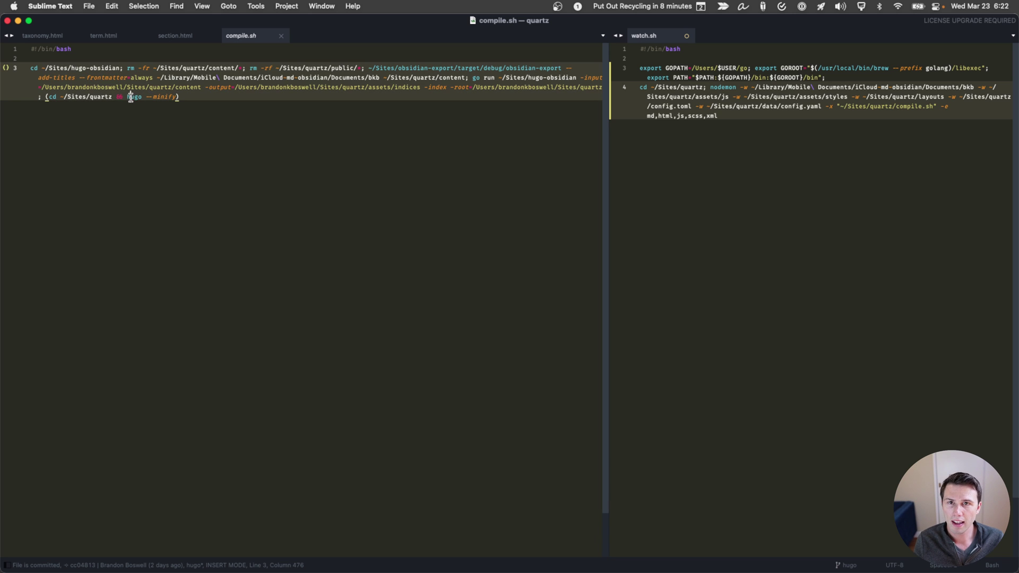
left_click_drag(159, 77, 379, 79)
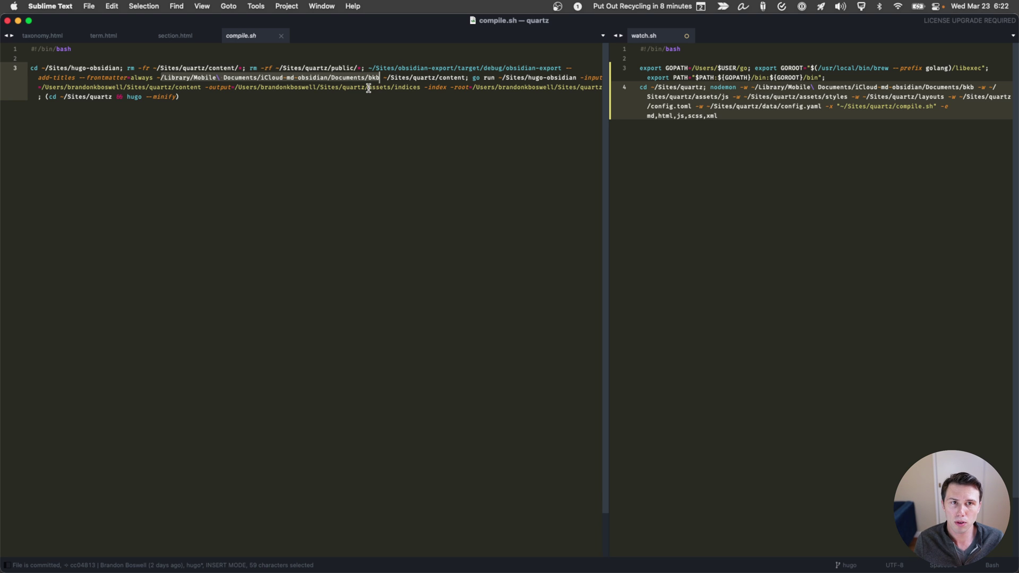
left_click(351, 88)
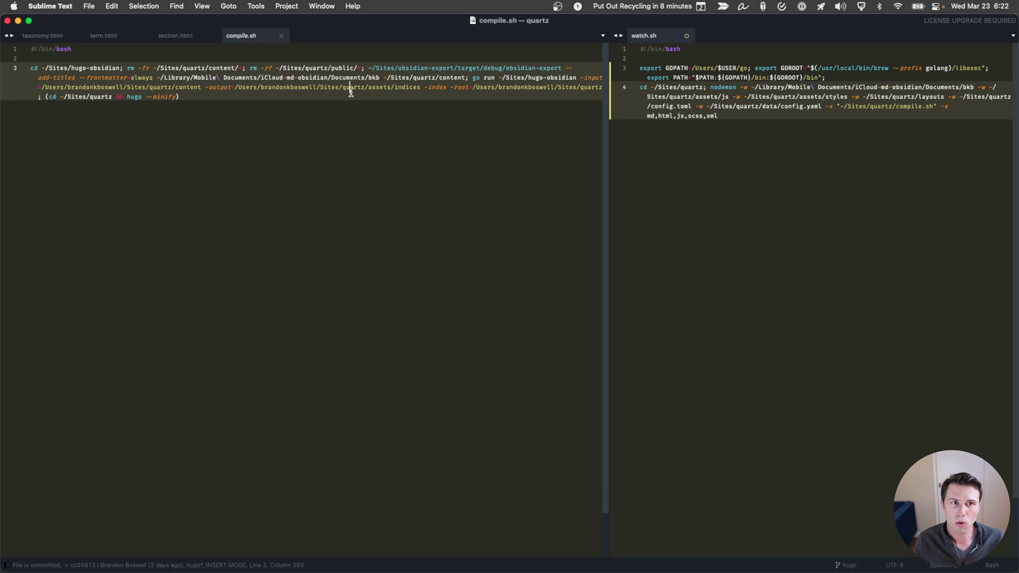
left_click_drag(384, 78, 466, 80)
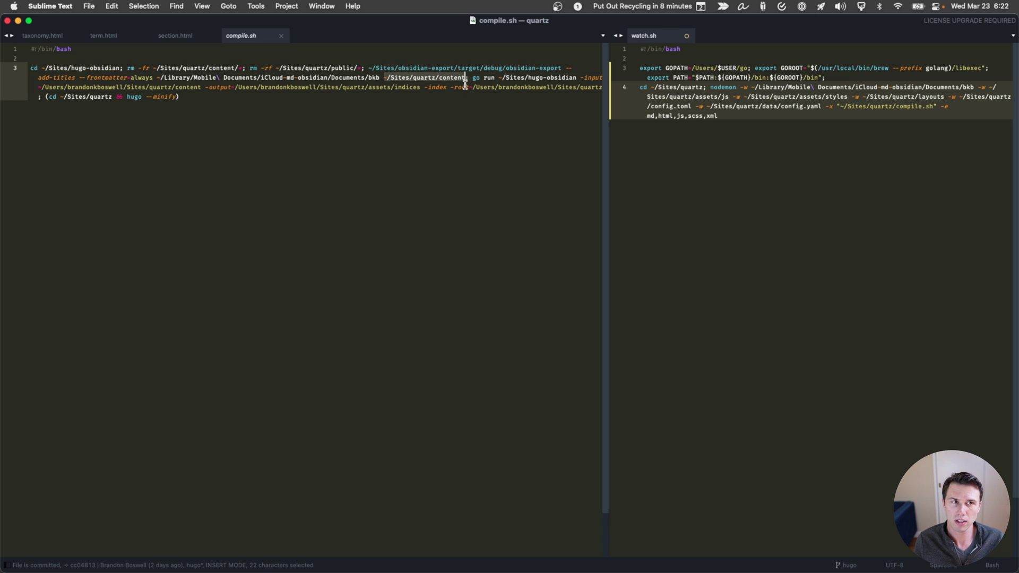
left_click(467, 79)
type(";")
left_click_drag(471, 80, 579, 79)
key("super+Right")
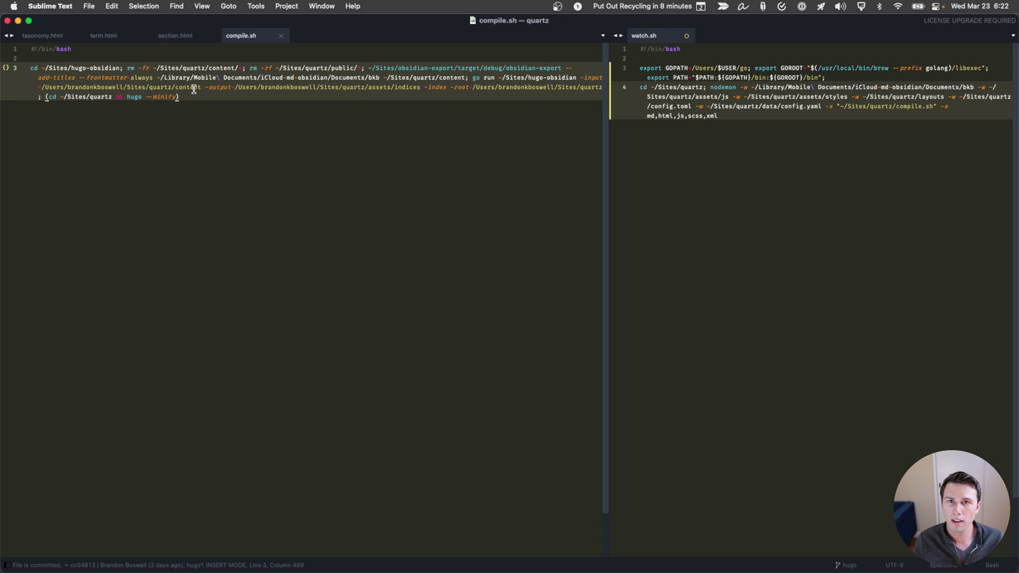
- Highlight hugo-obsidian's input and /assets/indices output paths, widen the compile.sh pane, and highlight every quartz occurrence
left_click_drag(199, 88, 153, 89)
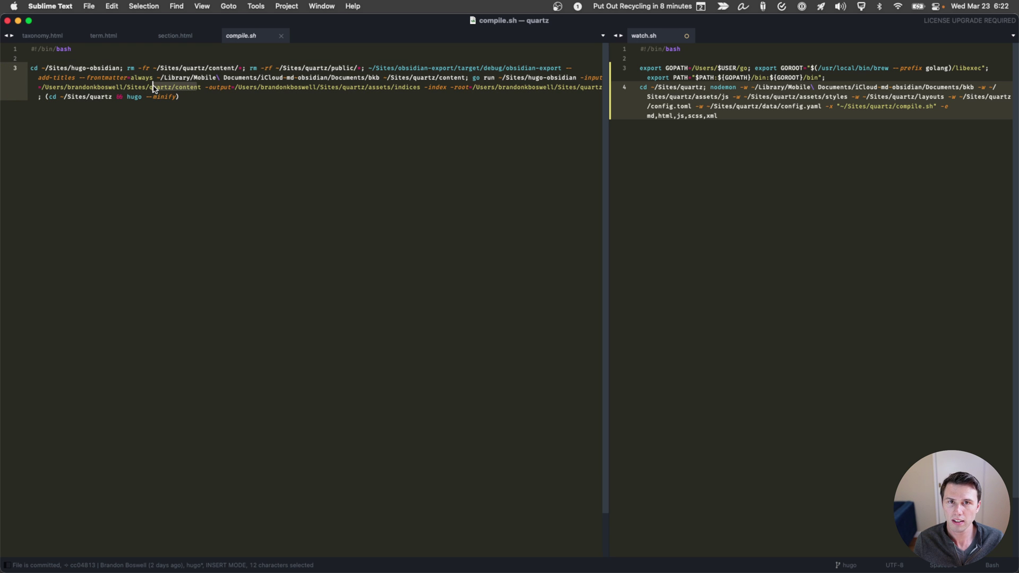
left_click(367, 88)
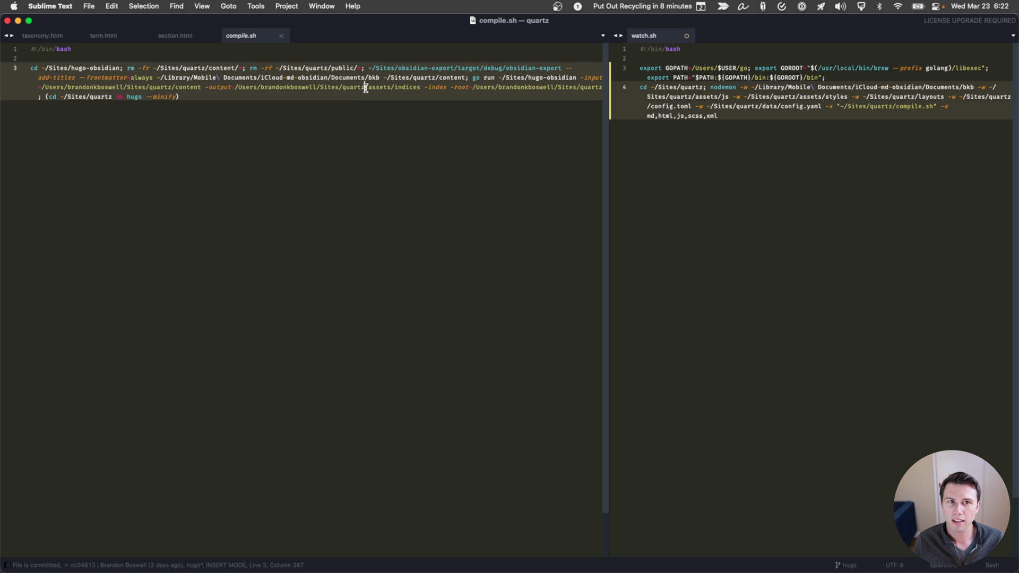
left_click_drag(366, 88, 418, 88)
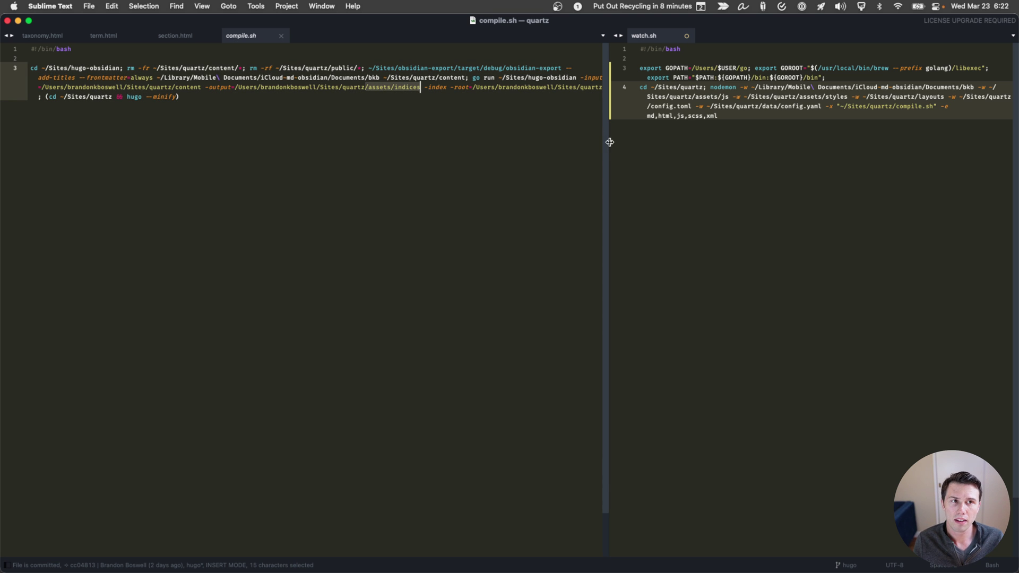
left_click_drag(608, 141, 689, 133)
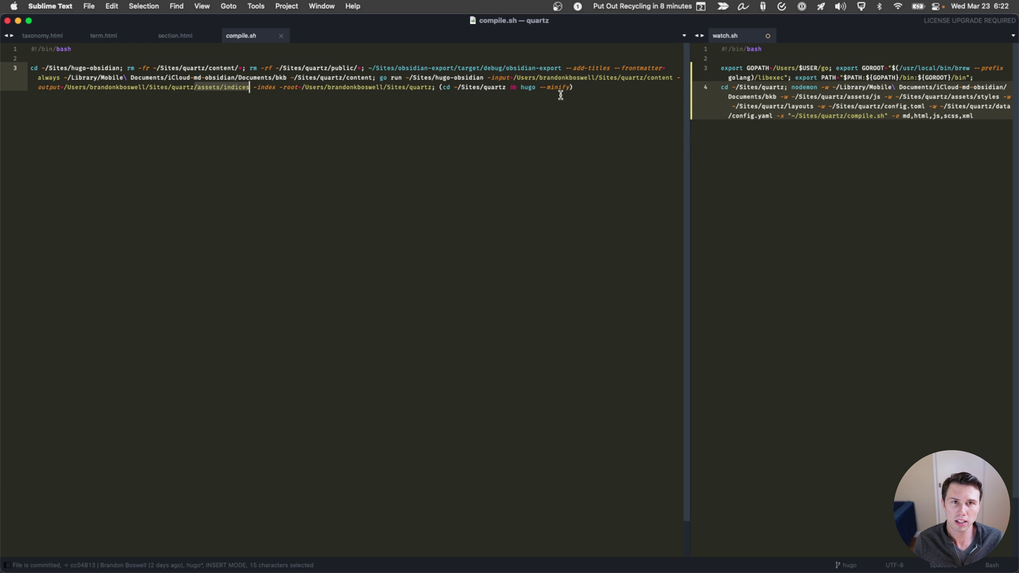
double_click(330, 88)
double_click(419, 88)
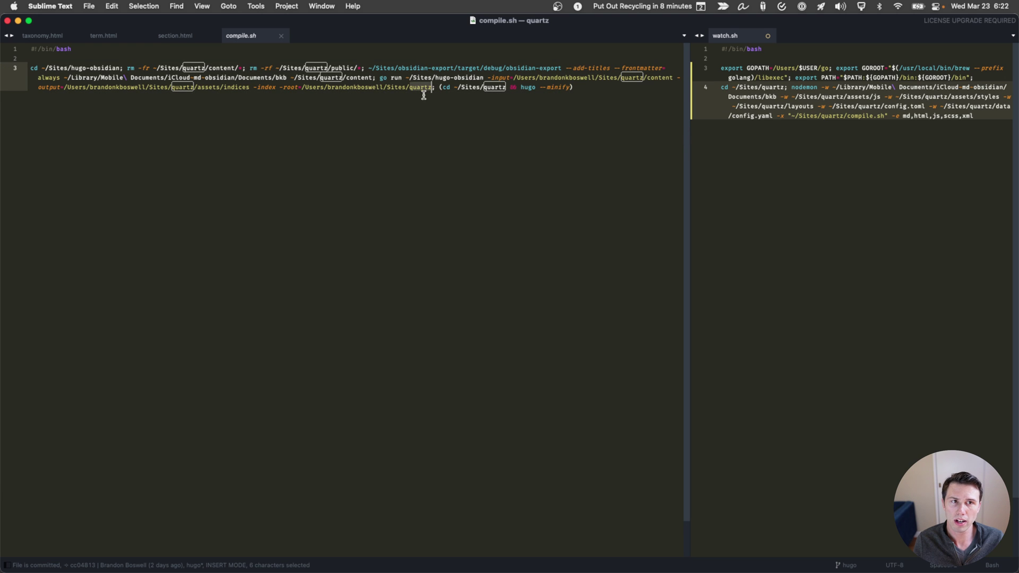
left_click(441, 93)
left_click(483, 94)
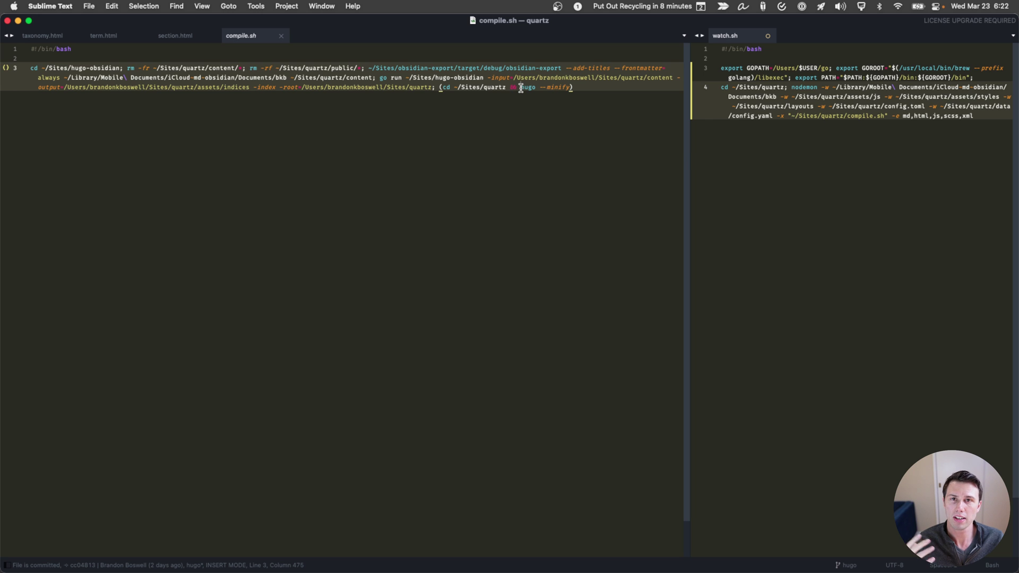
mouse_move(521, 89)
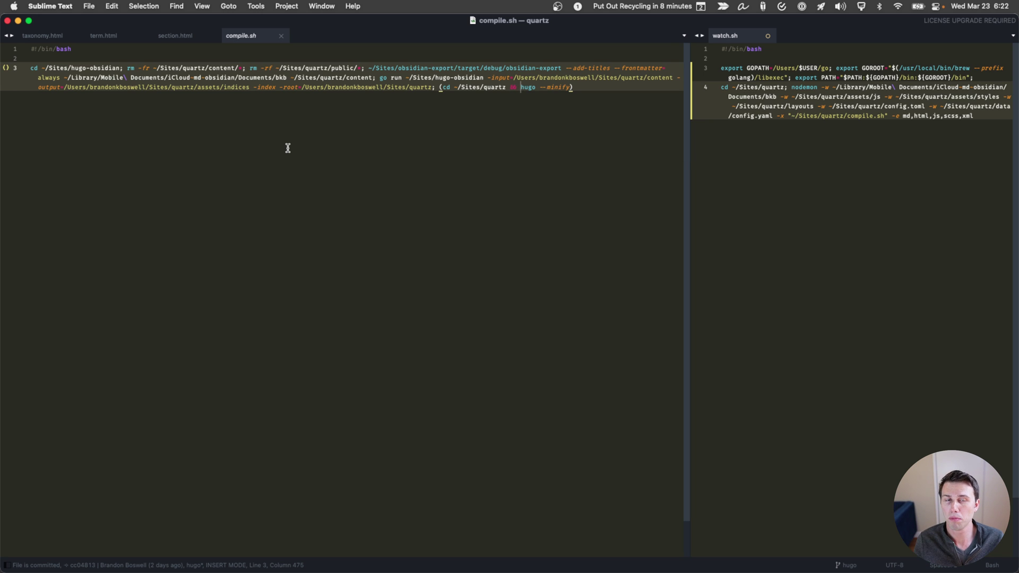
- In Chrome, open the quartz and garden repositories from Recent Repositories in new tabs
key("super+Tab")
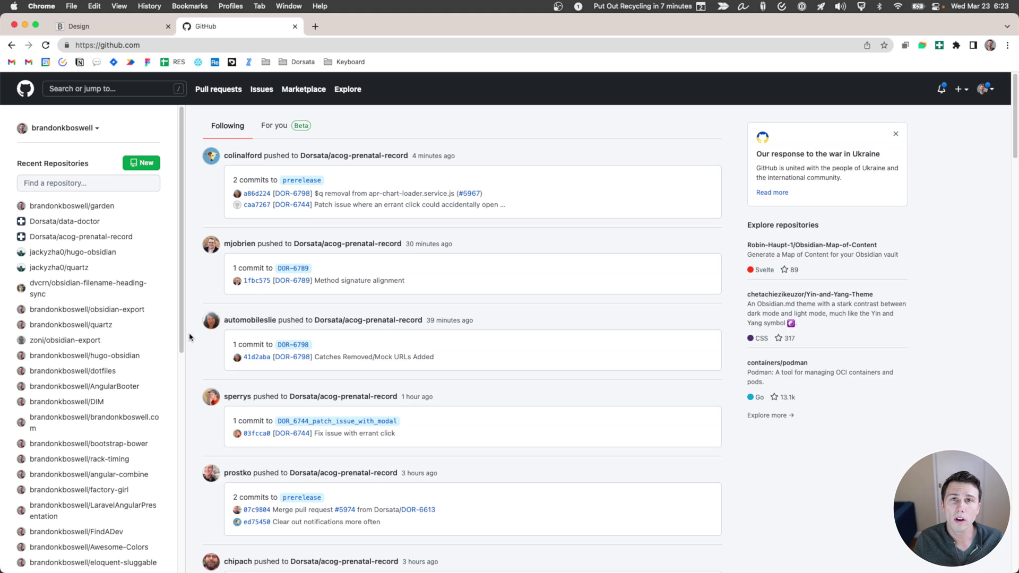
mouse_move(112, 314)
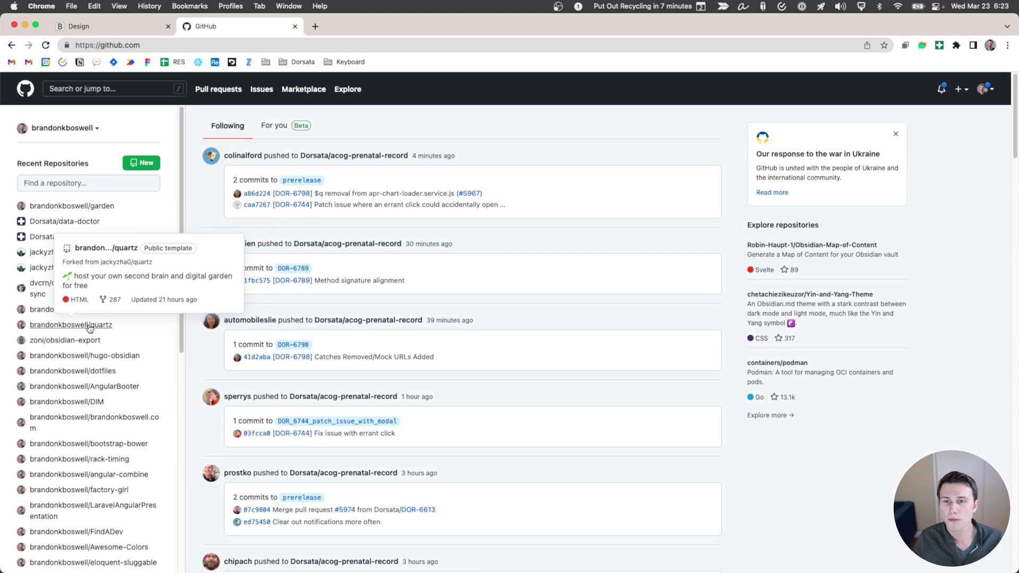
left_click(89, 329, "super")
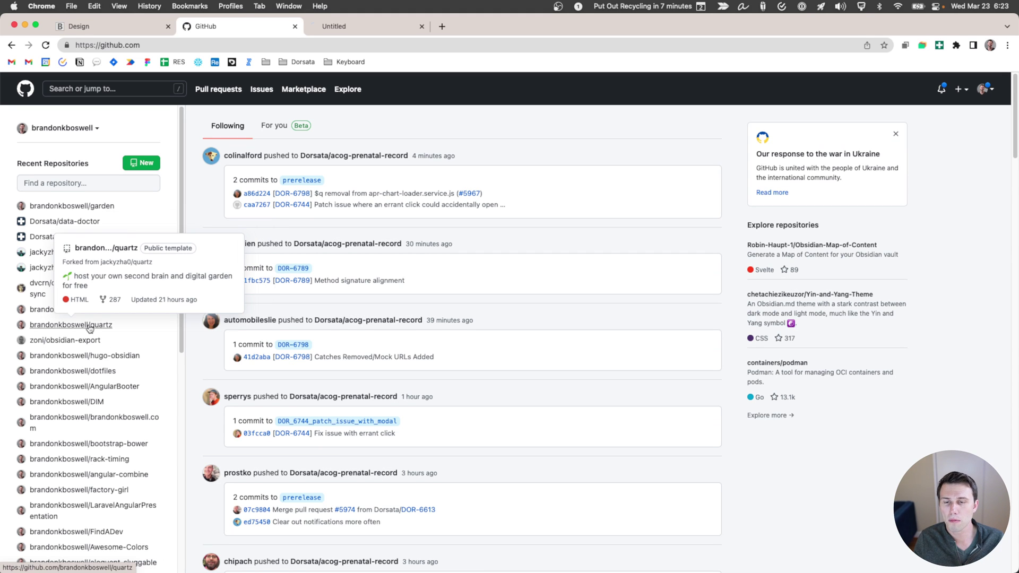
left_click(92, 210, "super")
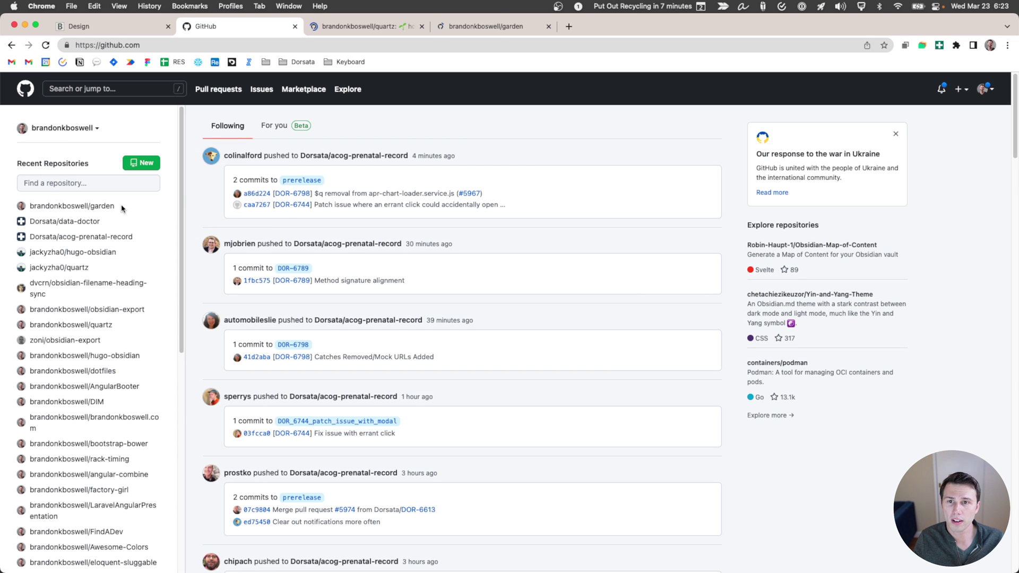
- Browse the quartz repository, then scroll through the garden repository's note folders
left_click(359, 28)
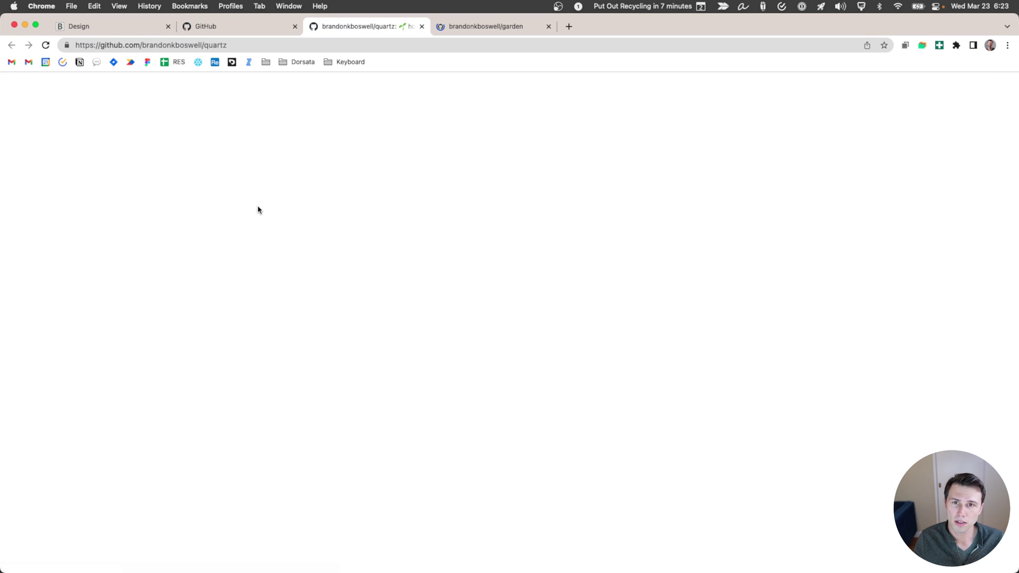
scroll(248, 314, "down", 1)
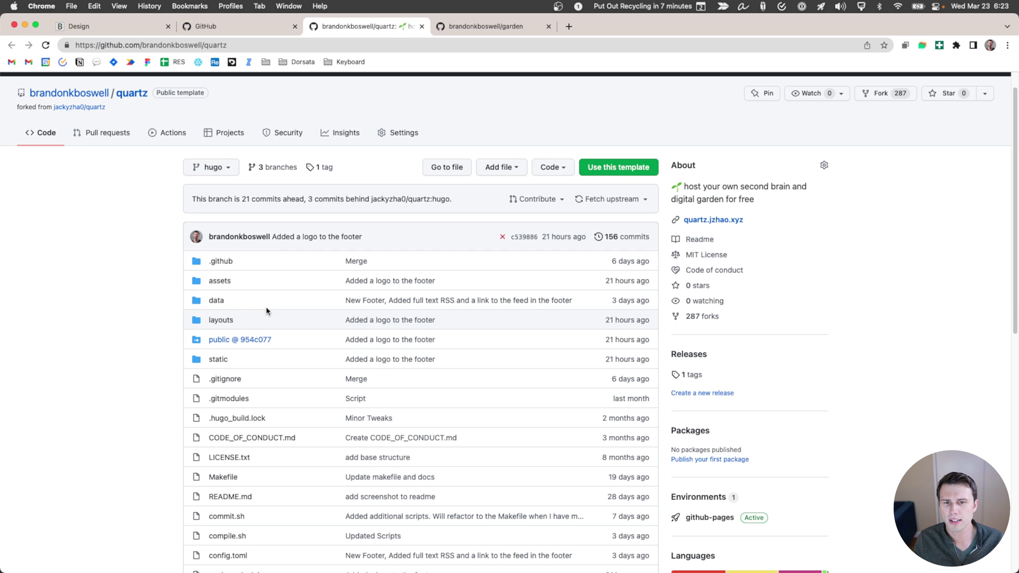
left_click(489, 28)
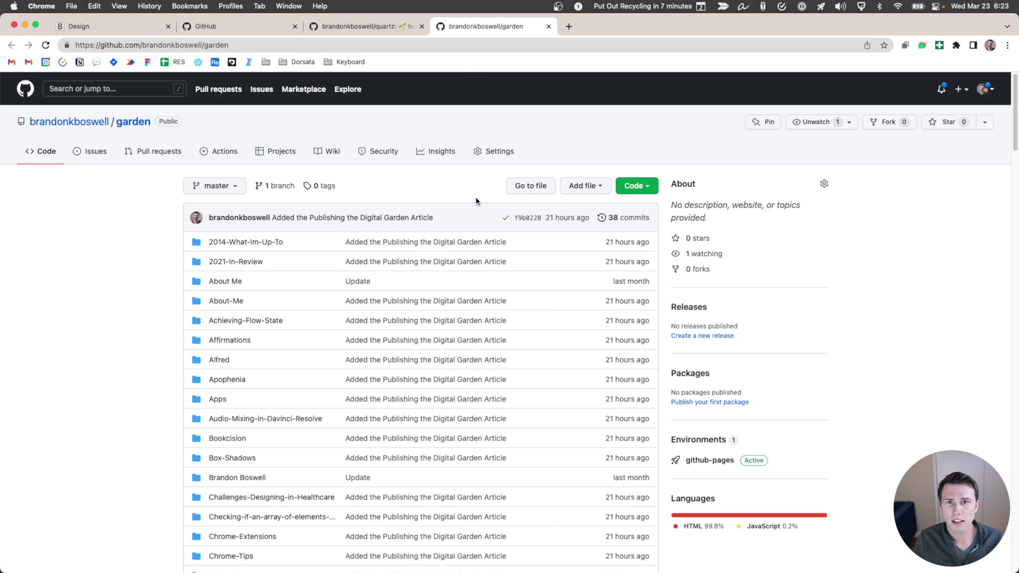
scroll(309, 308, "down", 5)
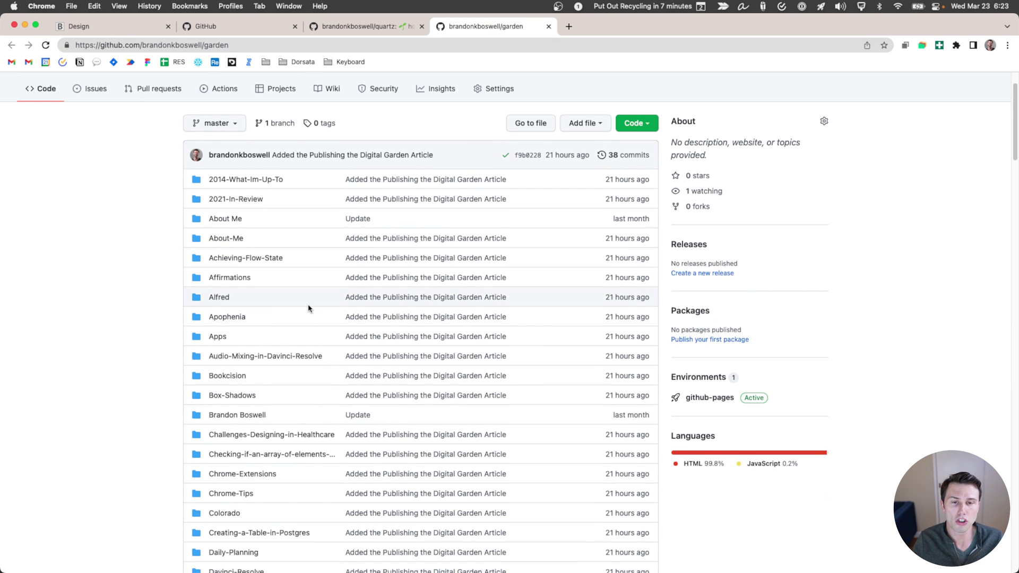
scroll(300, 330, "up", 6)
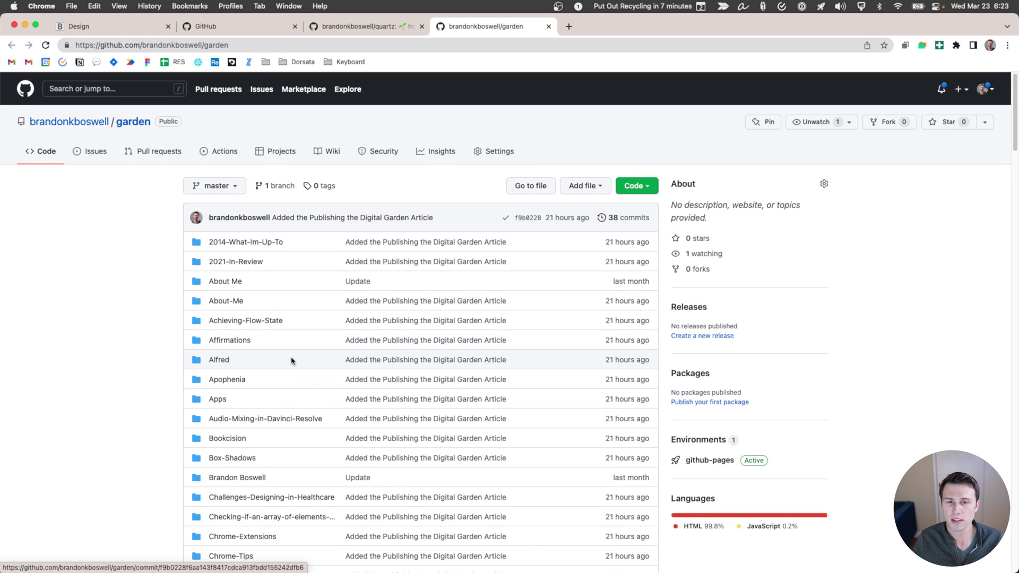
scroll(291, 359, "down", 4)
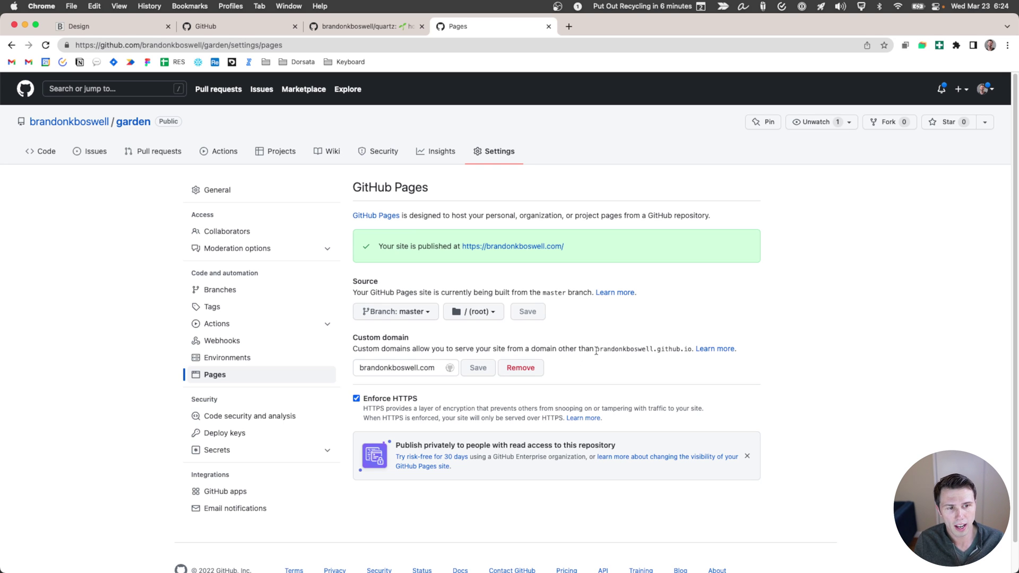
- Highlight the username part, then the full default github.io domain in the Custom domain text
left_click_drag(596, 351, 655, 350)
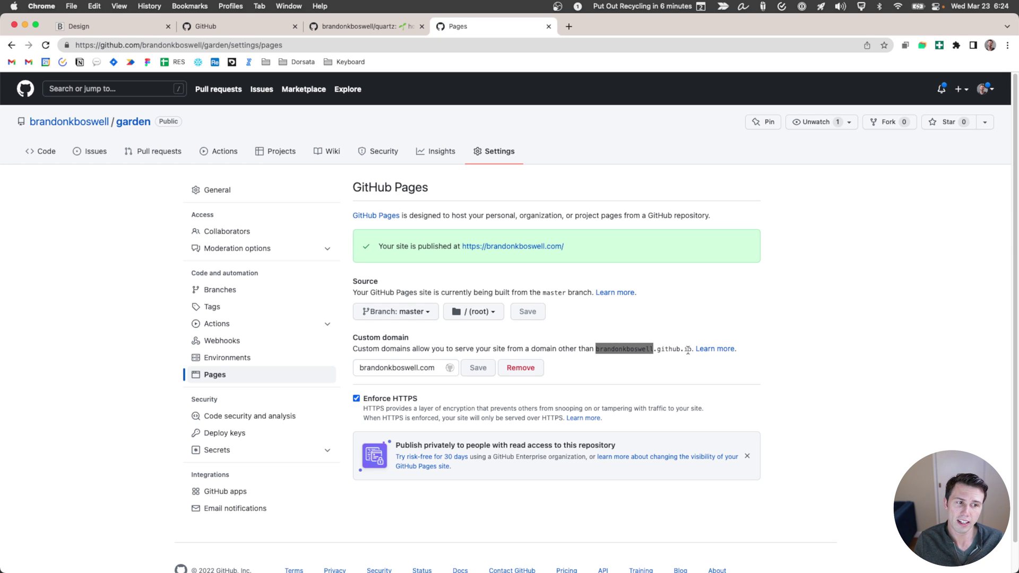
left_click_drag(688, 350, 591, 350)
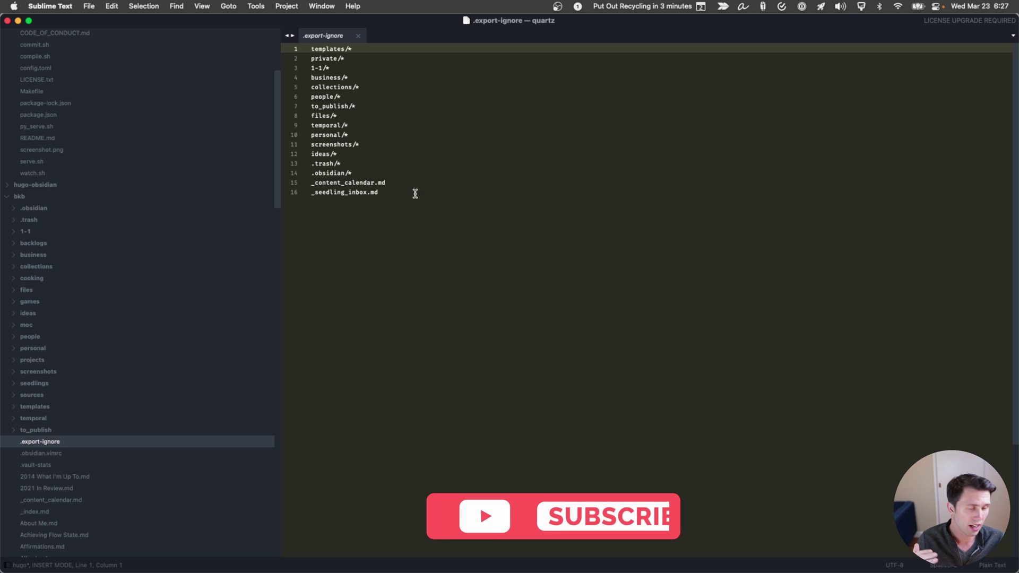
left_click(323, 59)
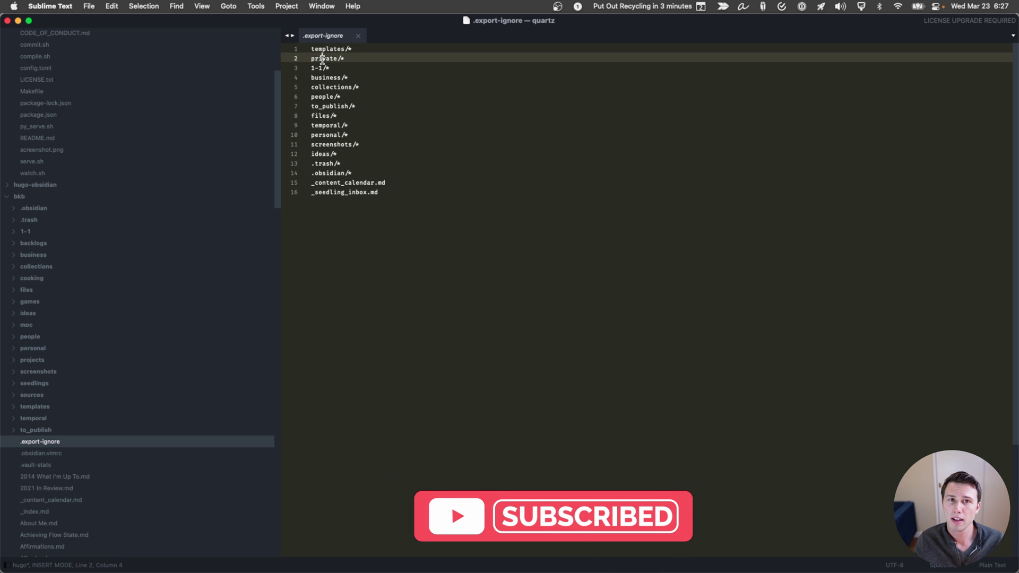
double_click(331, 88)
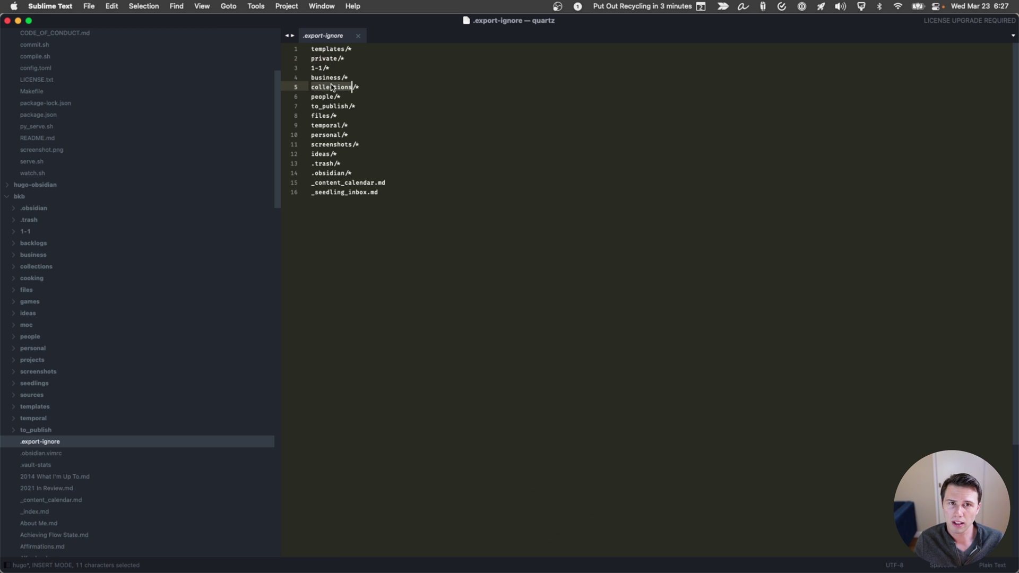
double_click(324, 98)
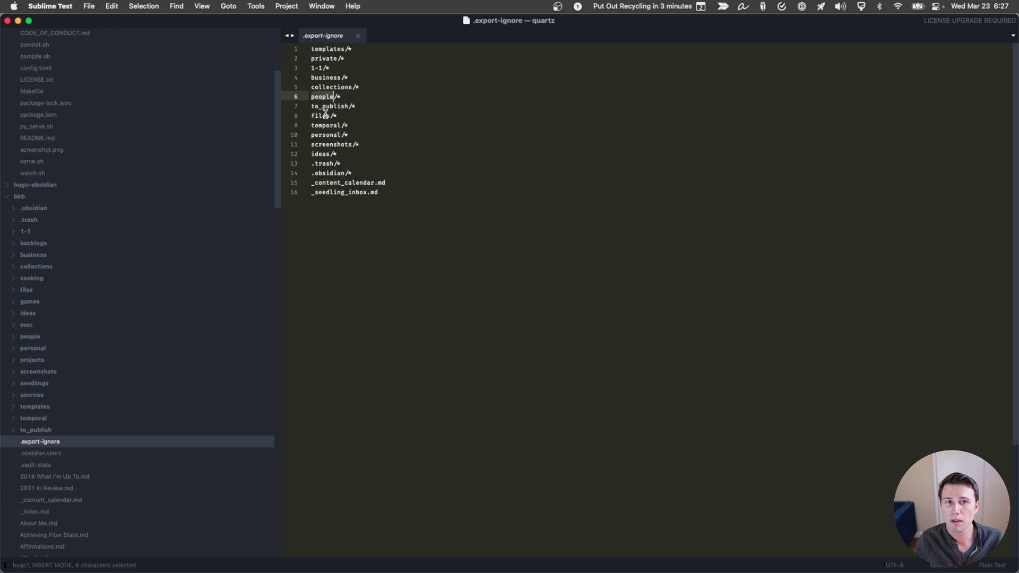
left_click(391, 199)
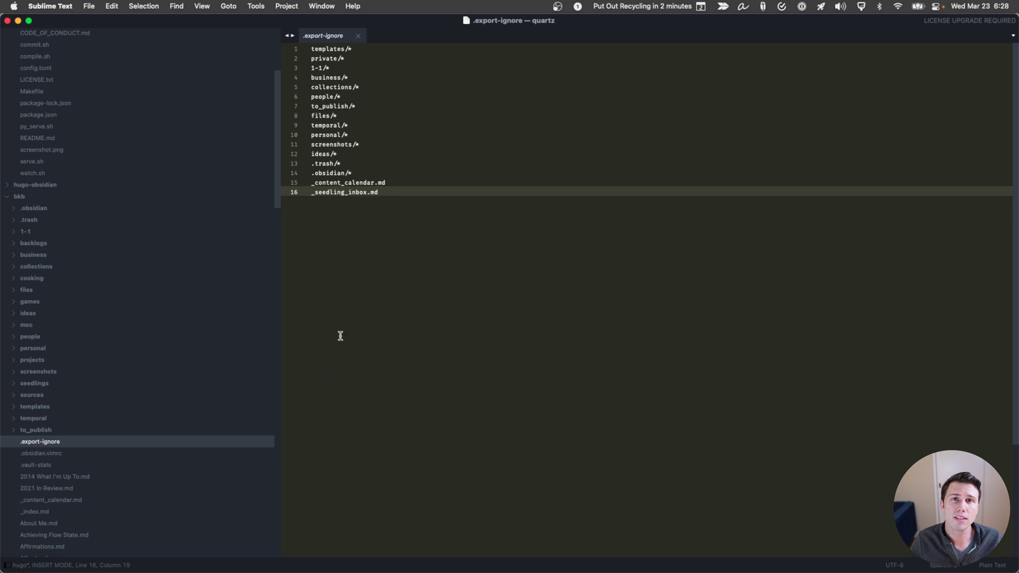
mouse_move(383, 570)
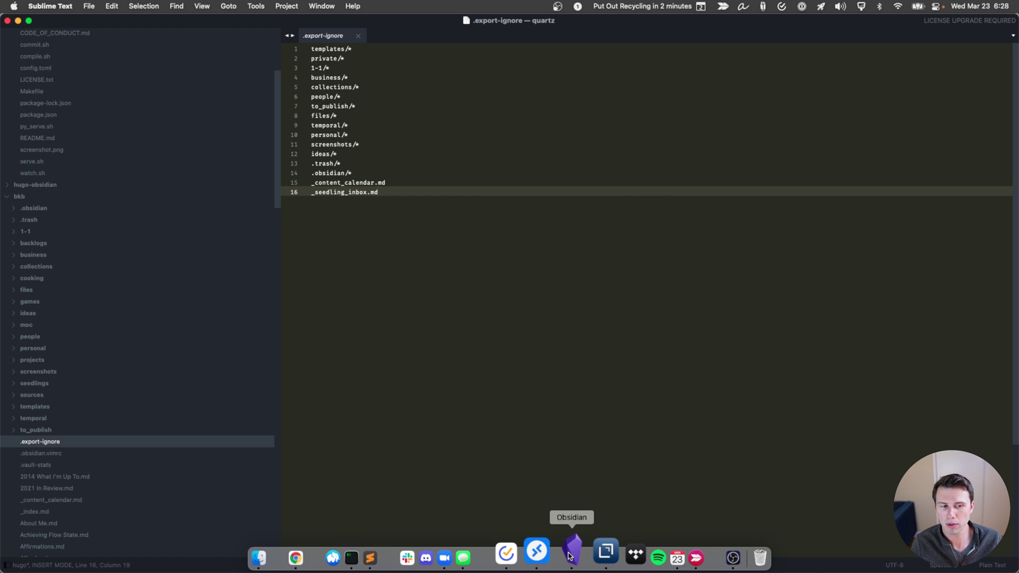
- In Obsidian, close the Design note and open the _index note
left_click(570, 557)
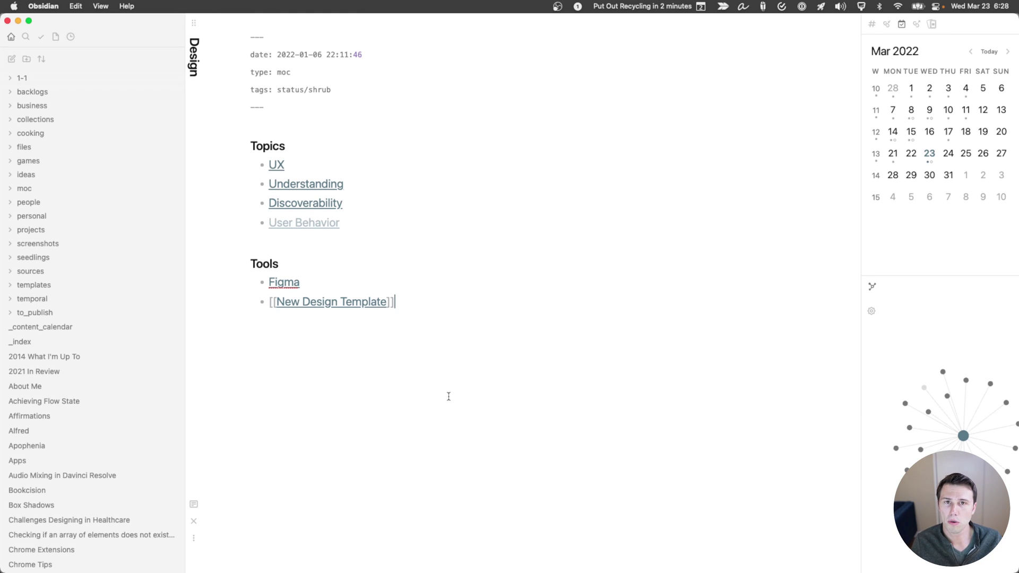
key("super+w")
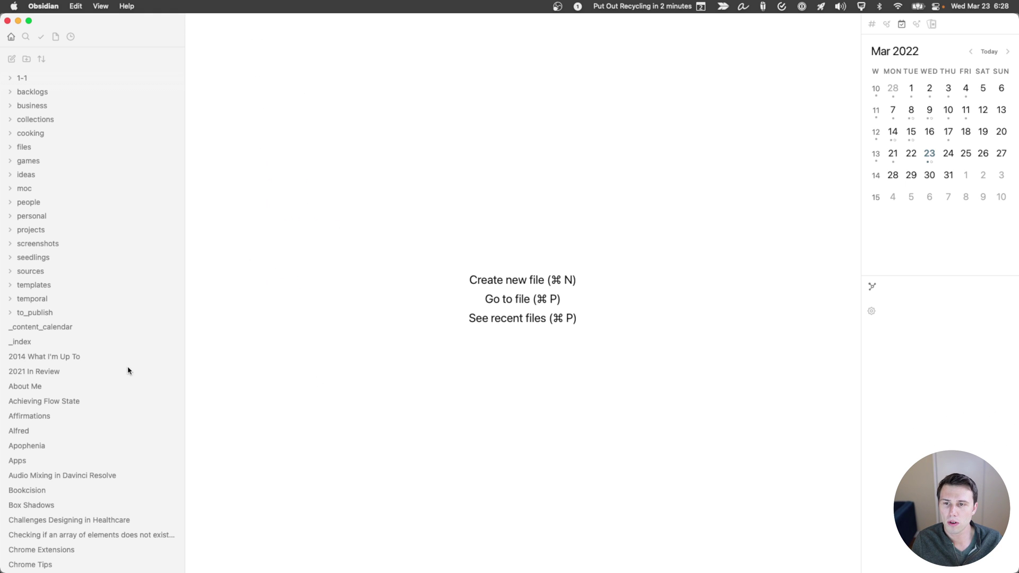
left_click(26, 345)
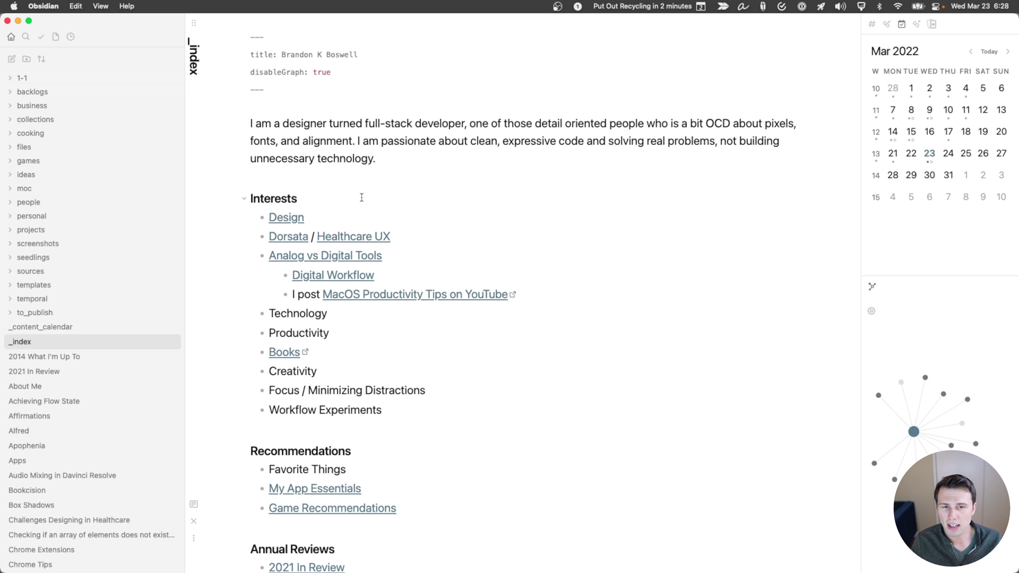
scroll(362, 198, "down", 10)
scroll(364, 201, "up", 3)
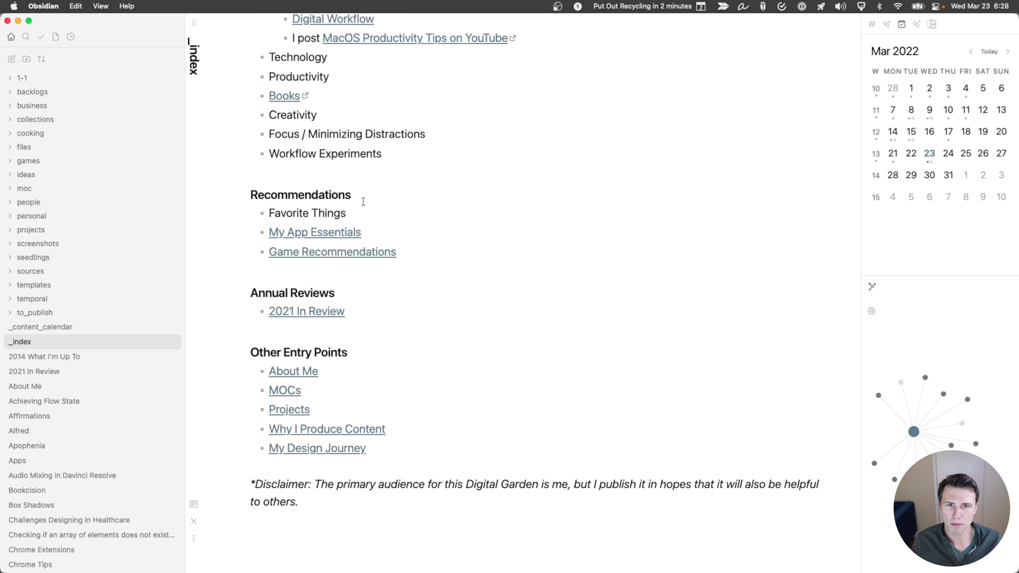
scroll(363, 202, "up", 5)
scroll(436, 312, "down", 4)
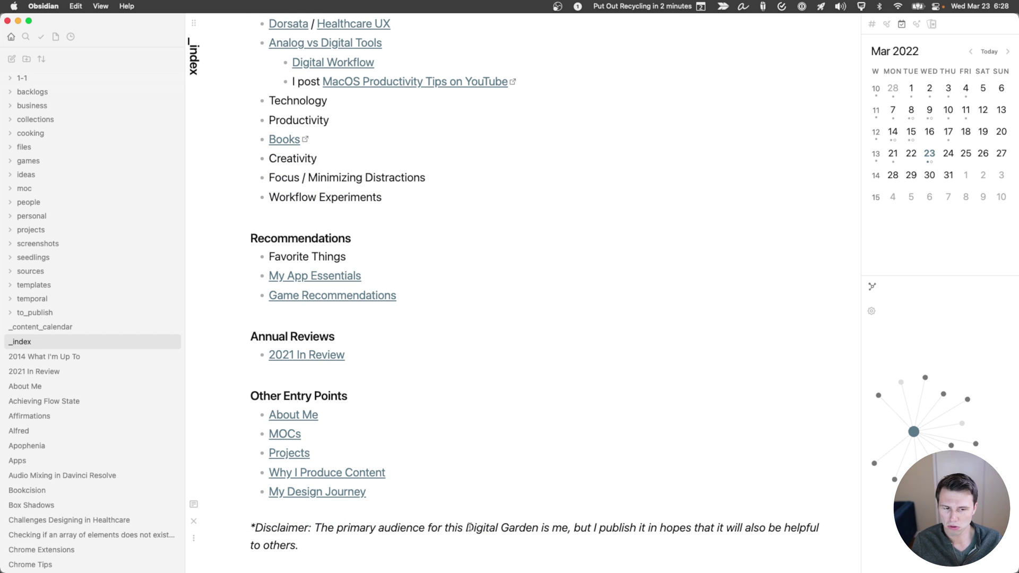
- Wrap 'Digital Garden' in the disclaimer as a [[Digital Garden]] link and follow it to create the note
left_click(470, 527)
type("[[")
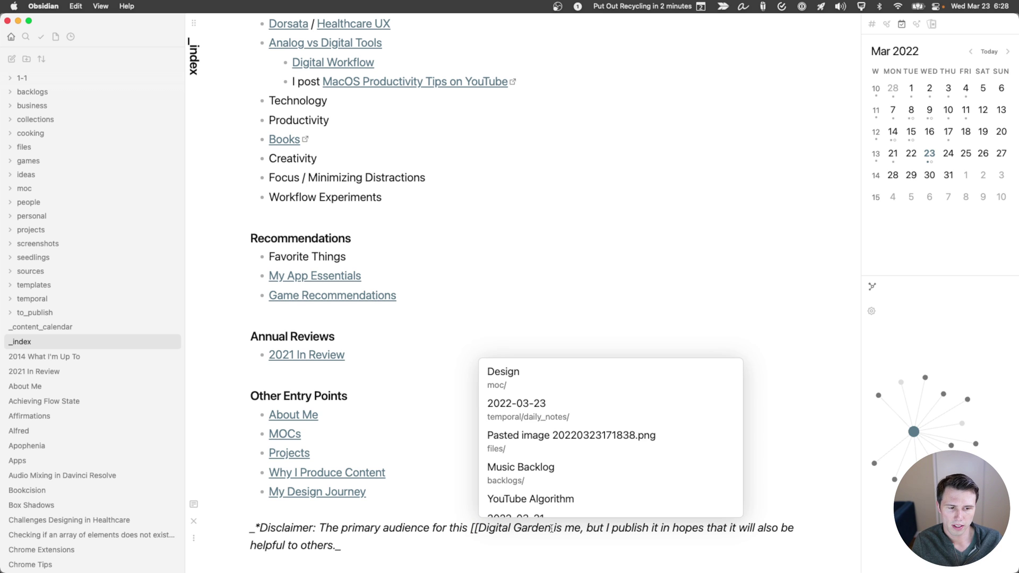
left_click(552, 528)
type("]]")
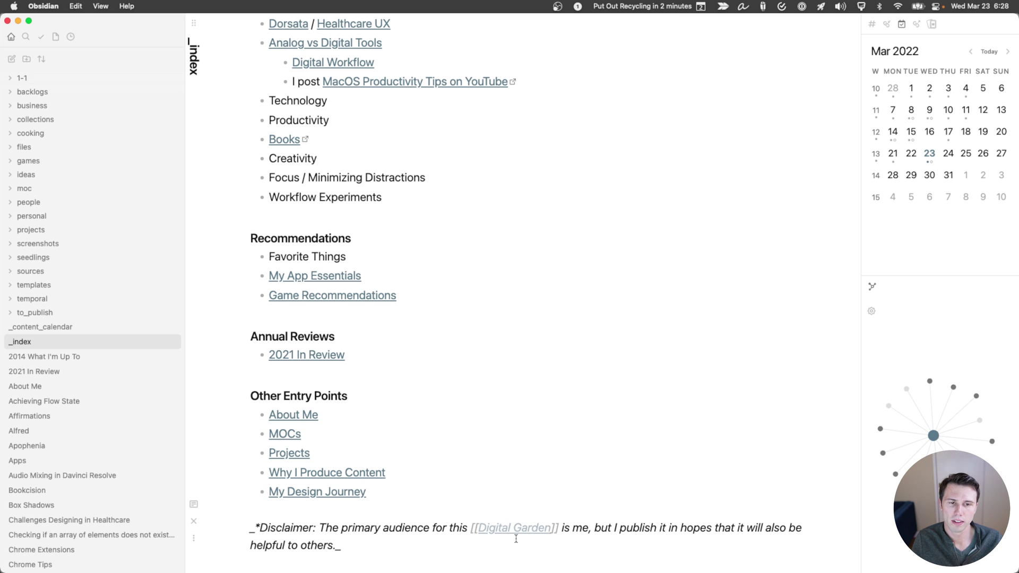
left_click(507, 488)
left_click(510, 528, "super")
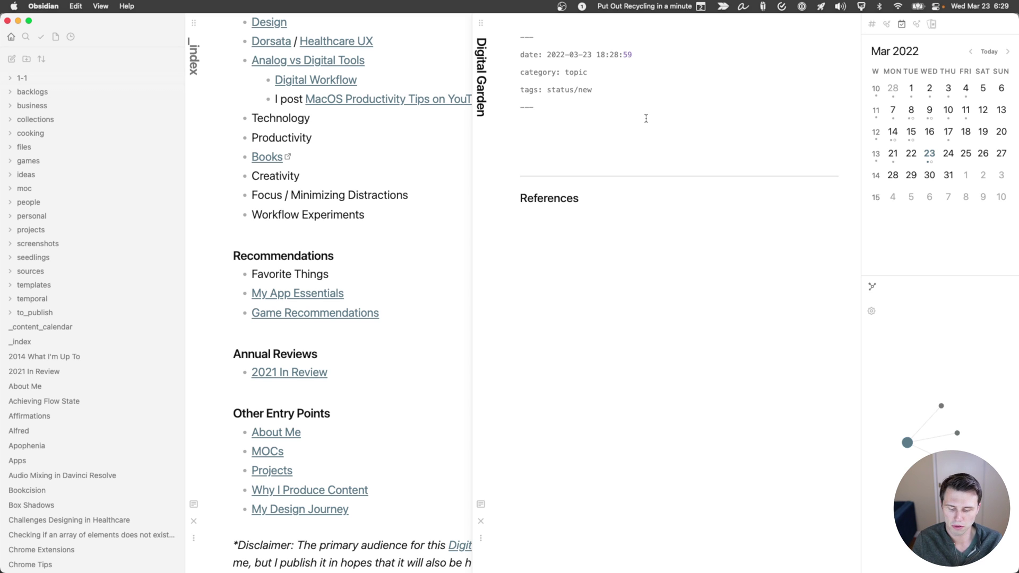
- Write the note's sentence about getting more Vitamin D, ending 'really enjoy Digital Gardening'
type("I probably s")
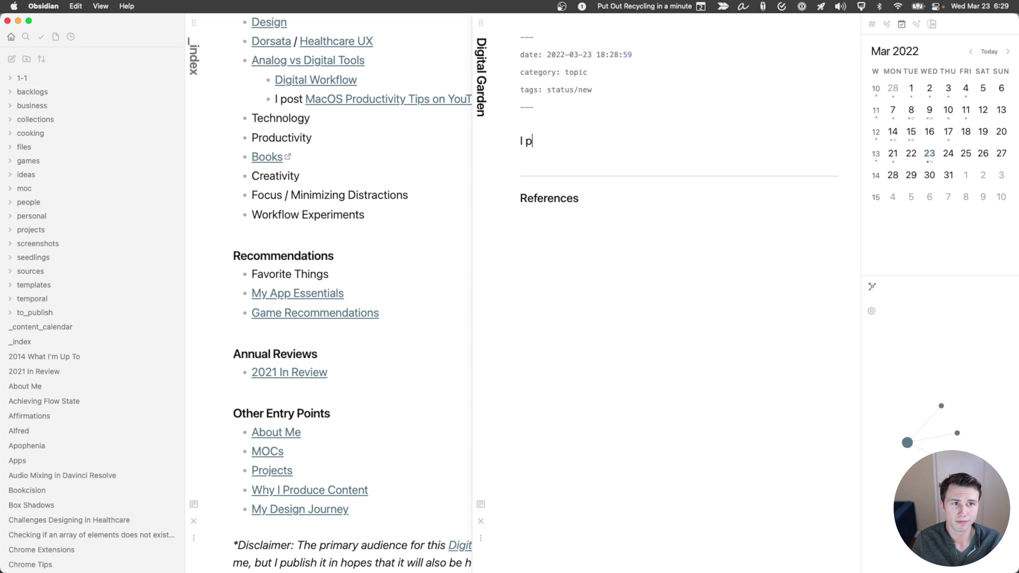
key("BackSpace")
key("BackSpace")
key("BackSpace")
key("BackSpace")
key("BackSpace")
type("bly should be actually ga")
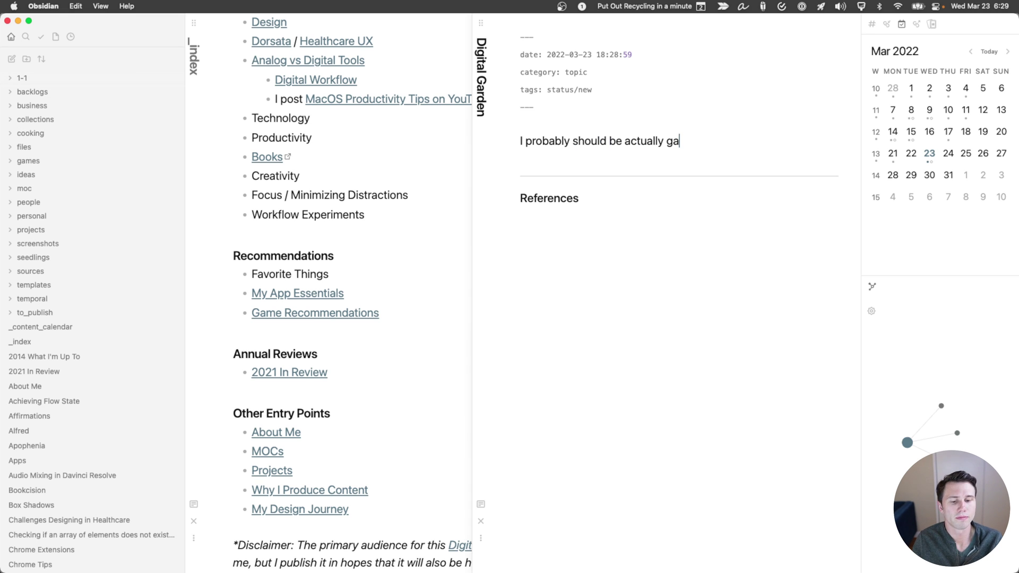
type("rdening so that I get more Vitamin D, but I")
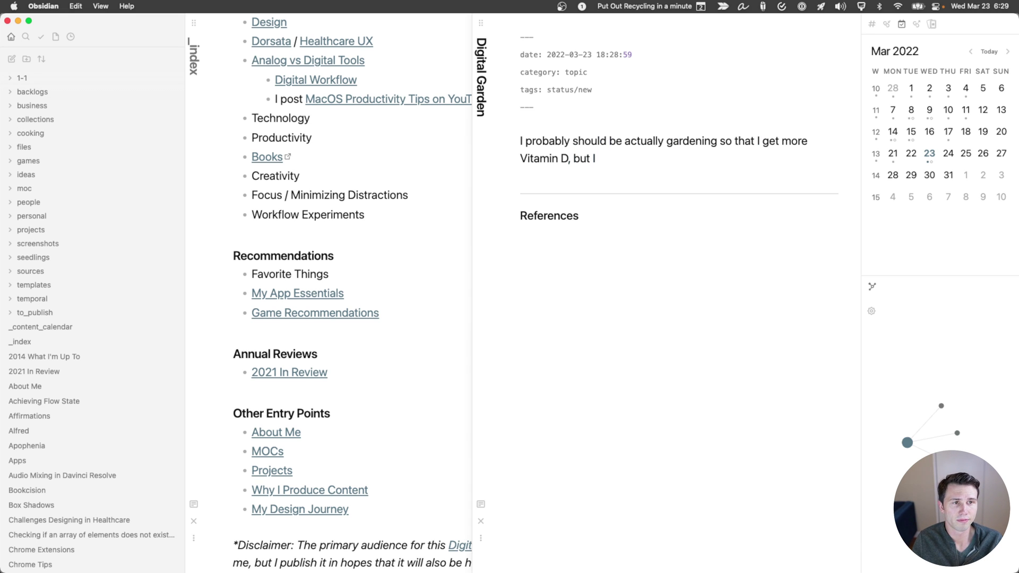
type("really enjoy Digitall G")
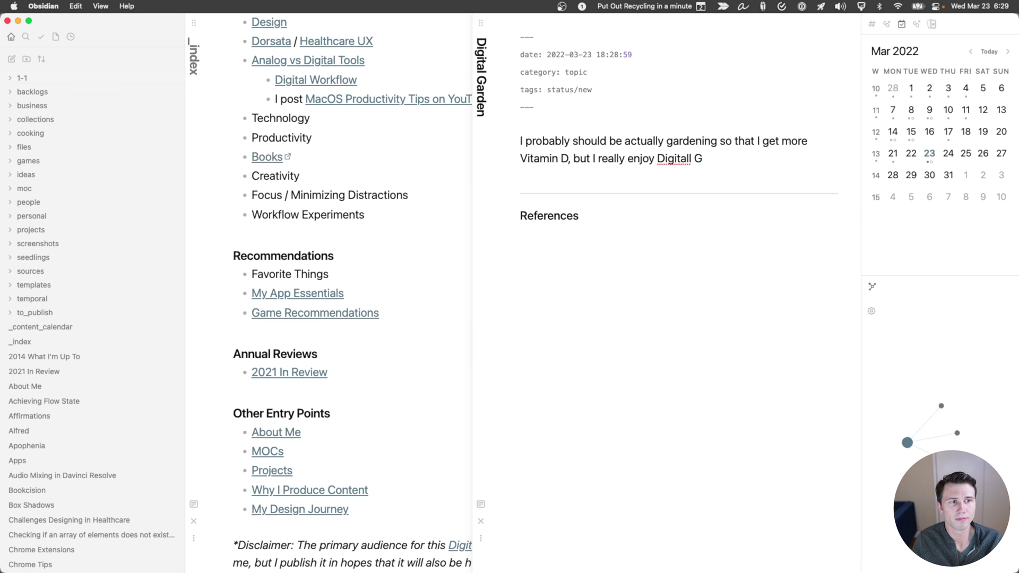
key("BackSpace")
key("BackSpace")
key("BackSpace")
type("Gardening")
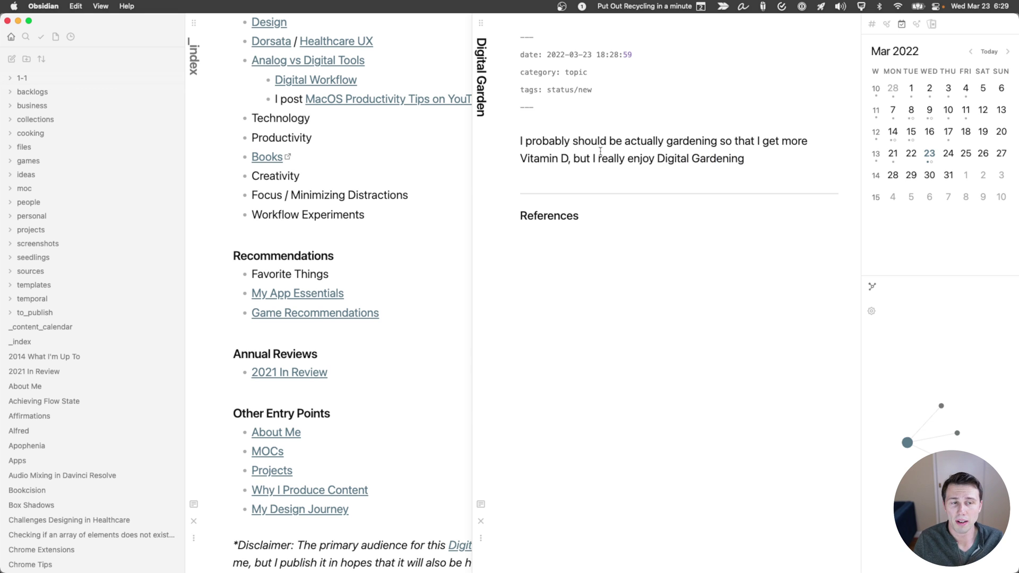
- Delete the References heading and its empty line from the note
left_click(597, 222)
key("super+BackSpace")
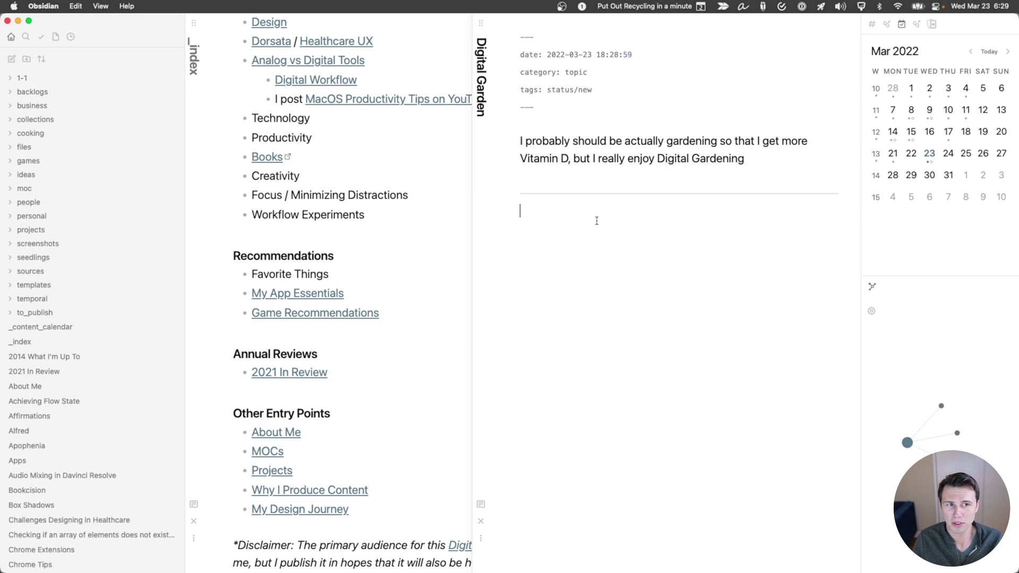
key("BackSpace")
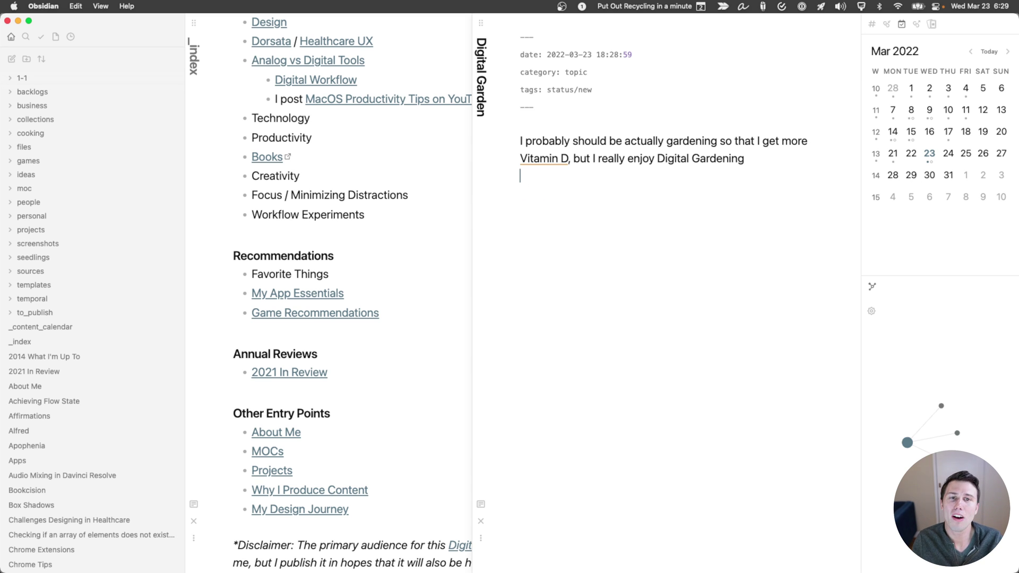
scroll(24, 449, "down", 5)
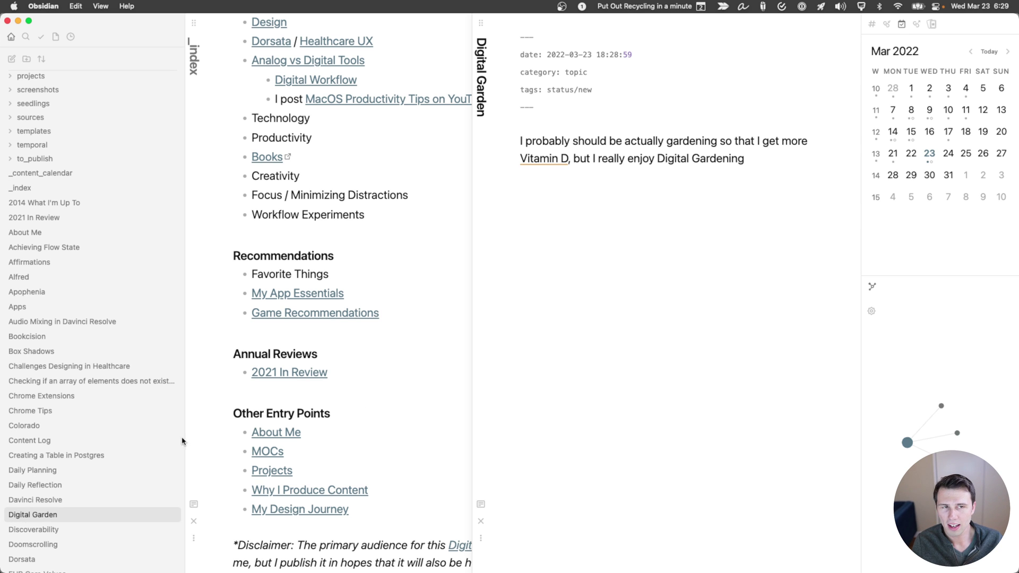
left_click(332, 554)
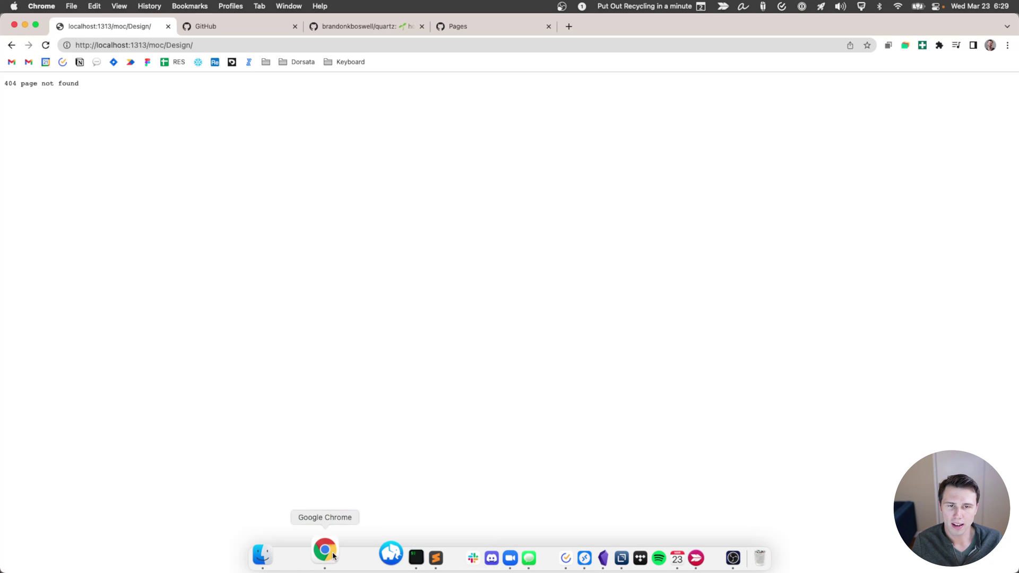
left_click_drag(196, 45, 155, 45)
type("p")
key("BackSpace")
key("BackSpace")
key("Return")
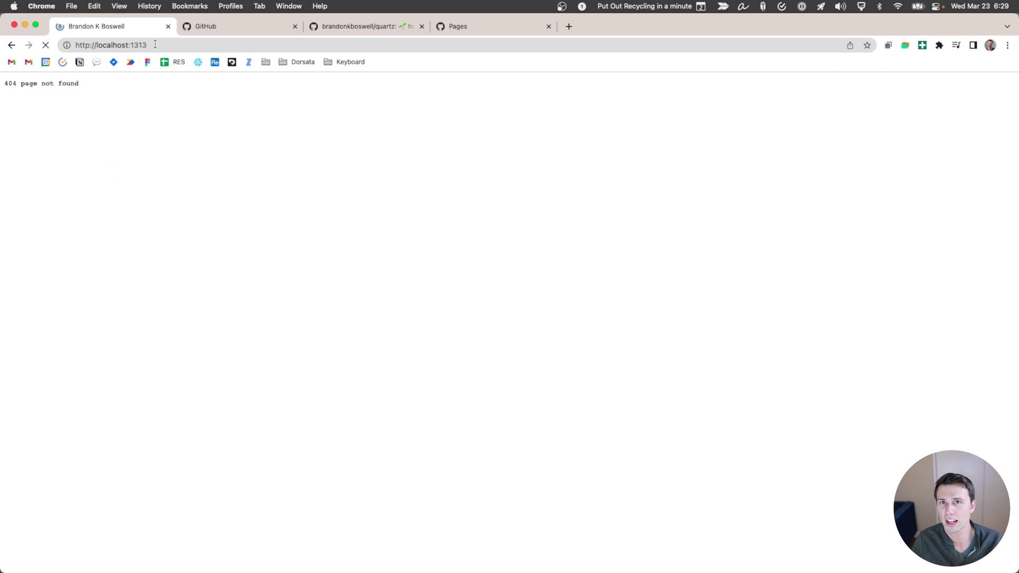
scroll(465, 352, "down", 3)
scroll(464, 352, "down", 3)
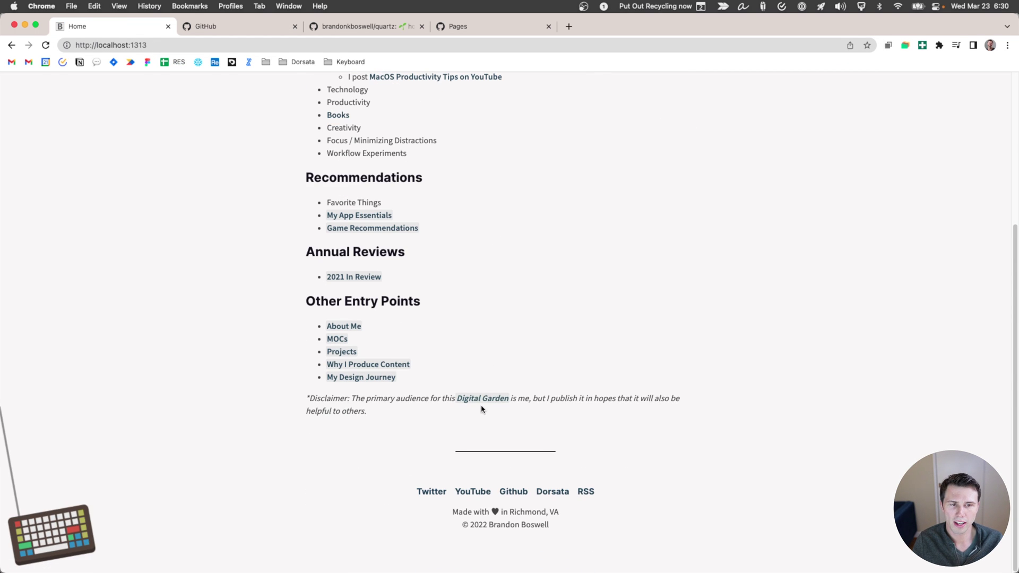
mouse_move(480, 403)
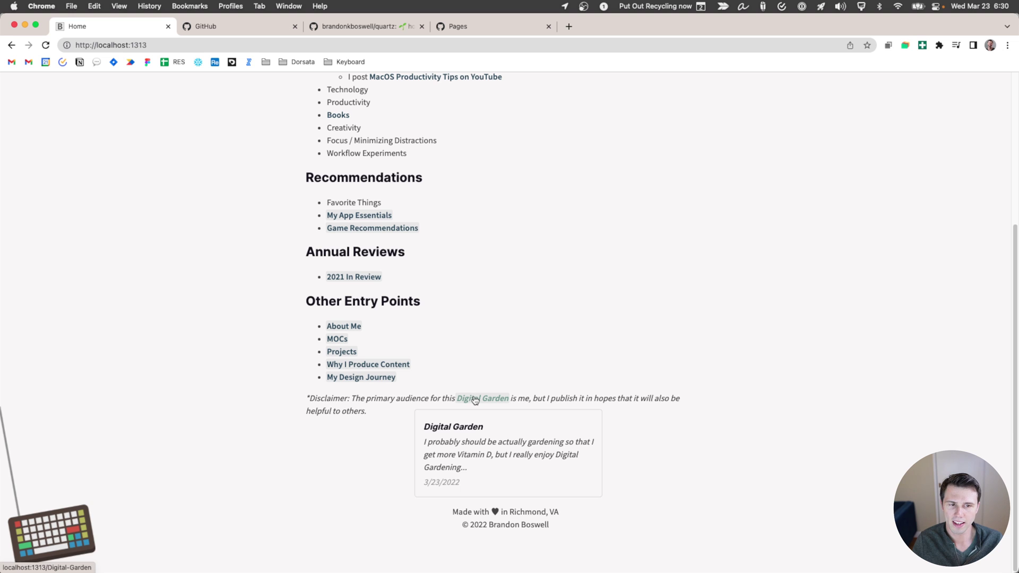
left_click(475, 400)
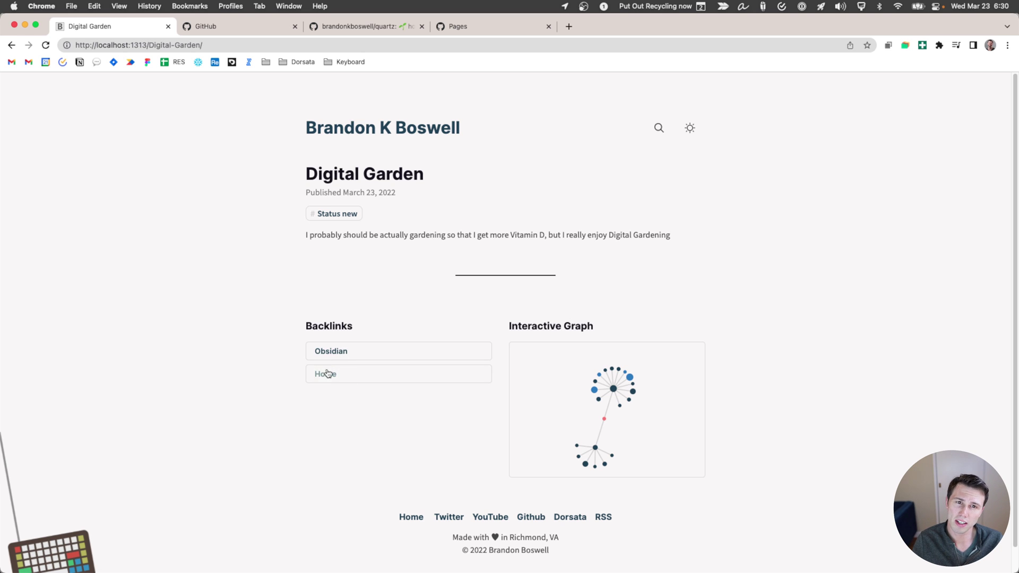
mouse_move(384, 563)
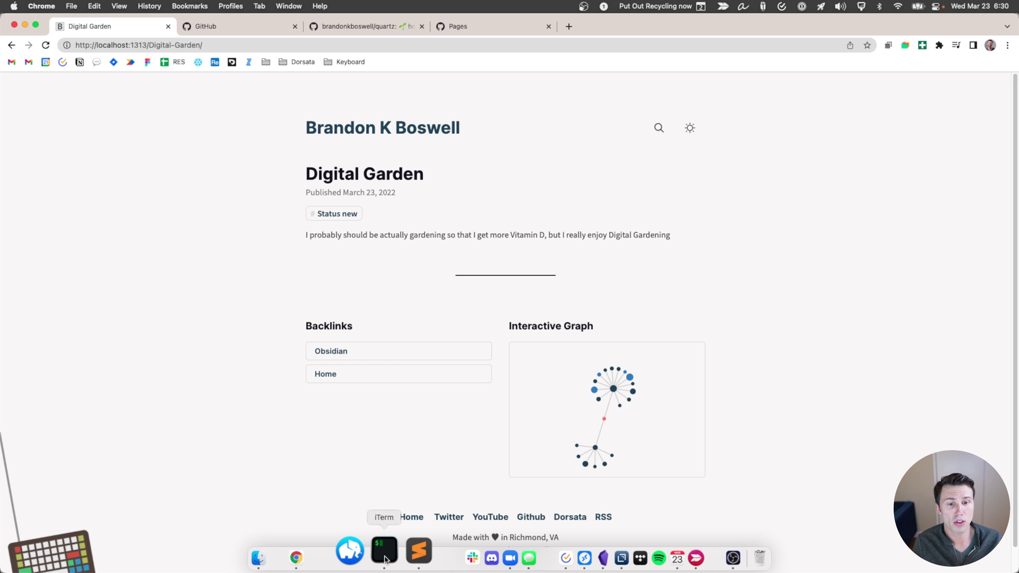
- Run git status in the public folder and review the changes, including the untracked Digital-Garden folder
left_click(384, 560)
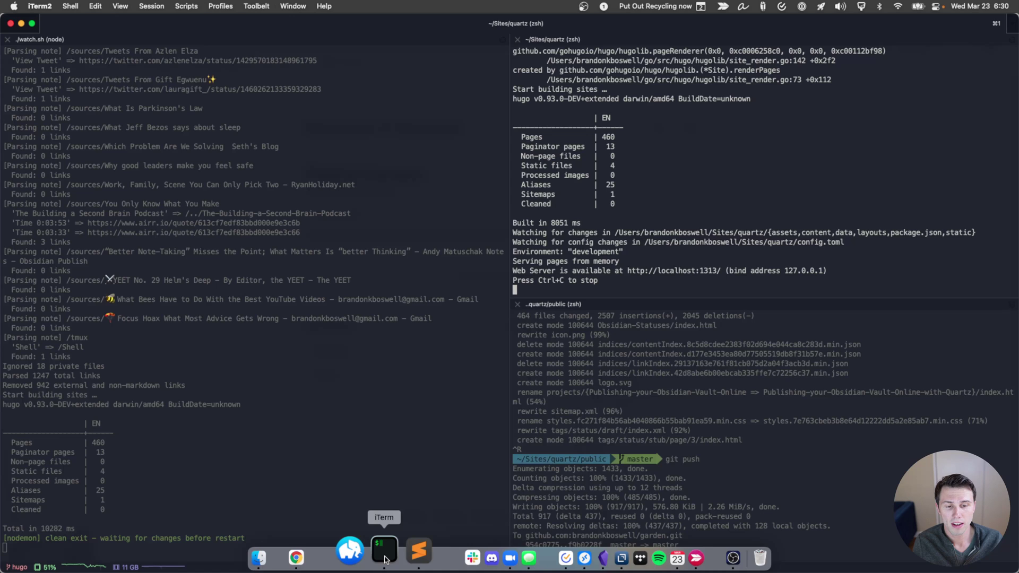
left_click(676, 478)
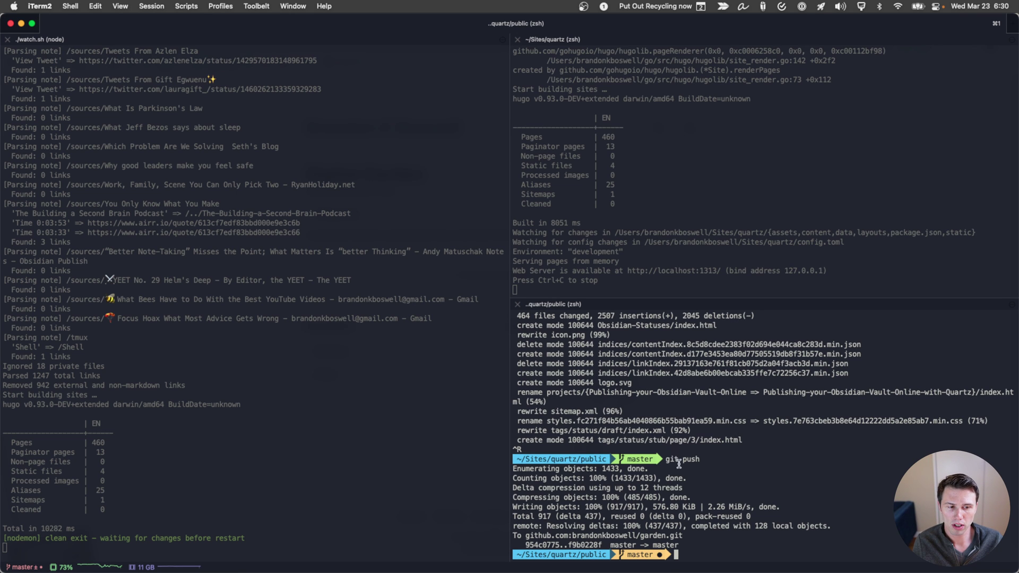
type("git status")
key("Return")
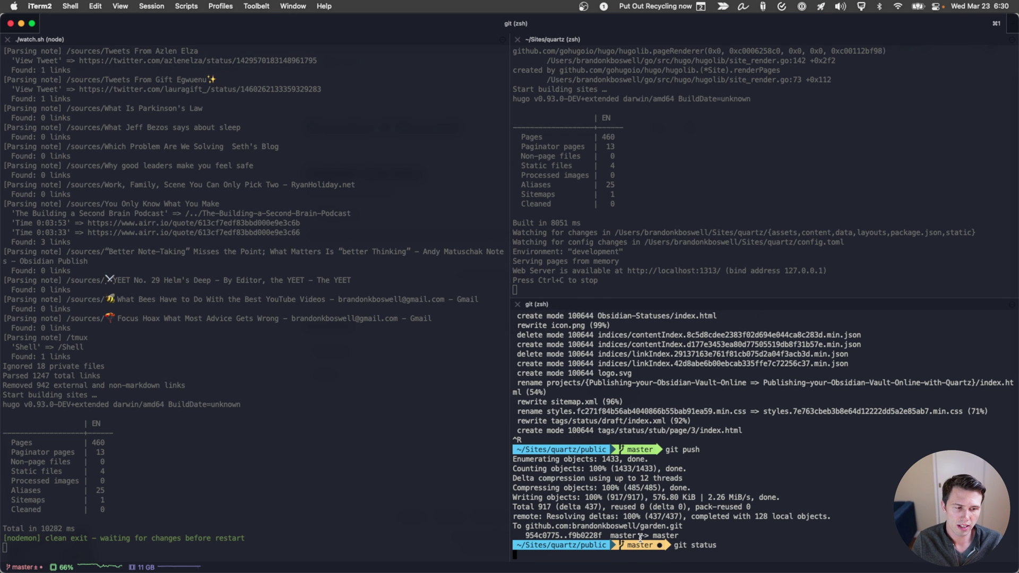
scroll(640, 538, "up", 5)
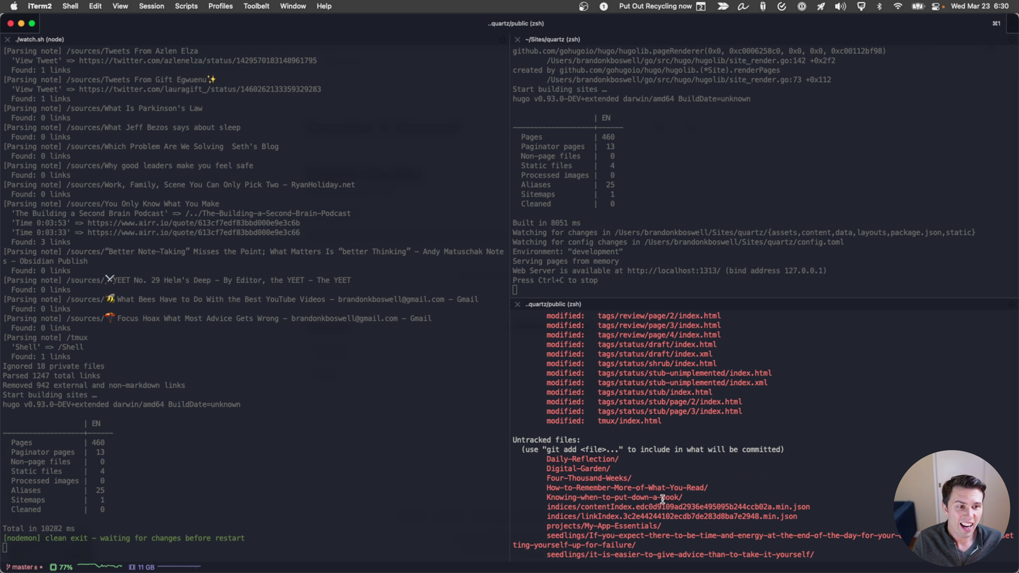
scroll(662, 501, "up", 5)
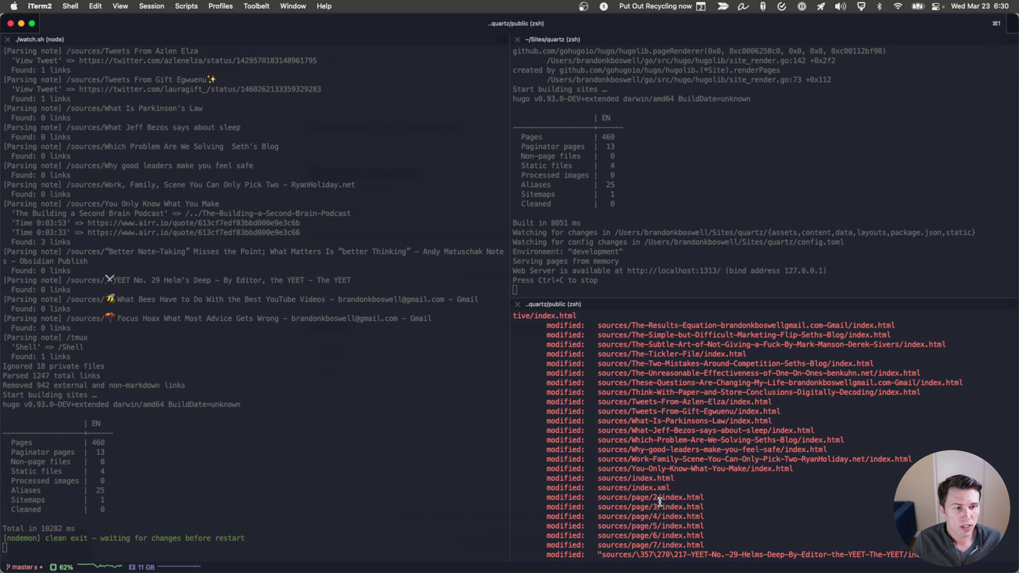
scroll(658, 505, "down", 10)
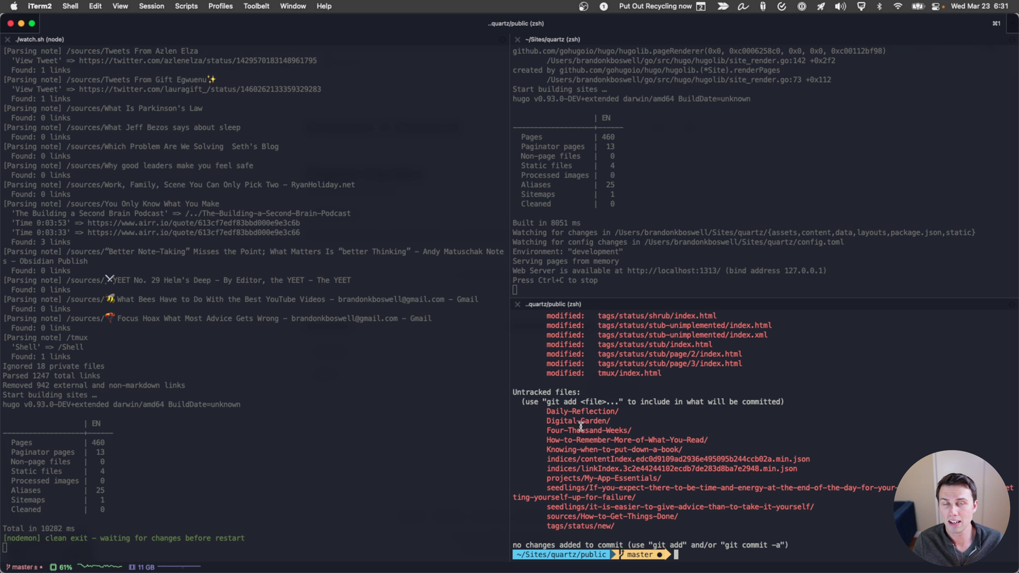
triple_click(547, 422)
left_click(620, 422)
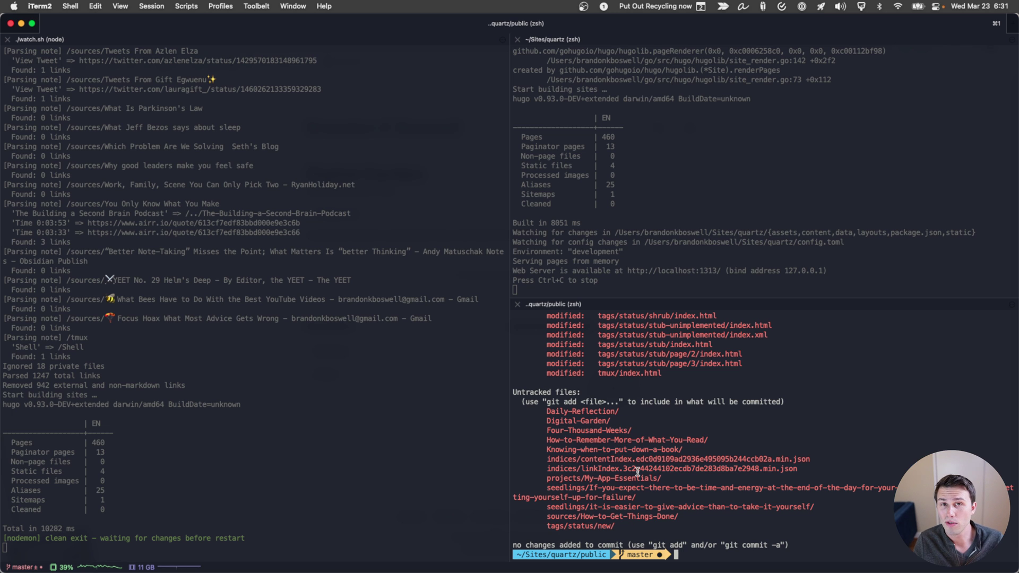
- Stage everything with git add . and commit as 'Update while Recording YouTube Video'
type("git add .")
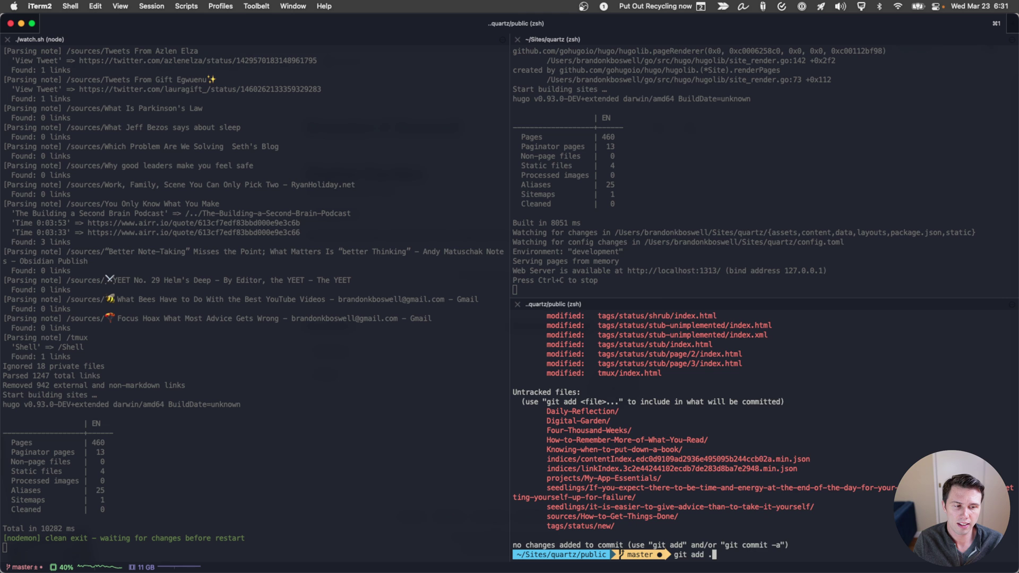
key("Return")
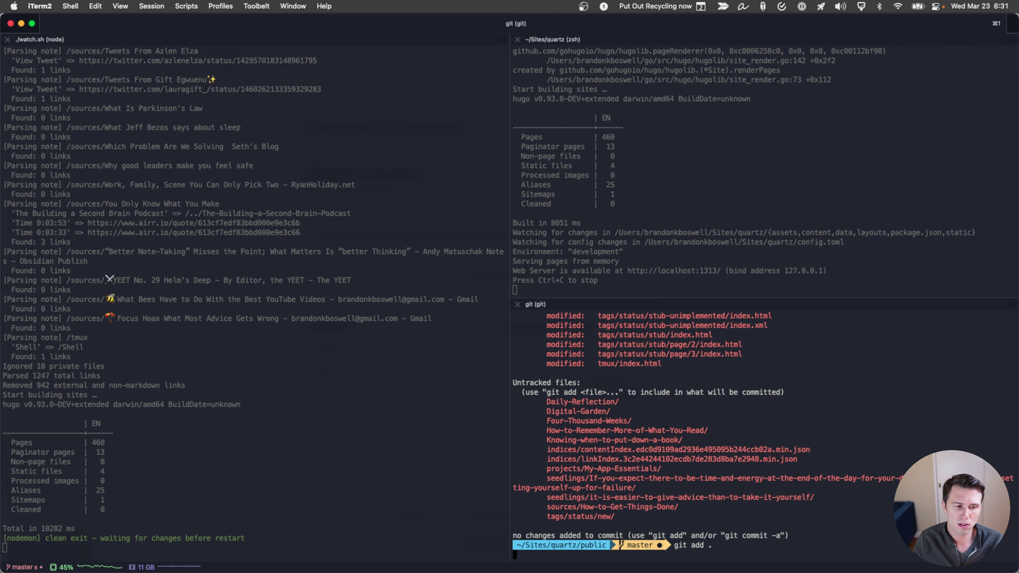
type("git commi t")
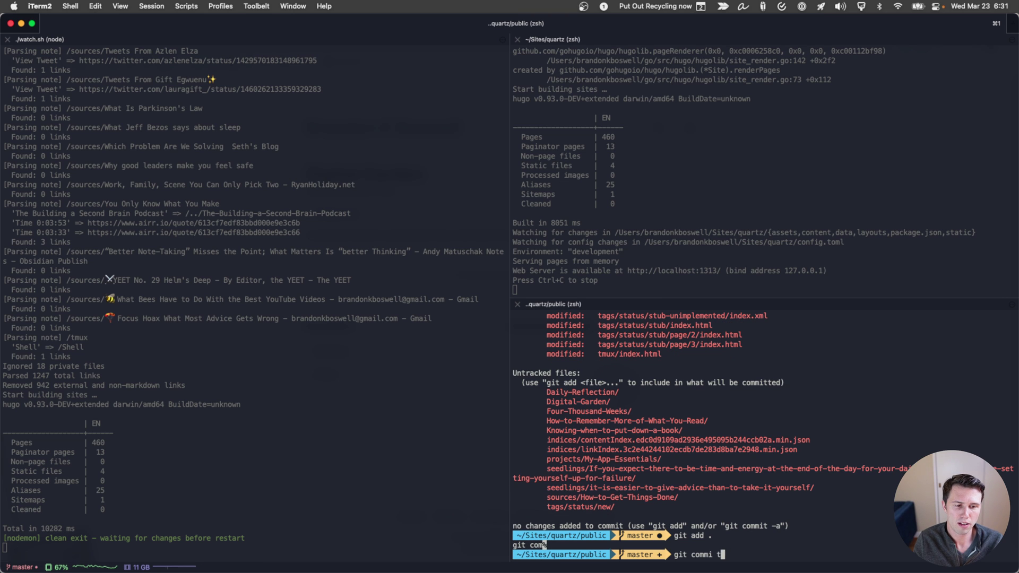
key("BackSpace")
type("it -m ''")
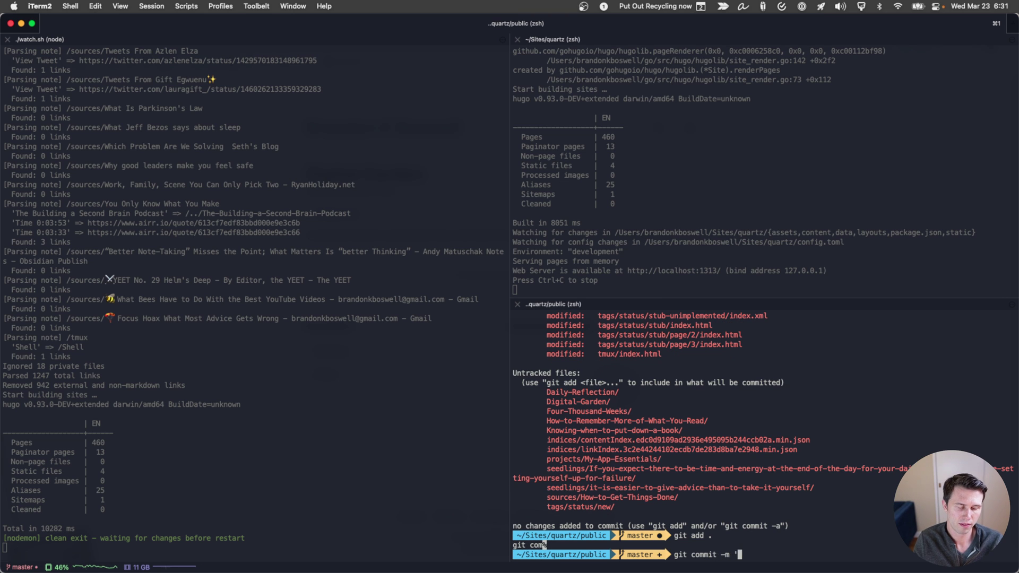
type("Update whi")
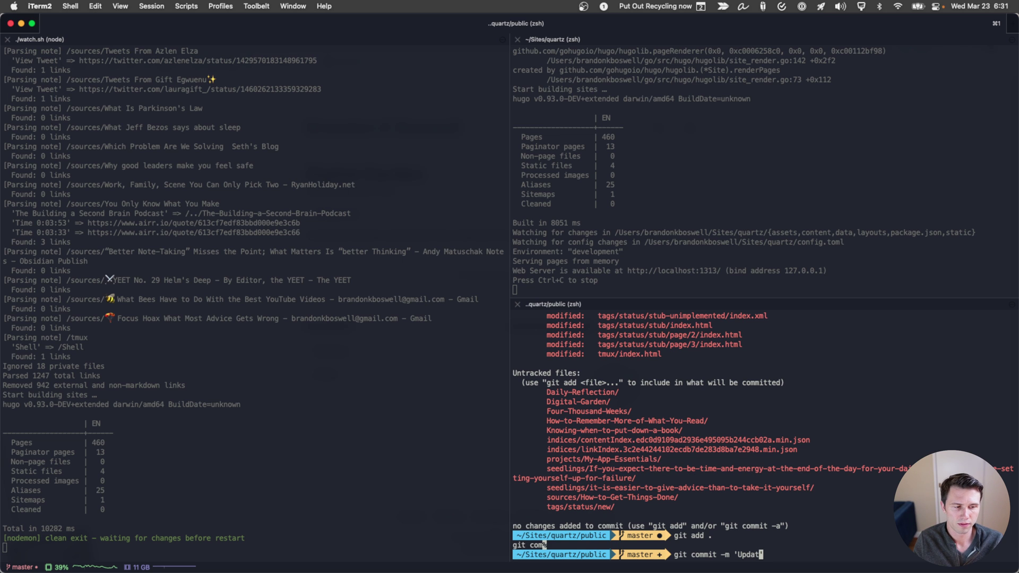
type("le Recording Yo")
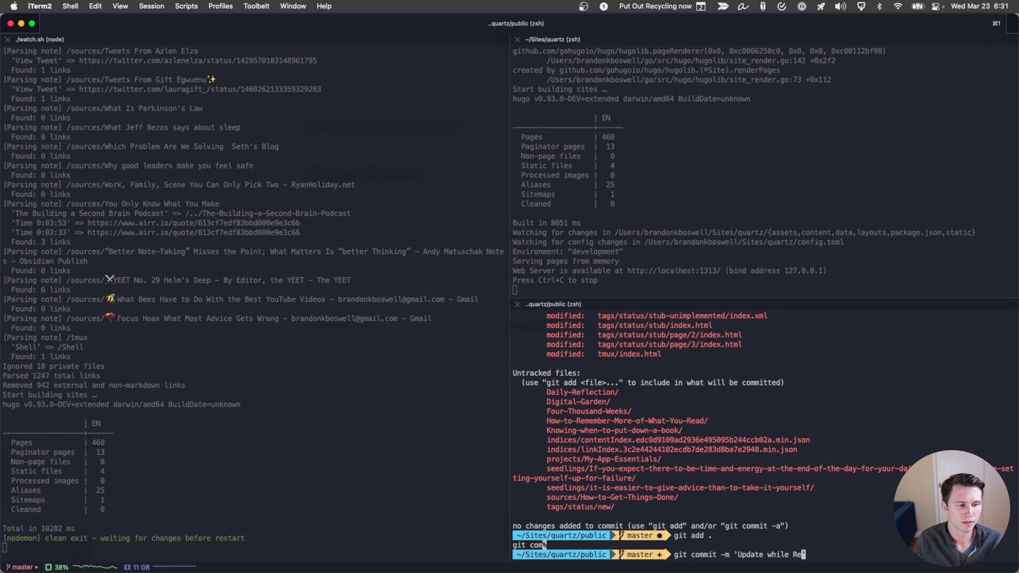
type("utube")
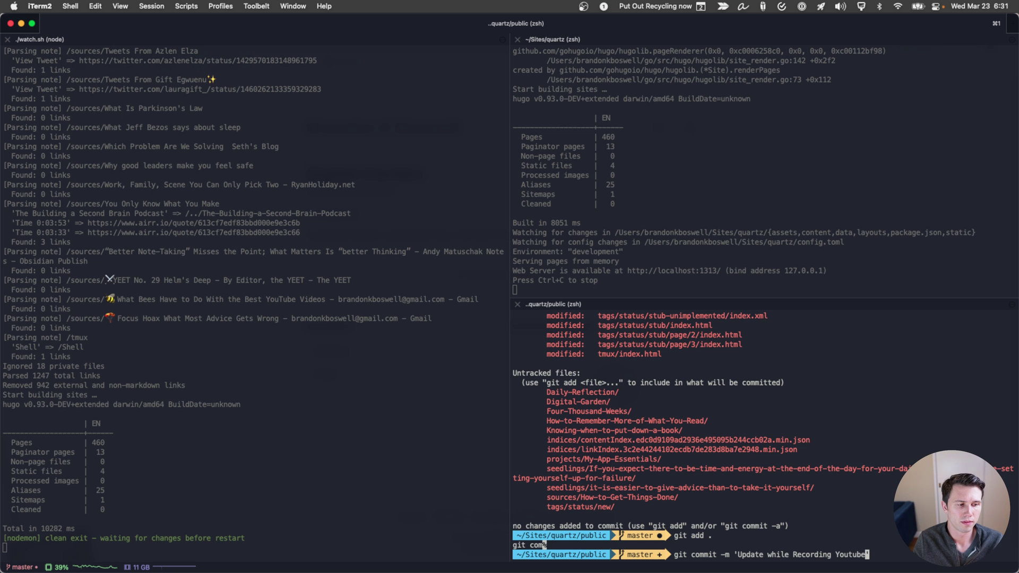
key("BackSpace")
key("BackSpace")
key("BackSpace")
key("BackSpace")
type("Tube Video")
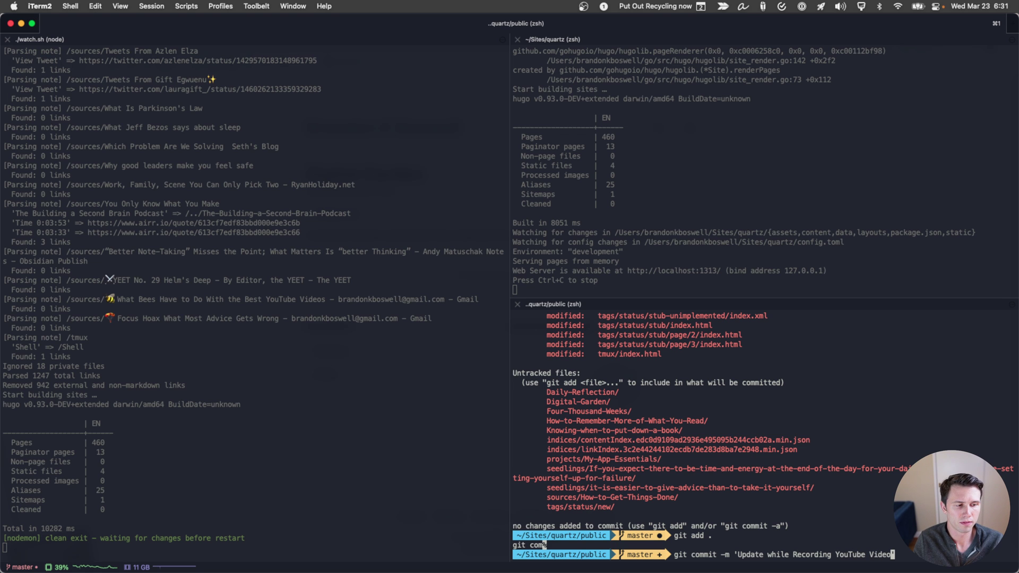
type("'")
key("Return")
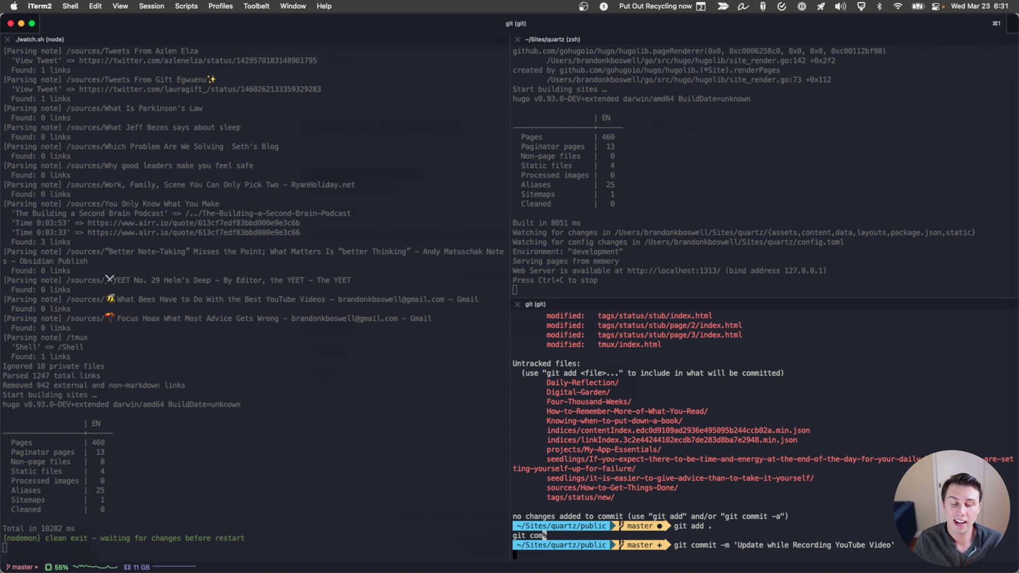
- Push the new commit to GitHub with git push
type("g")
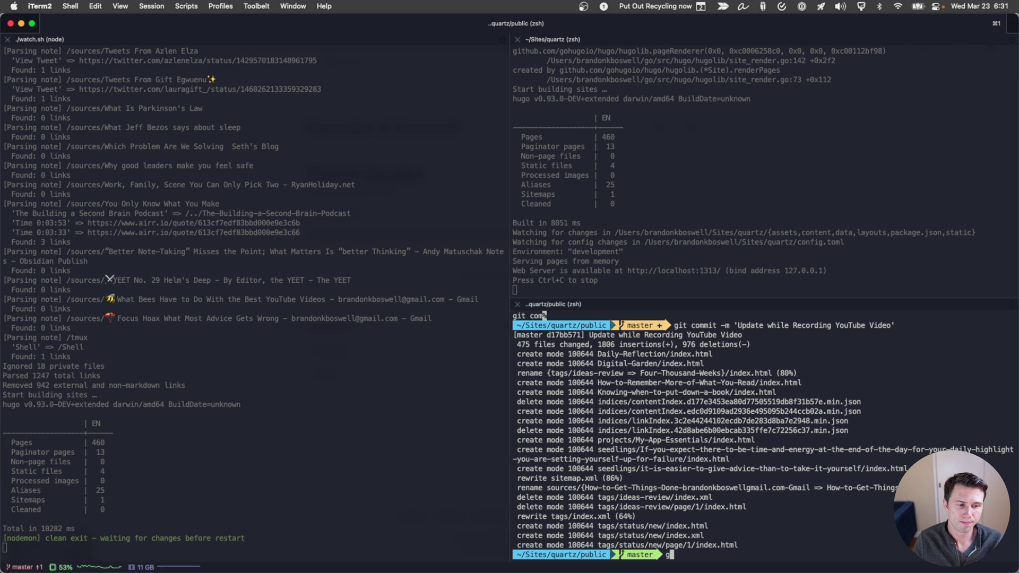
type("it push")
key("Return")
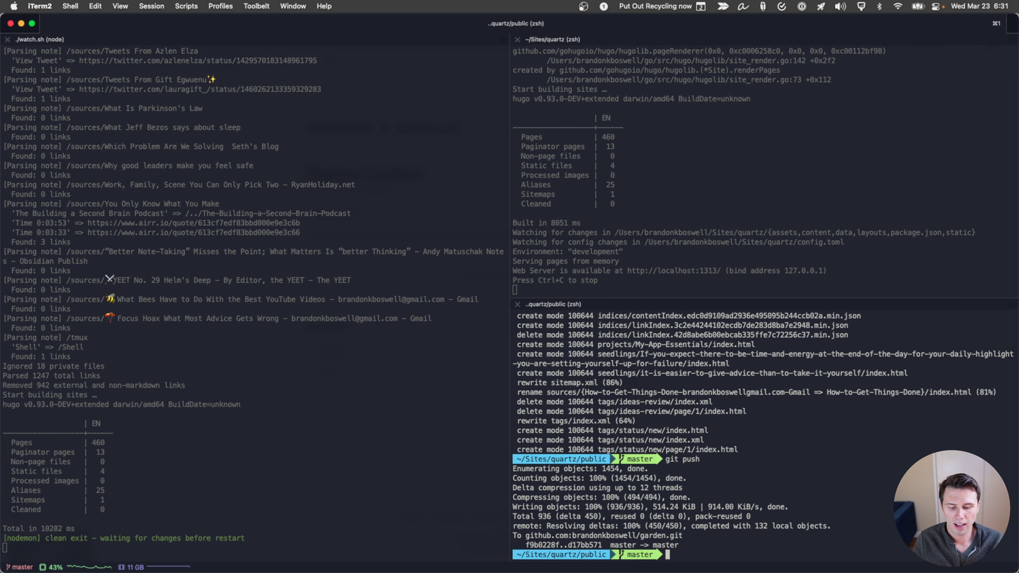
key("super+Tab")
- Load github.com in a new tab and open the garden repository to confirm the commit
key("super+t")
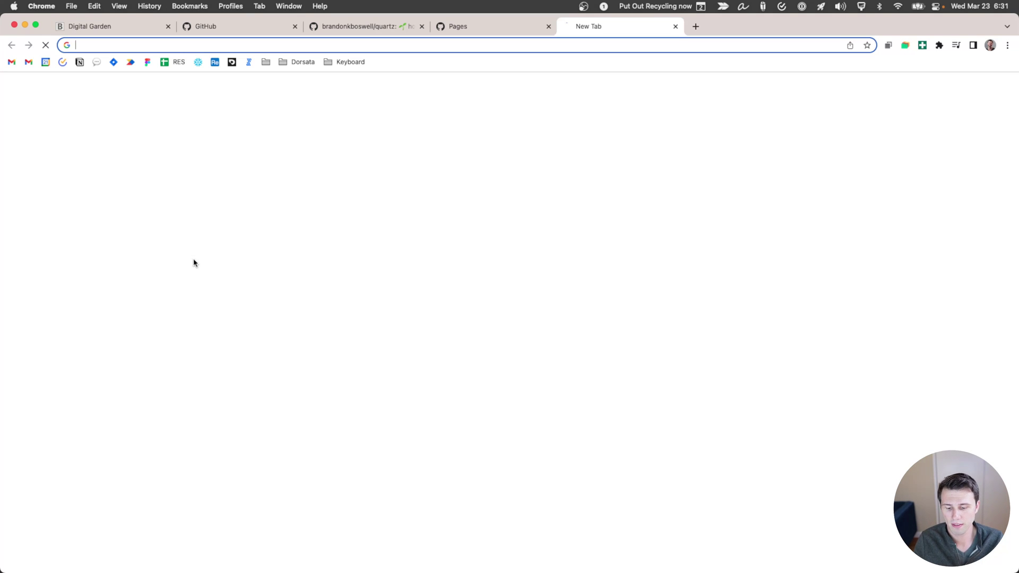
type("github.")
key("Return")
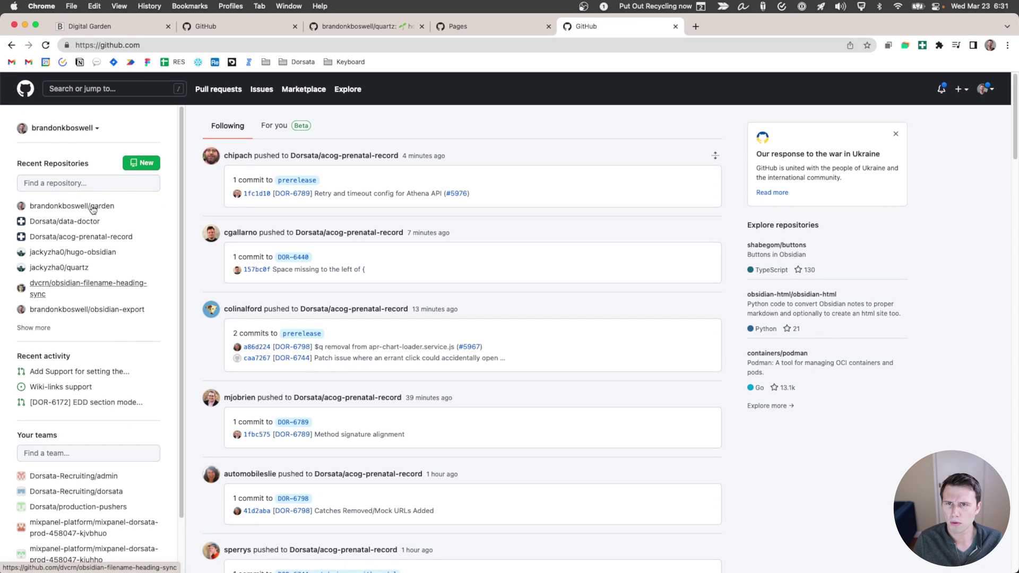
left_click(93, 209)
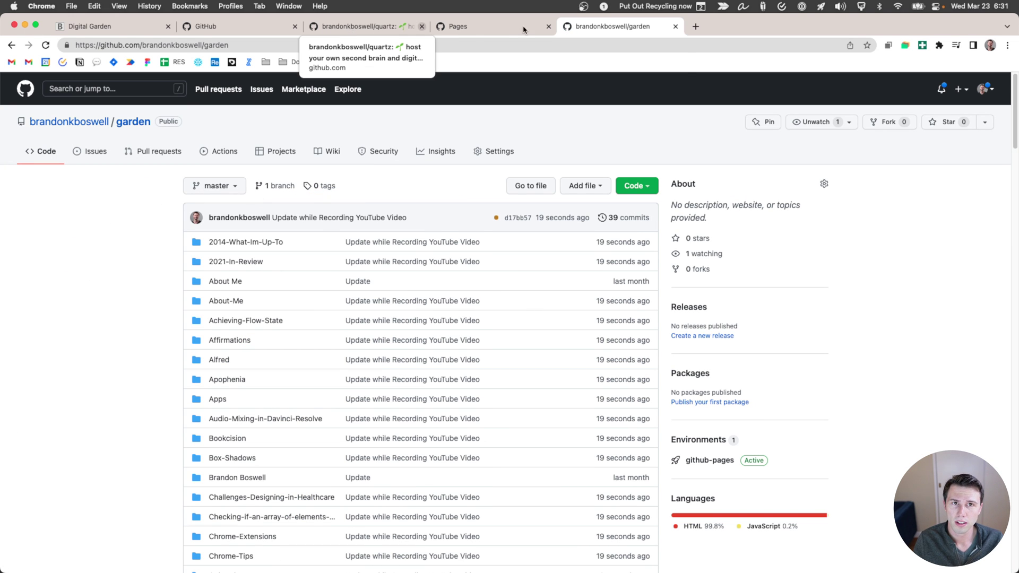
- Load the live brandonkboswell.com site in another new tab
left_click(695, 28)
type("brandon")
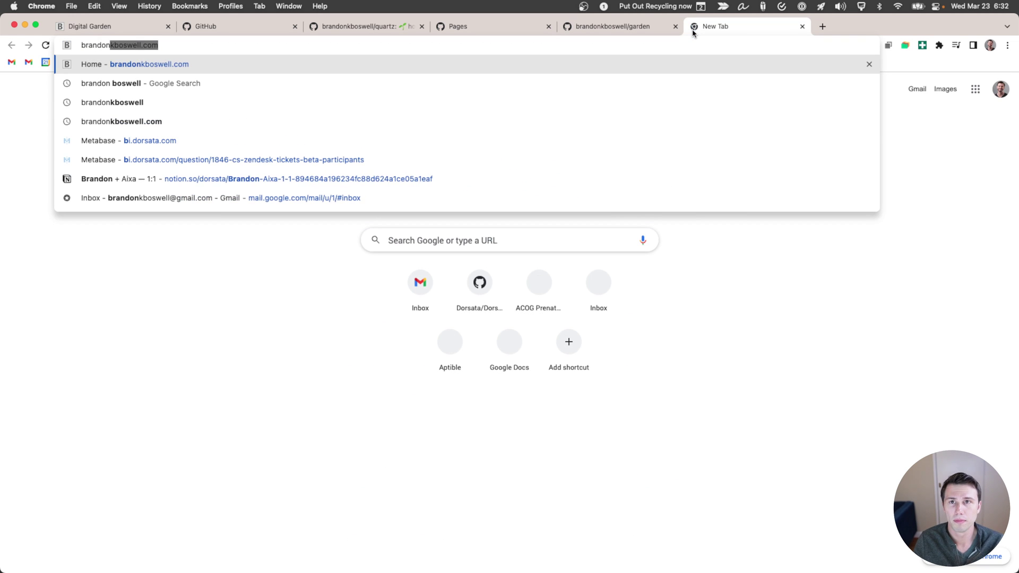
key("Return")
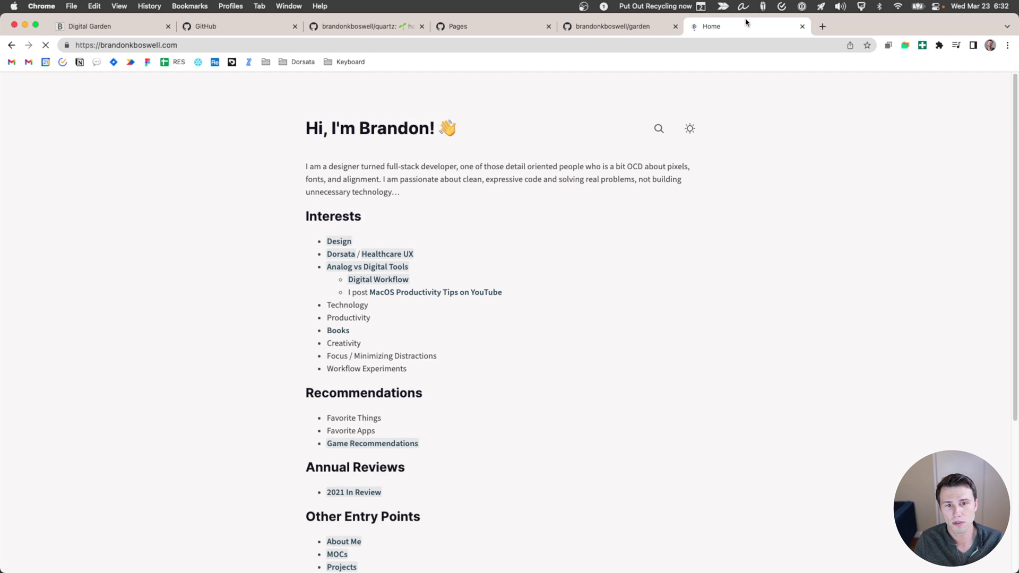
scroll(540, 316, "down", 5)
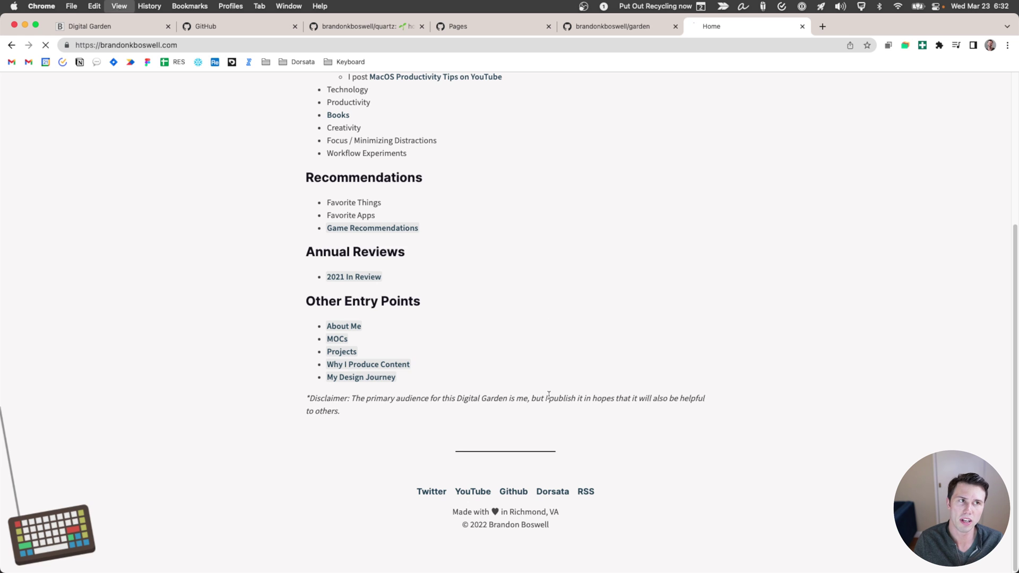
- Reload the live site until it updates, then open the Digital Garden note
key("super+Up")
key("super+Down")
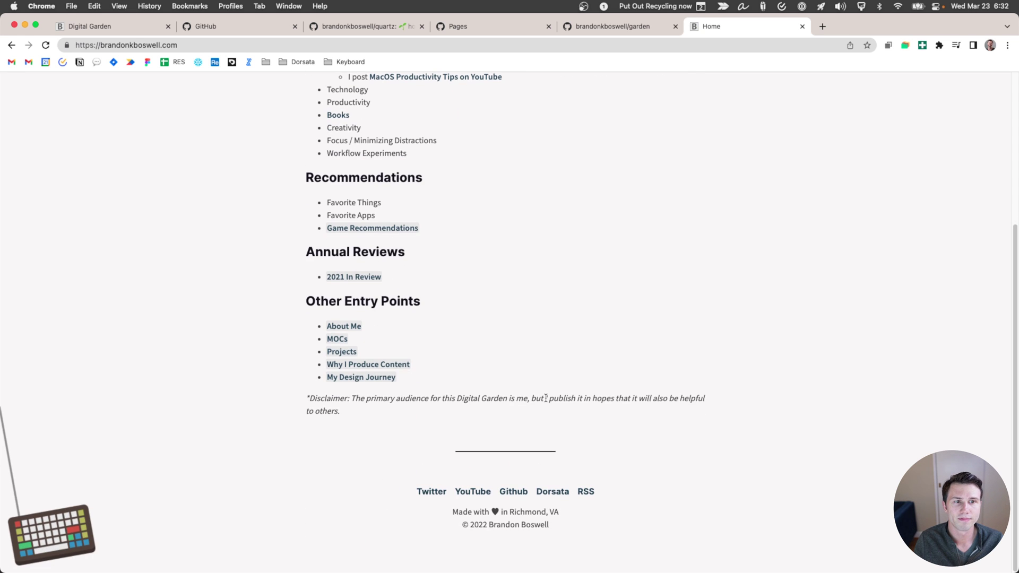
key("super+Up")
key("super+Down")
key("super+Up")
key("super+Down")
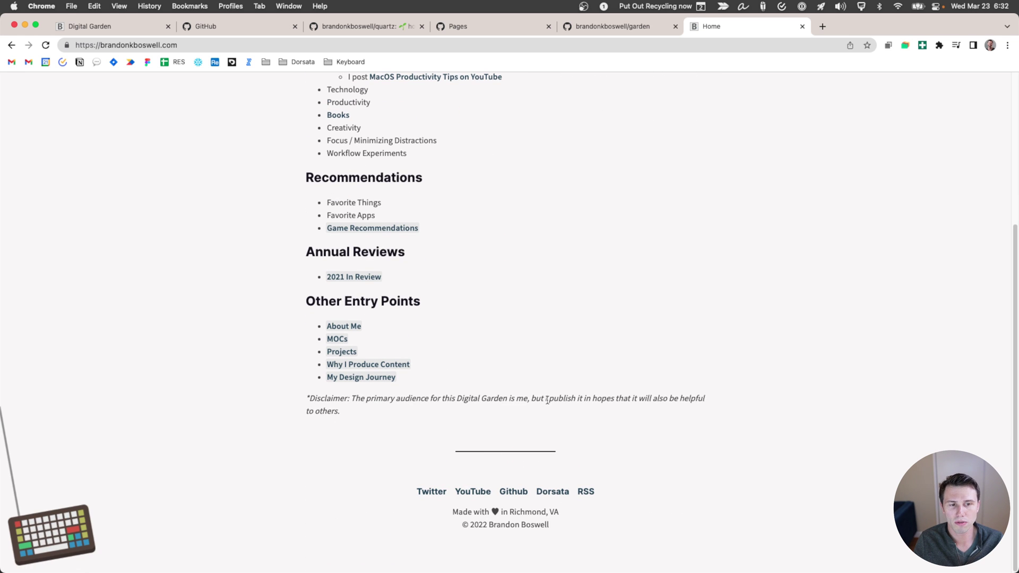
key("super+Up")
key("super+Down")
key("super+Up")
key("super+Down")
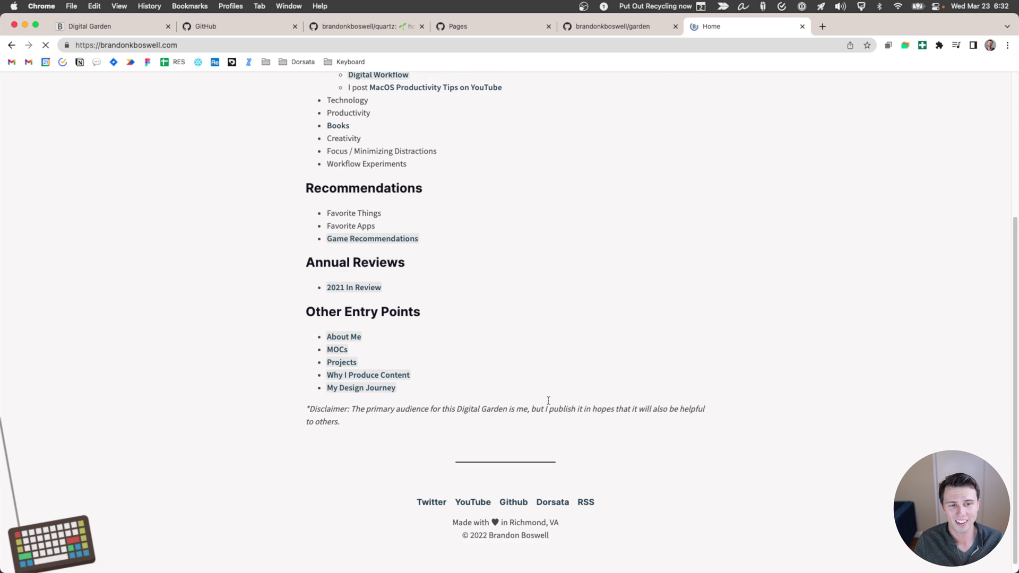
key("super+Up")
key("super+Down")
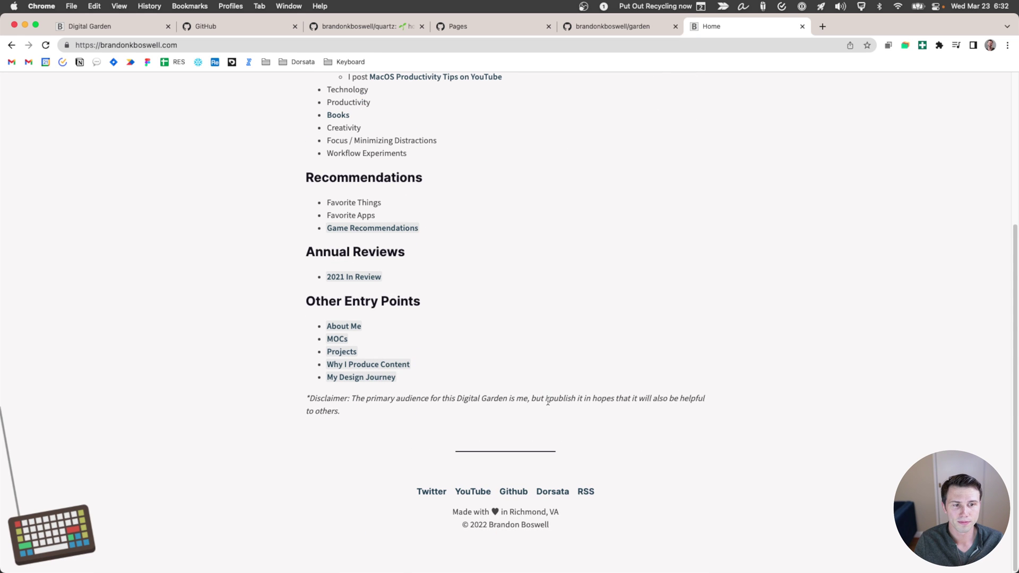
key("super+r")
mouse_move(476, 402)
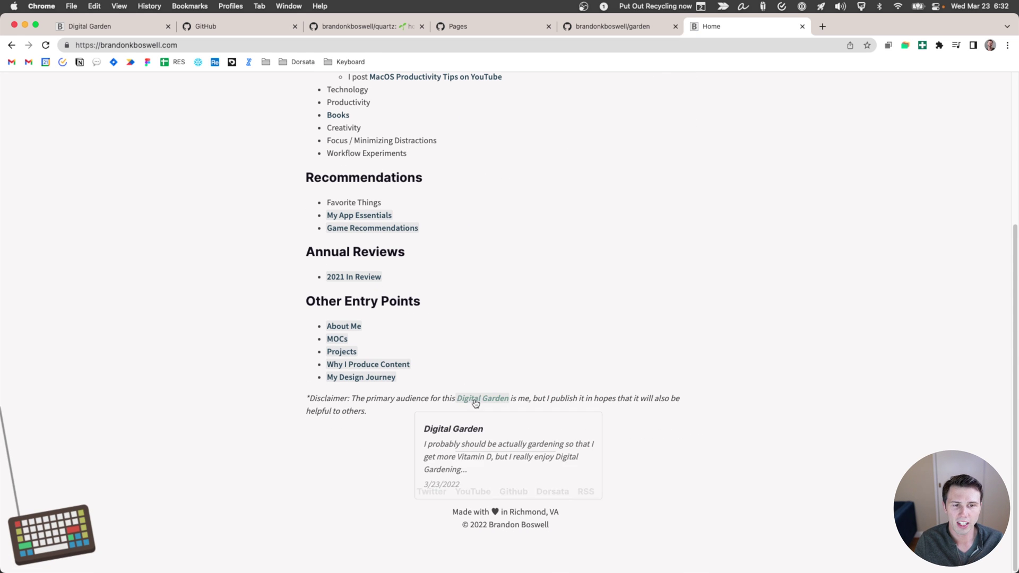
left_click(475, 402)
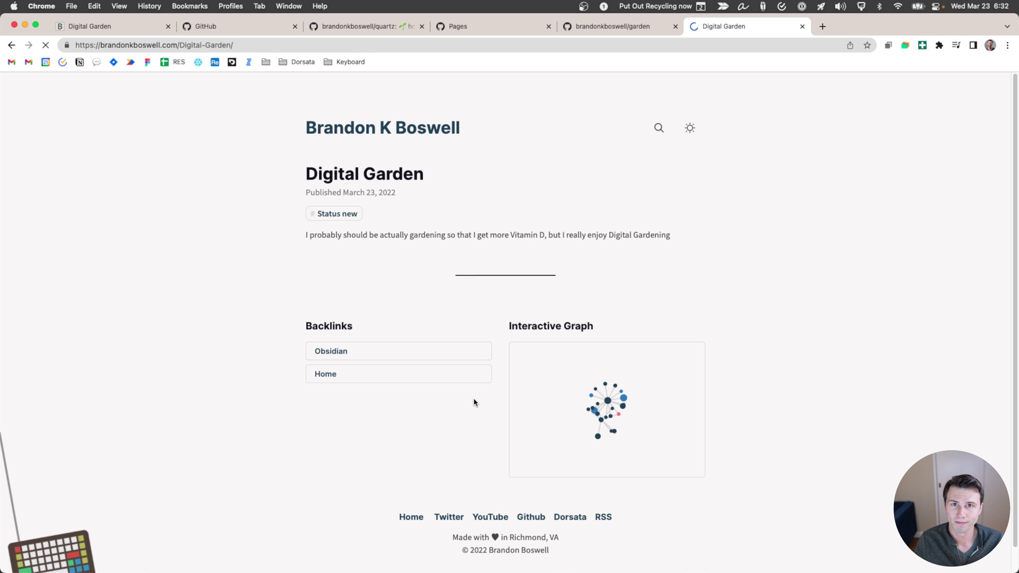